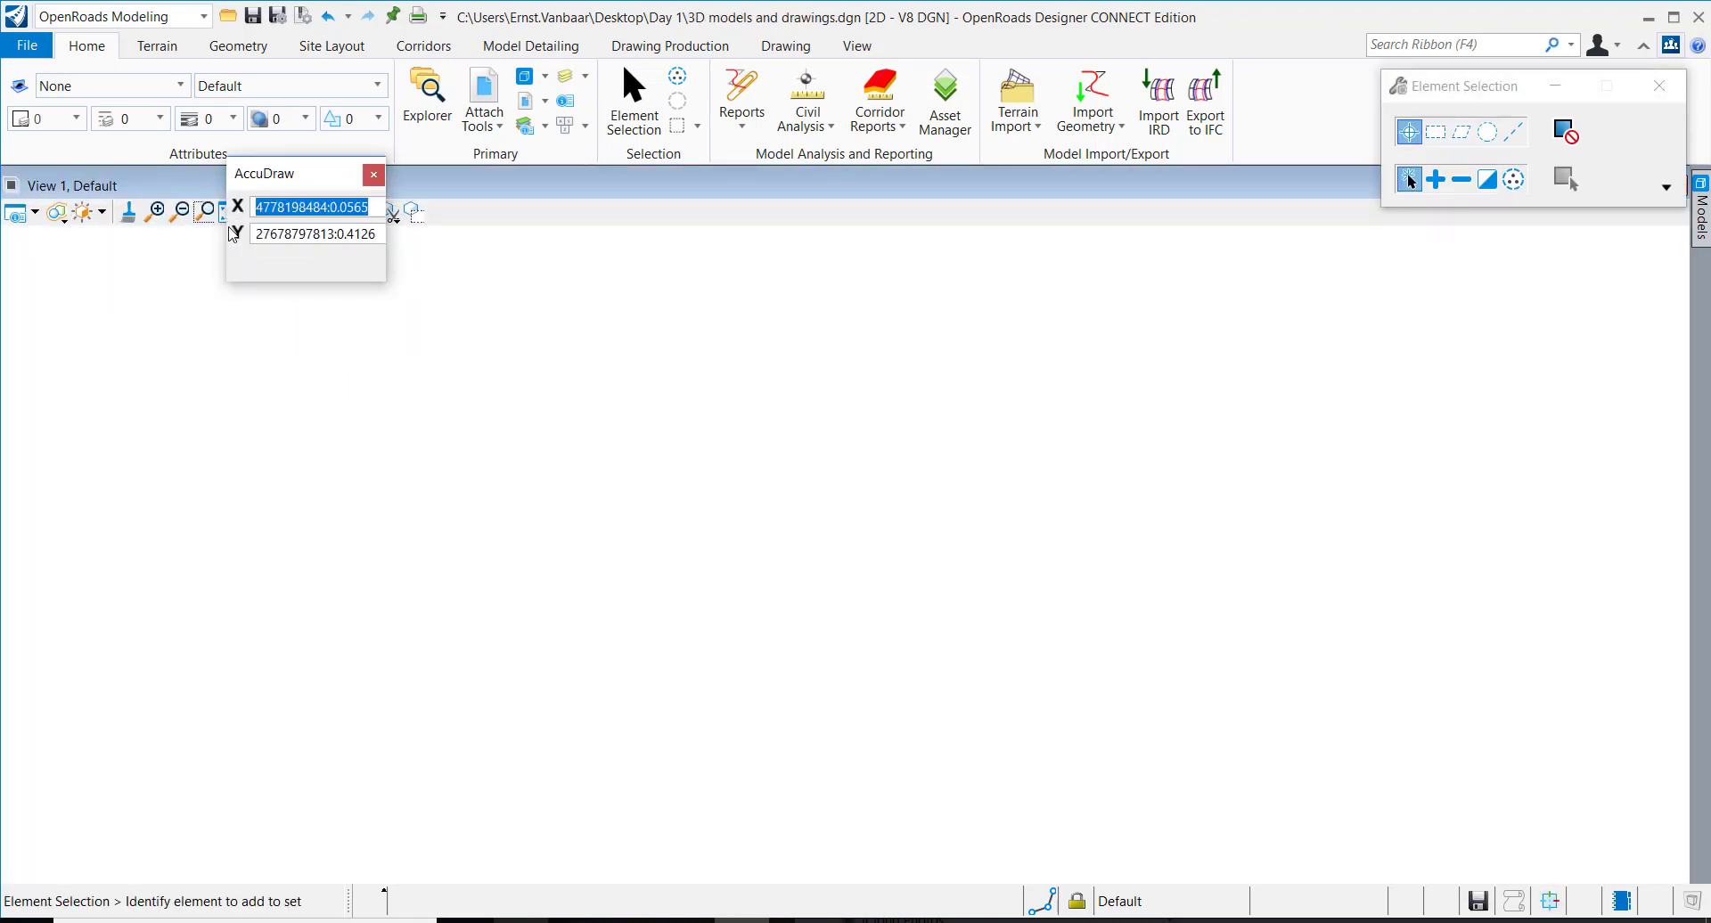
Step: Close AccuDraw and attach Alignment.dgn from the Day 2 folder as a reference, using its Default model and Coincident - World orientation
{"action": "left_click", "coordinate": [375, 176]}
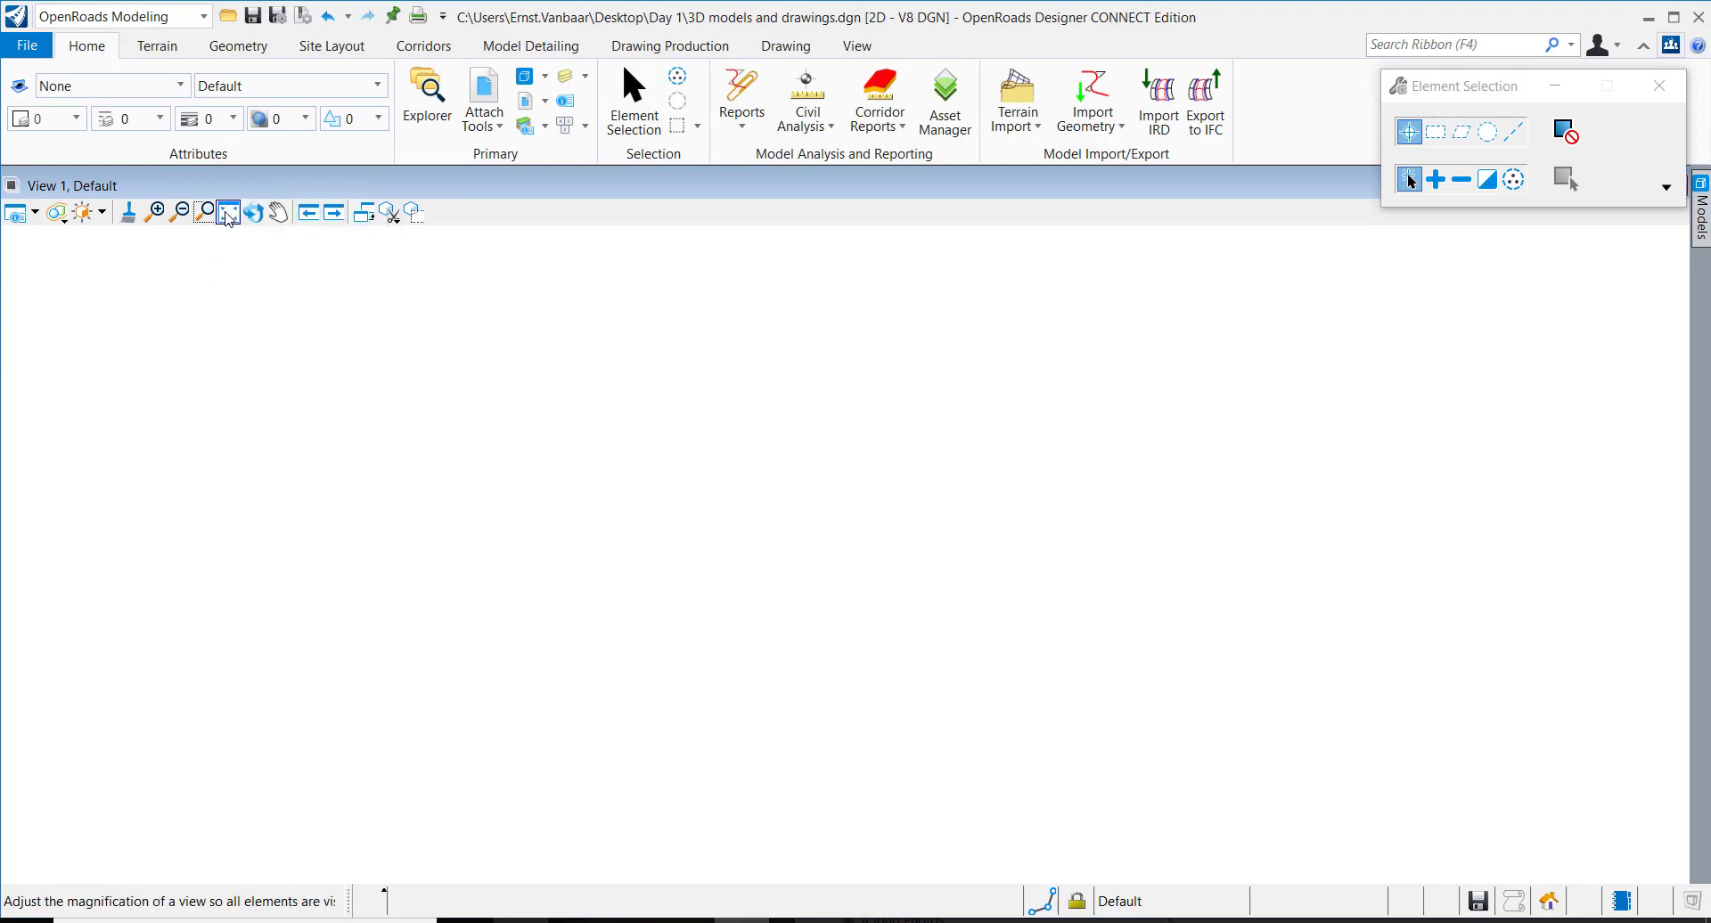
{"action": "left_click", "coordinate": [484, 97]}
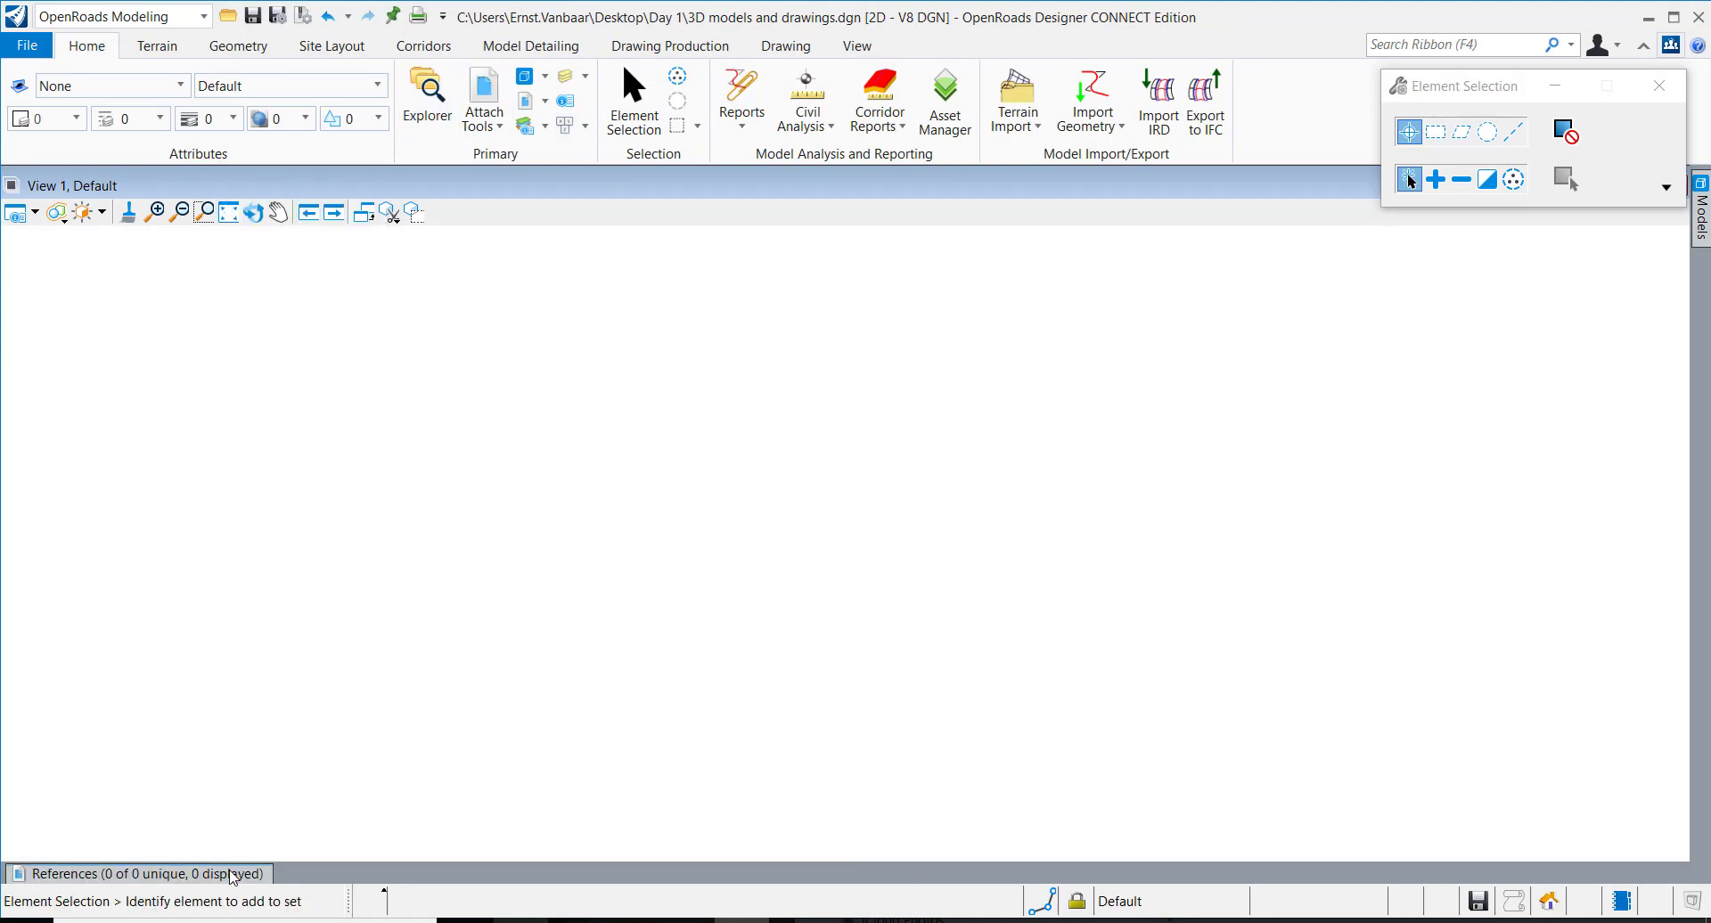
{"action": "left_click", "coordinate": [232, 874]}
{"action": "left_click", "coordinate": [73, 607]}
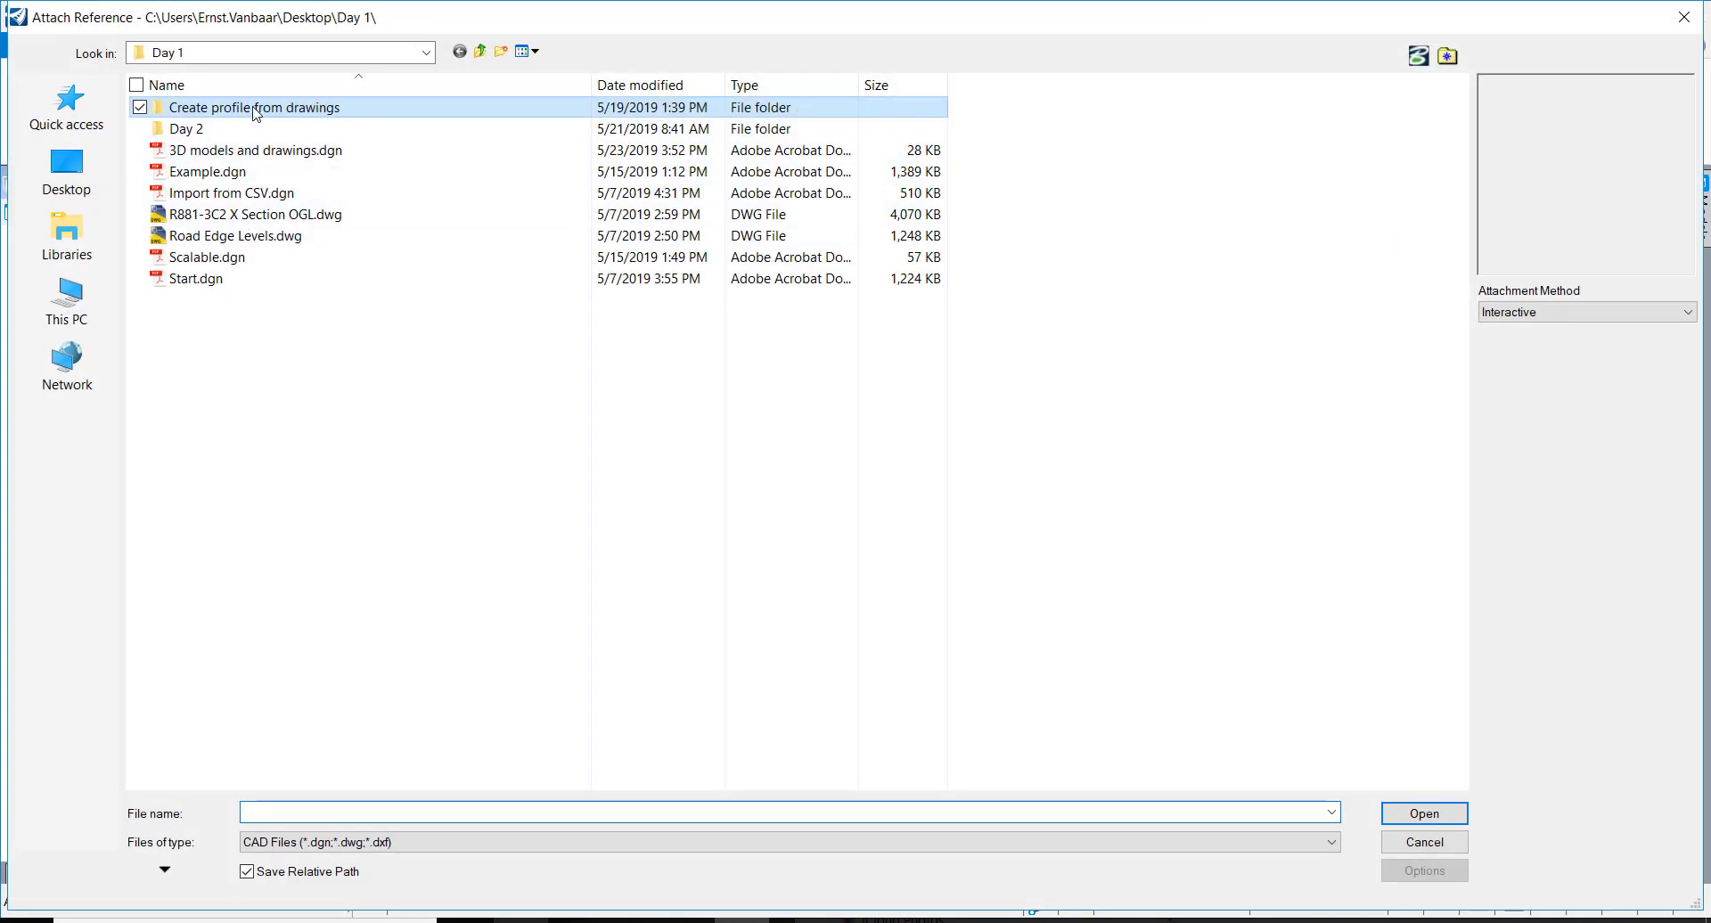
{"action": "double_click", "coordinate": [256, 108]}
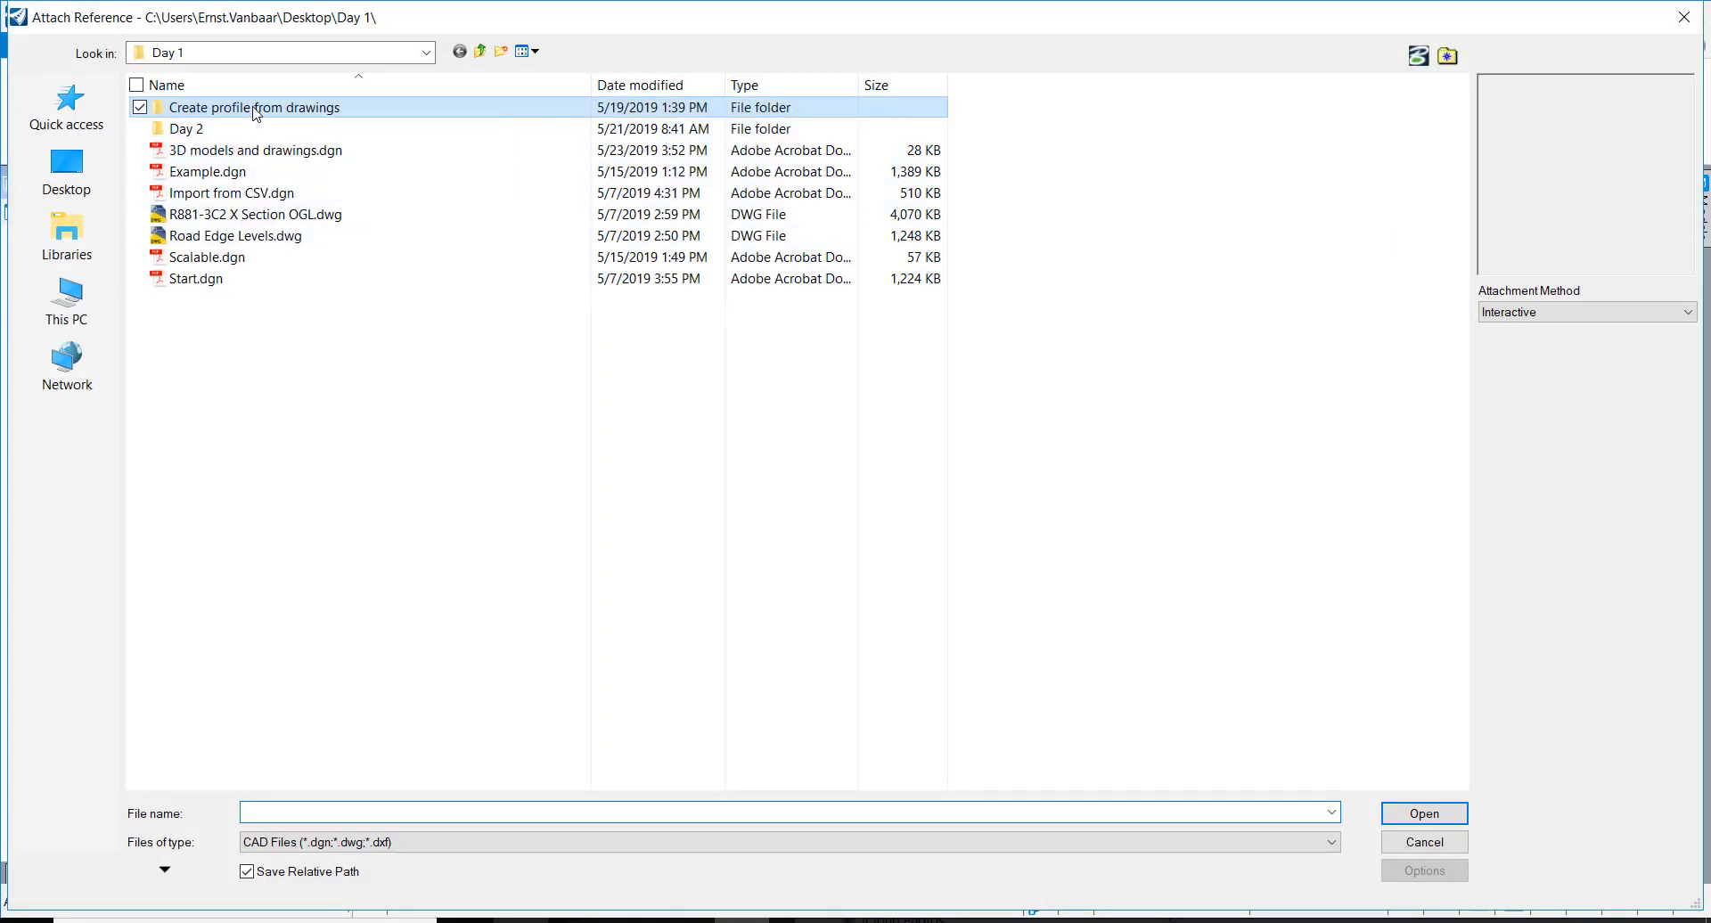
{"action": "left_click", "coordinate": [482, 51]}
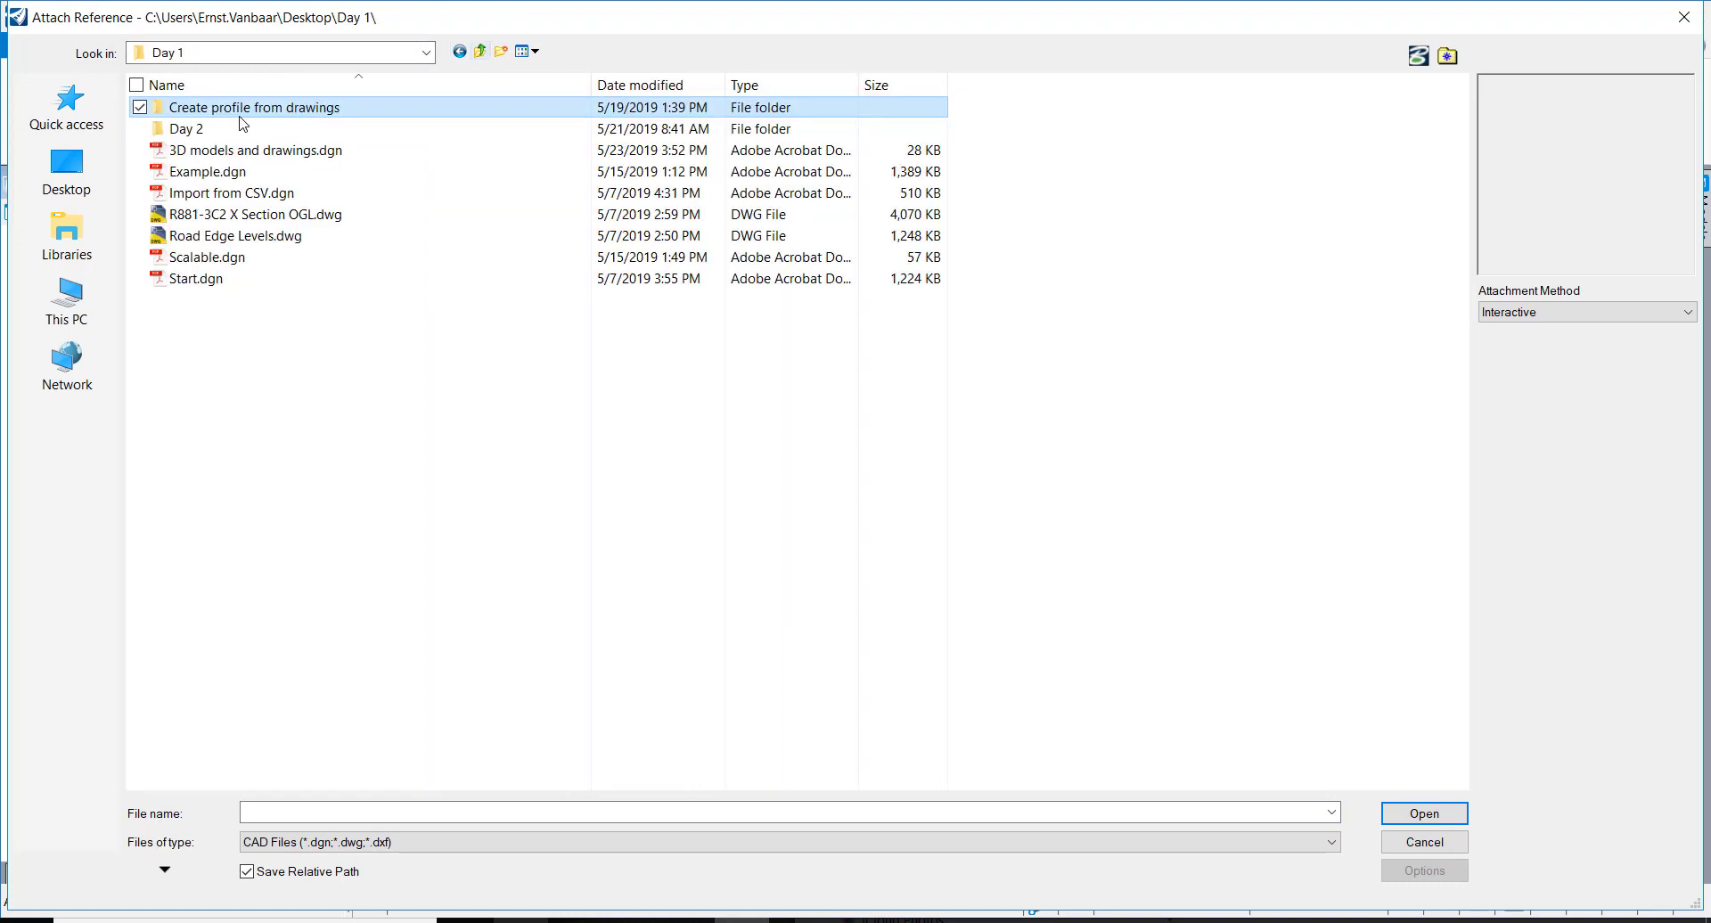
{"action": "double_click", "coordinate": [238, 127]}
{"action": "left_click", "coordinate": [238, 110]}
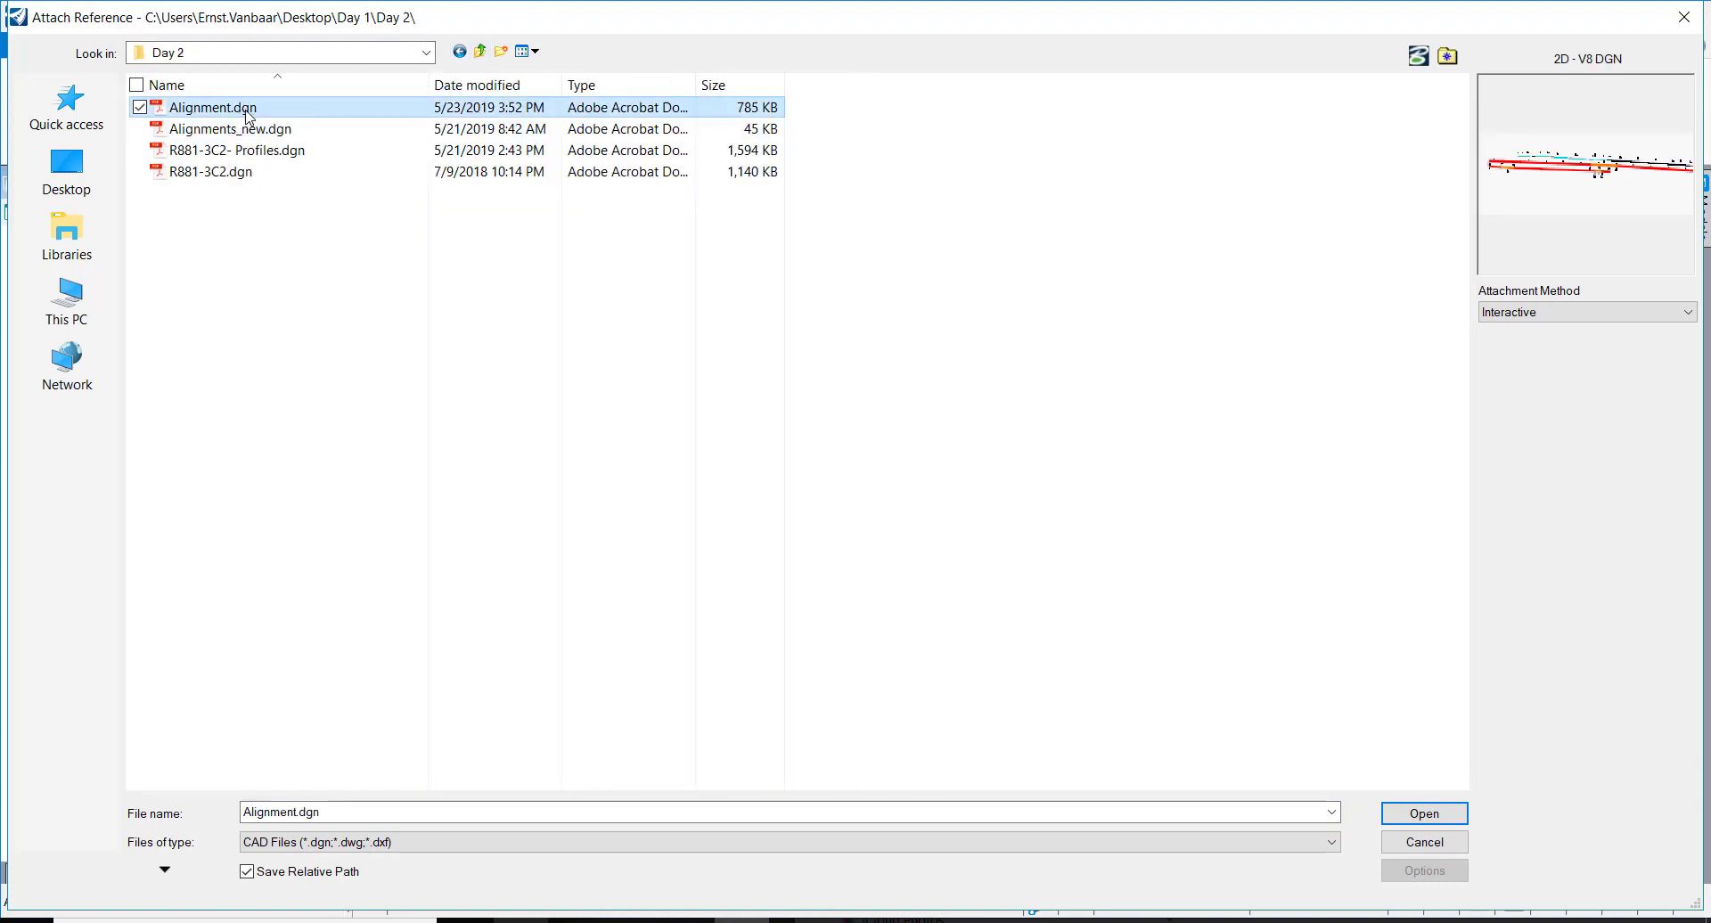
{"action": "double_click", "coordinate": [251, 117]}
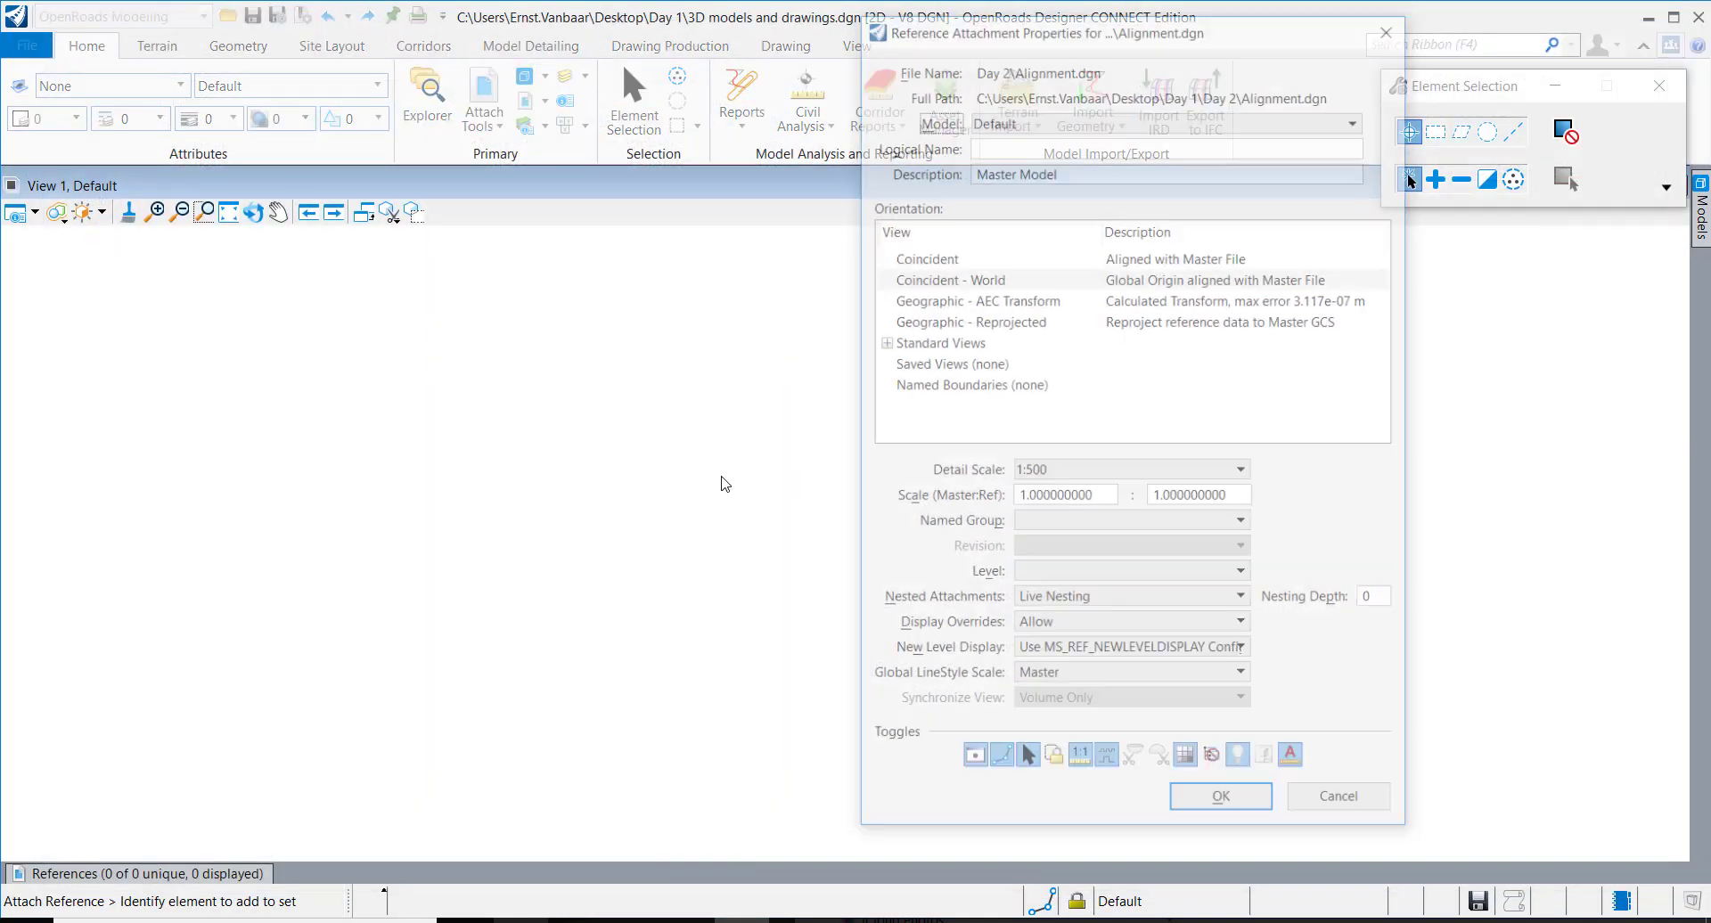
{"action": "left_click", "coordinate": [1223, 809]}
Step: Turn off the display of the Example.dgn reference to hide the terrain mesh around the alignments
{"action": "scroll", "coordinate": [783, 459], "scroll_direction": "down", "scroll_amount": 5}
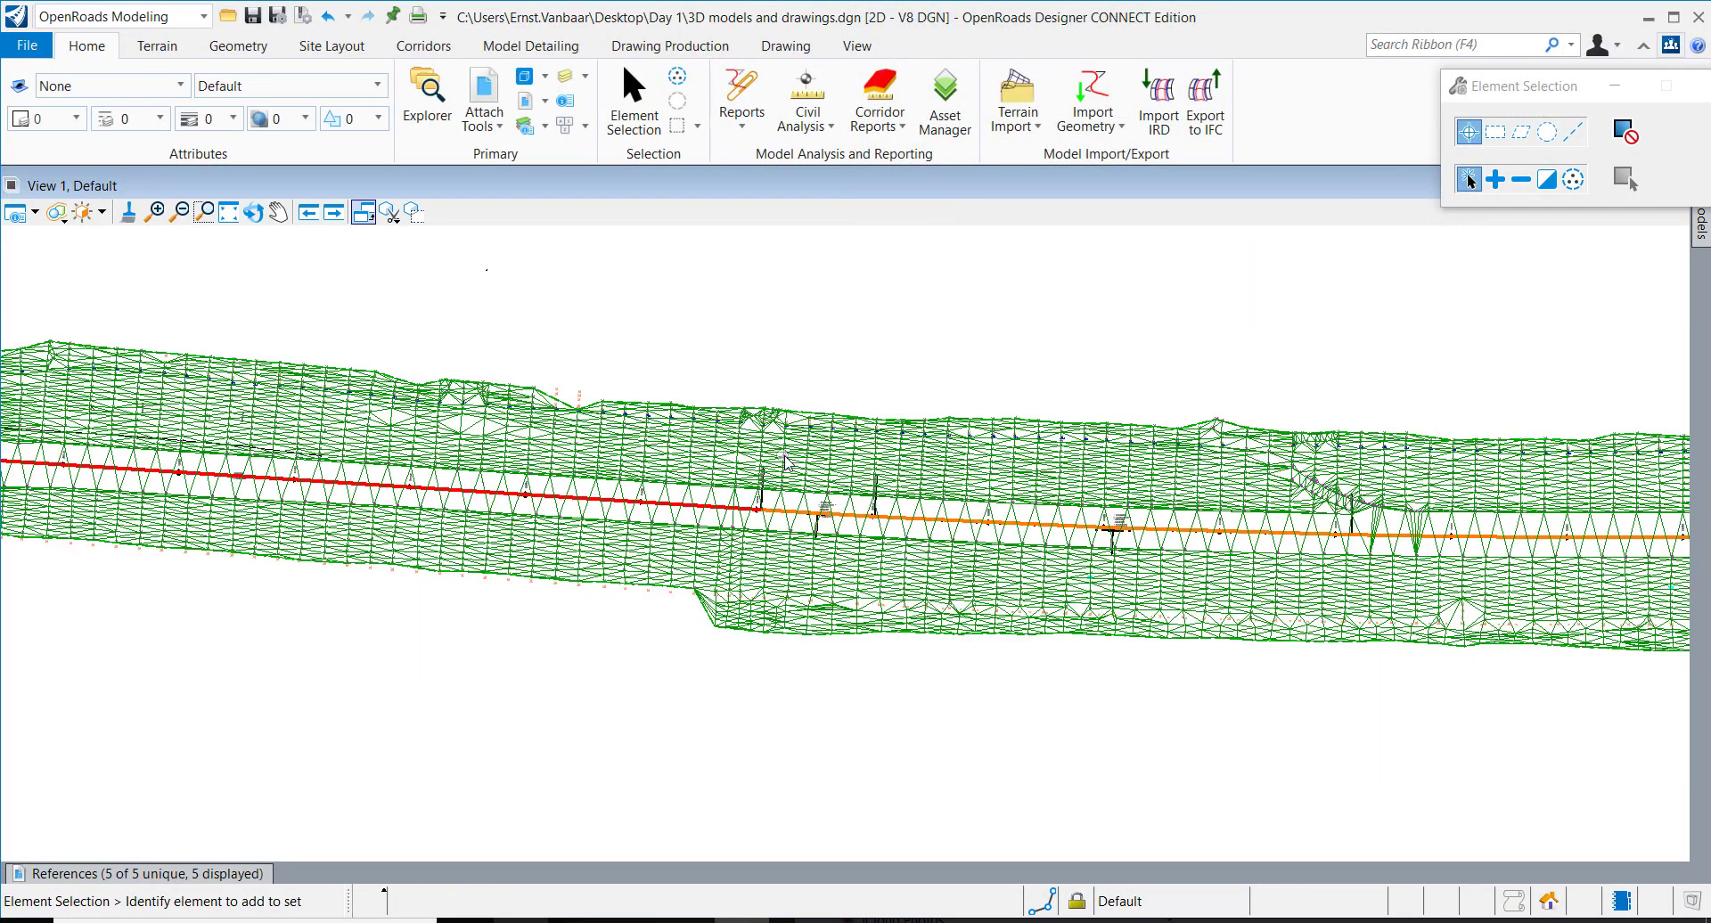
{"action": "scroll", "coordinate": [1168, 537], "scroll_direction": "down", "scroll_amount": 2}
{"action": "middle_click_drag", "start_coordinate": [1167, 537], "coordinate": [379, 671]}
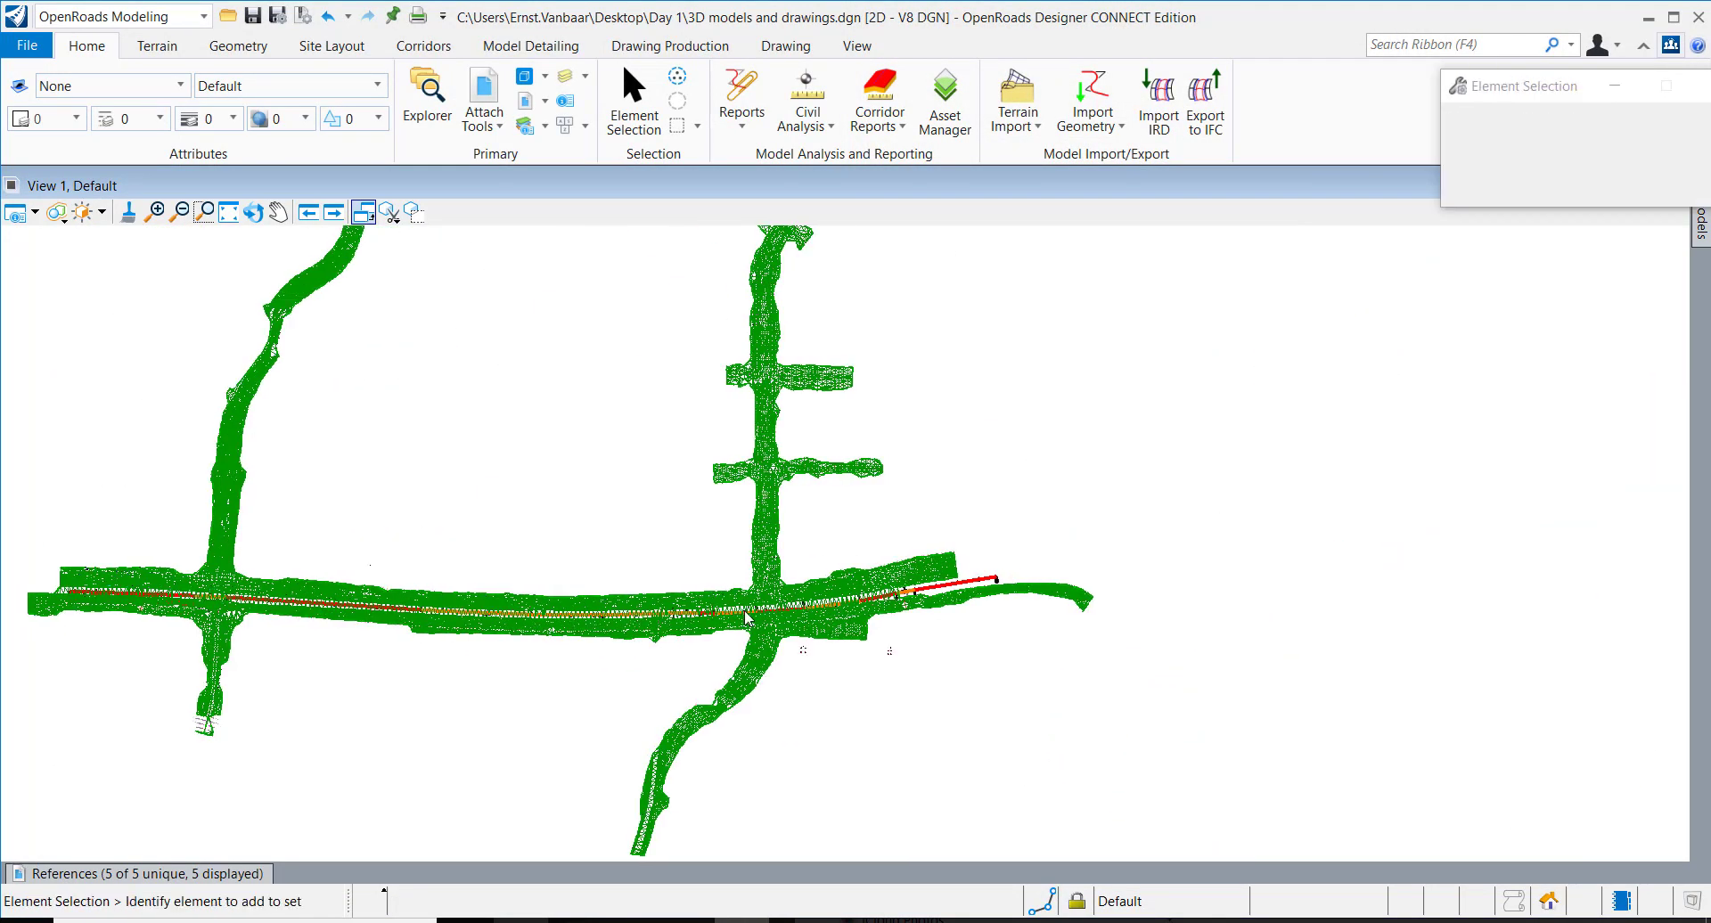
{"action": "scroll", "coordinate": [746, 603], "scroll_direction": "up", "scroll_amount": 5}
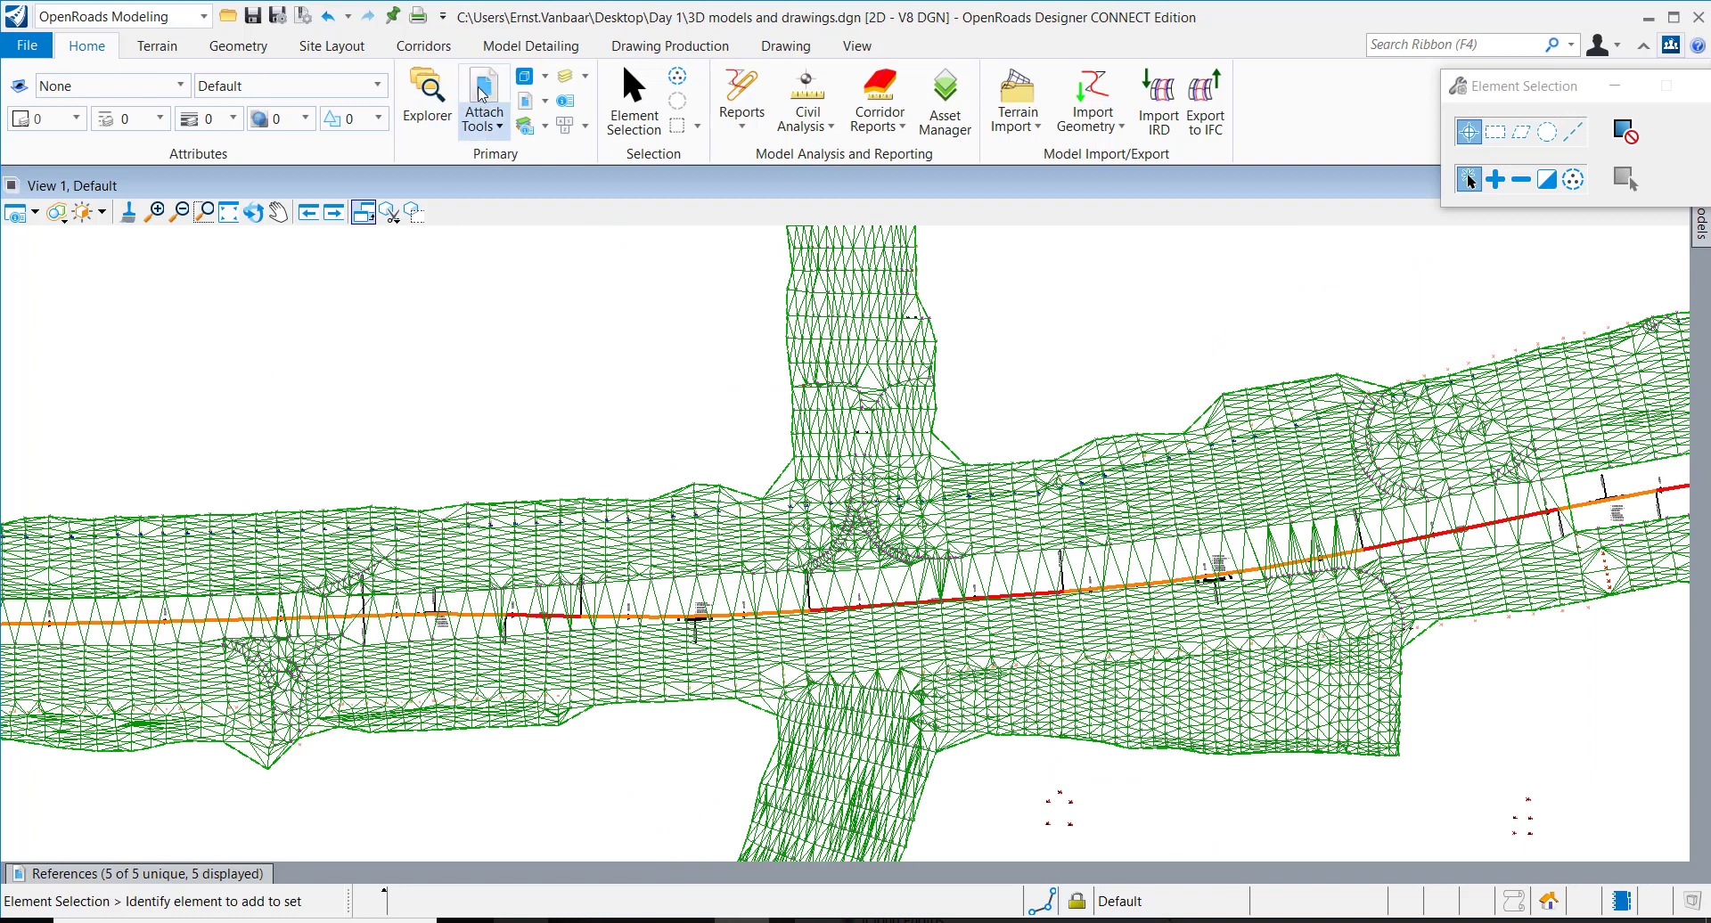
{"action": "left_click", "coordinate": [241, 875]}
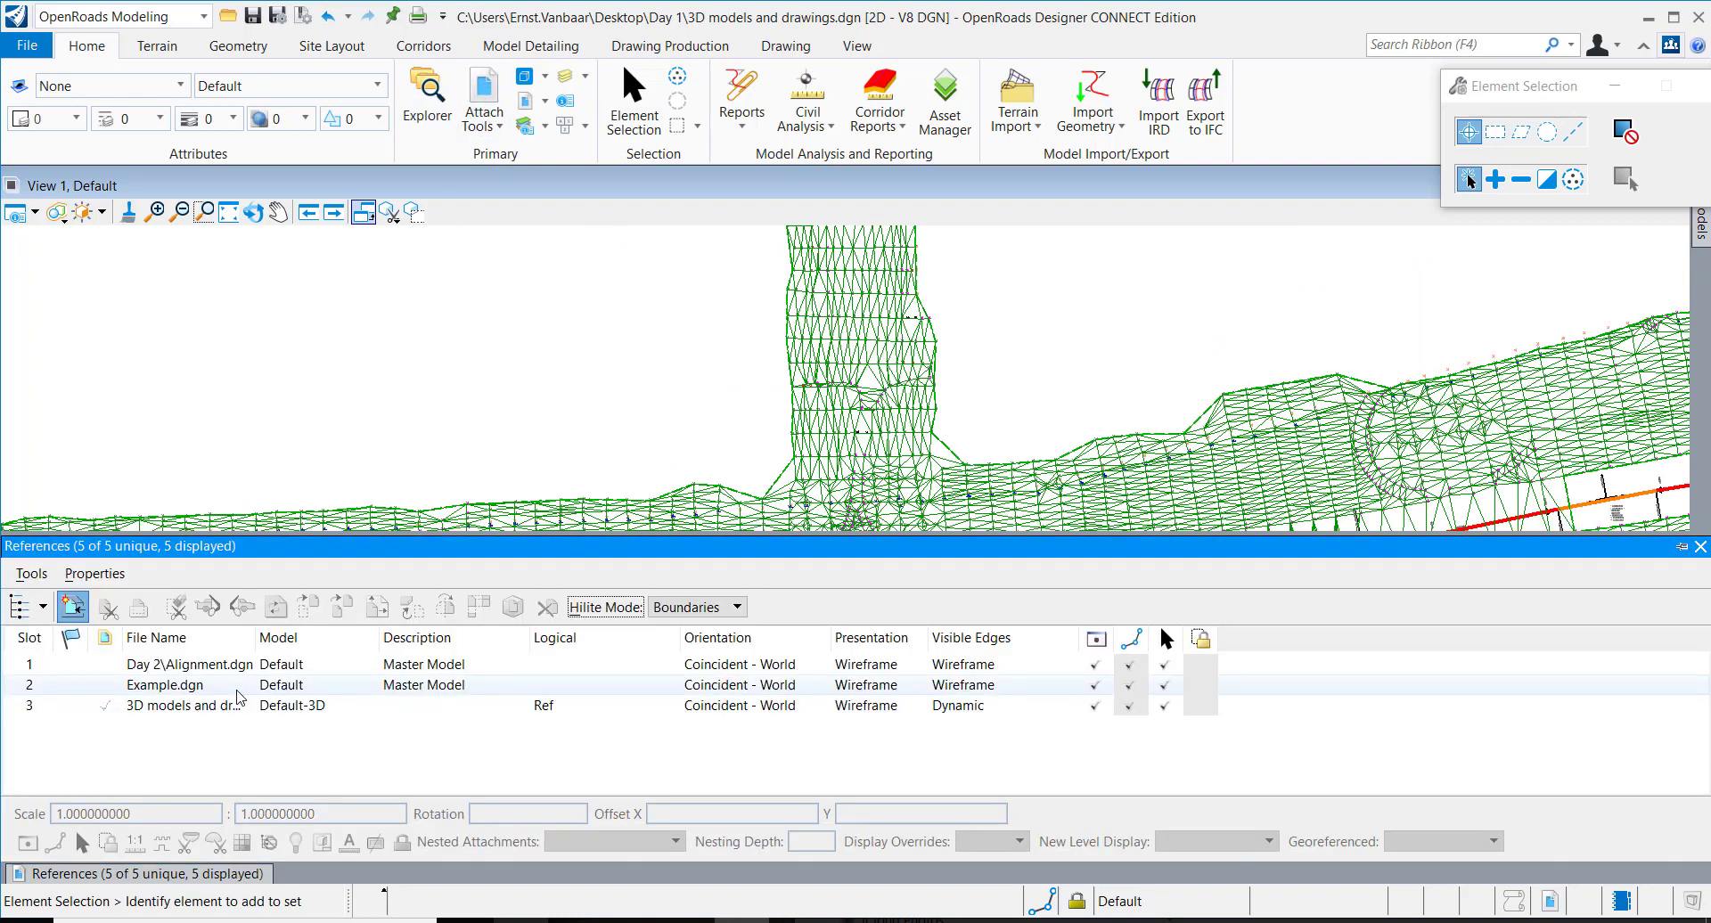
{"action": "left_click", "coordinate": [218, 686]}
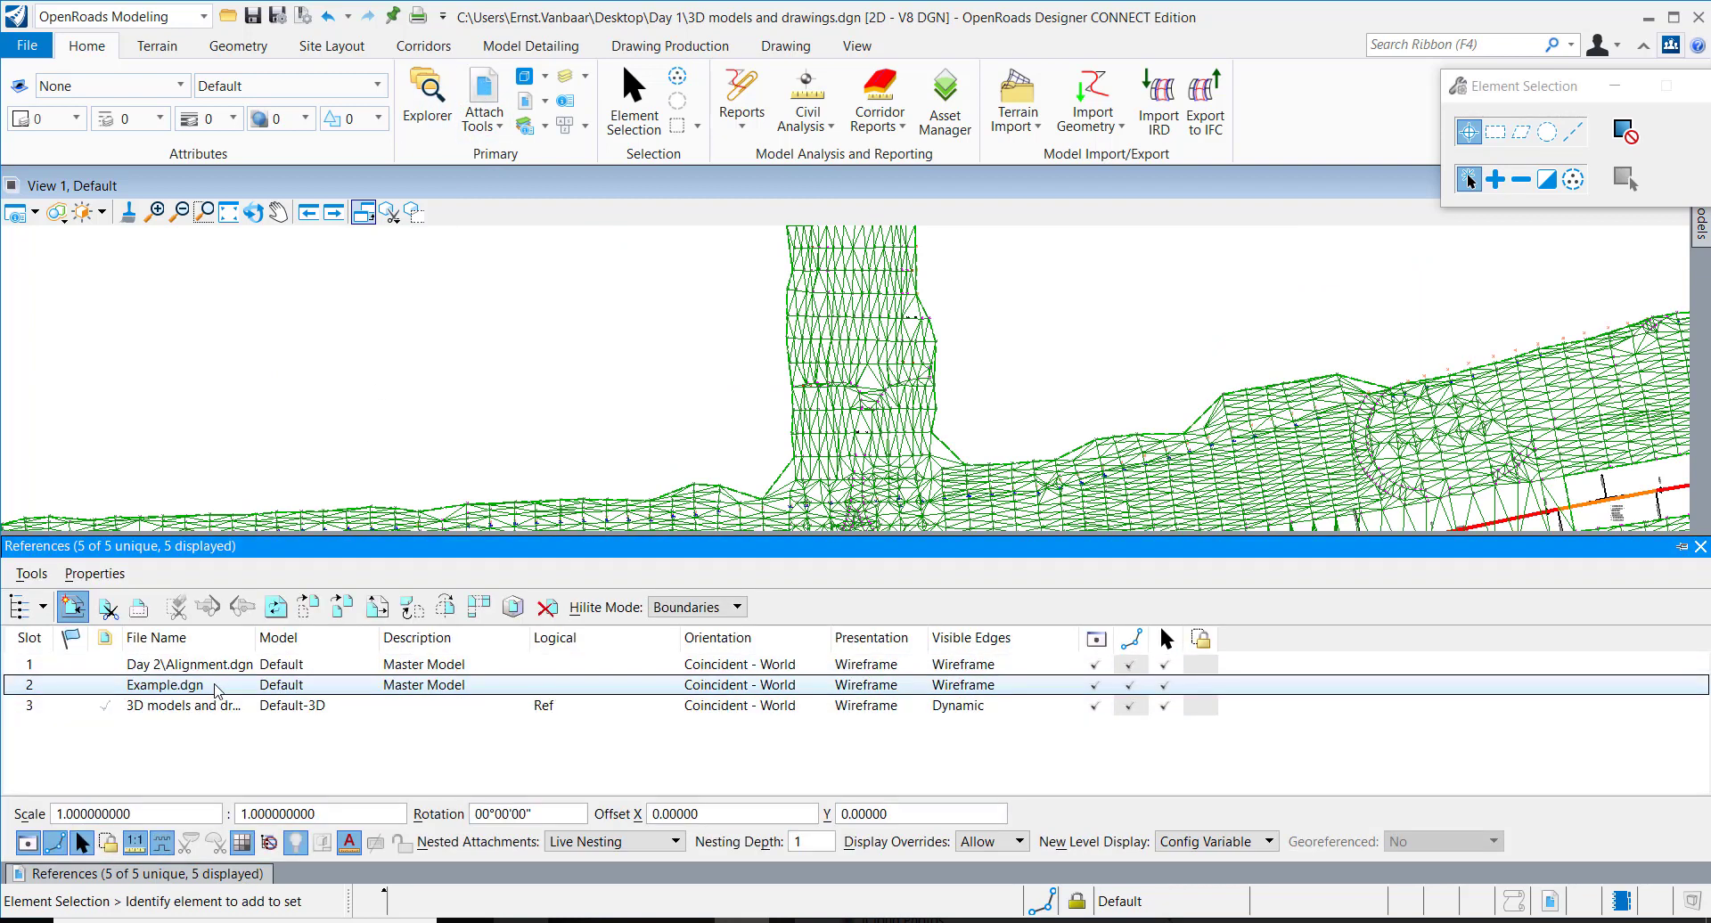
{"action": "left_click", "coordinate": [28, 842]}
{"action": "left_click", "coordinate": [515, 377]}
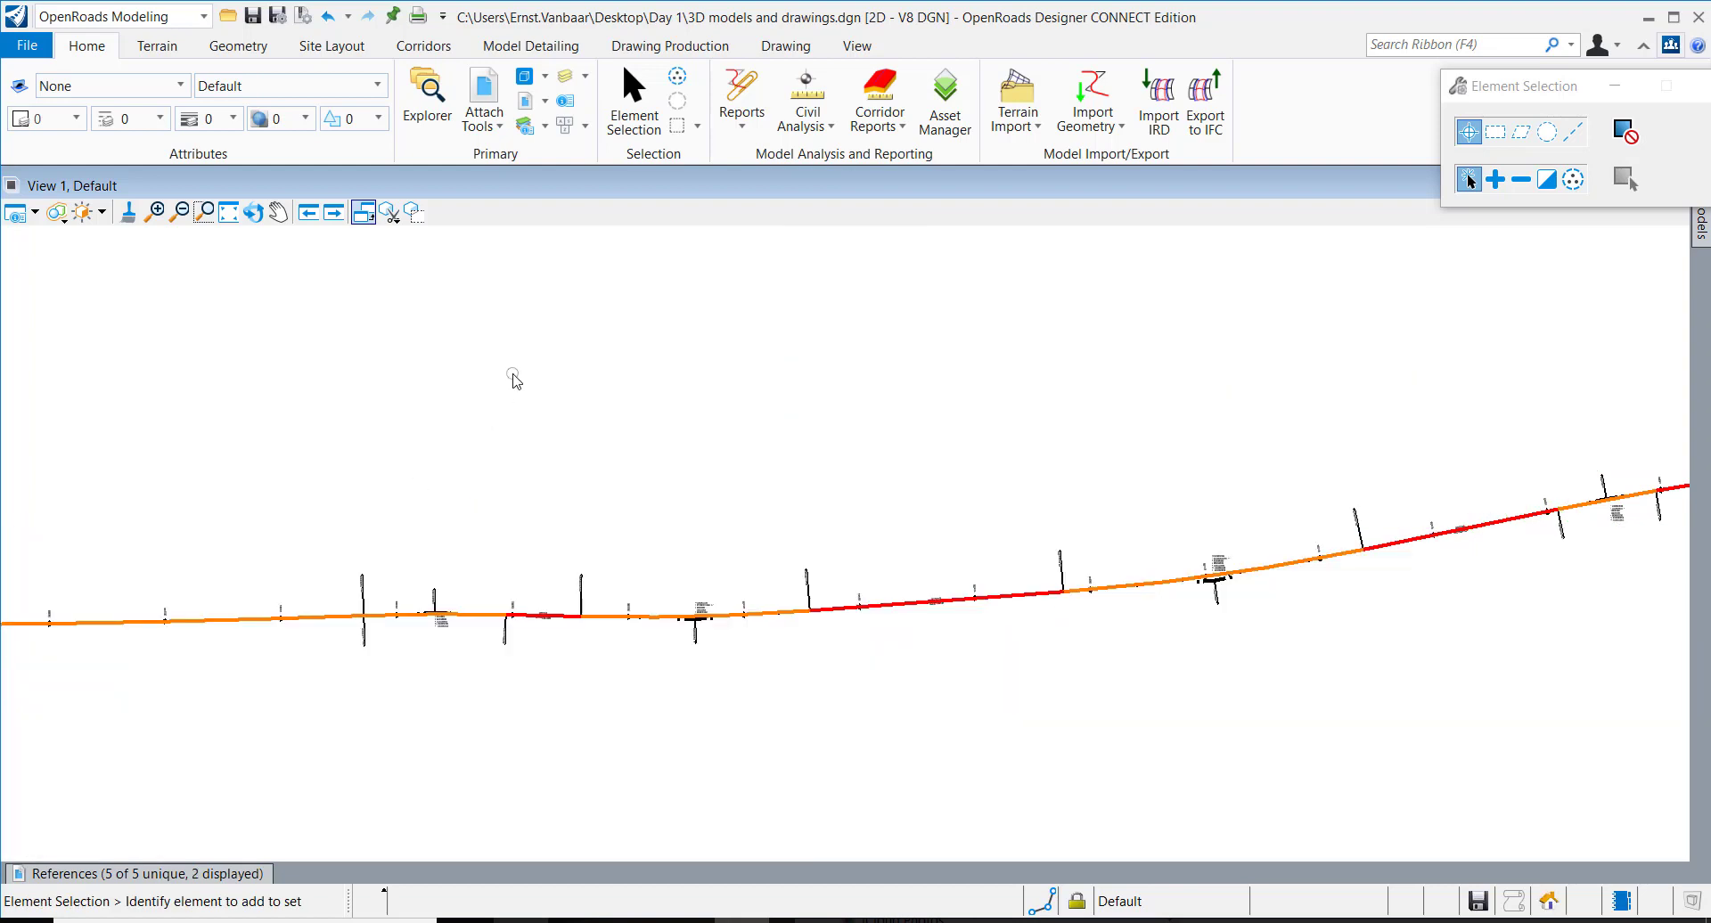
Step: Open the profile model of alignment CL1 in View 5 and move that view window up over the plan view
{"action": "scroll", "coordinate": [514, 377], "scroll_direction": "down", "scroll_amount": 5}
{"action": "mouse_move", "coordinate": [514, 377]}
{"action": "middle_mouse_down"}
{"action": "mouse_move", "coordinate": [970, 519]}
{"action": "mouse_move", "coordinate": [1107, 521]}
{"action": "middle_mouse_up"}
{"action": "scroll", "coordinate": [622, 546], "scroll_direction": "up", "scroll_amount": 5}
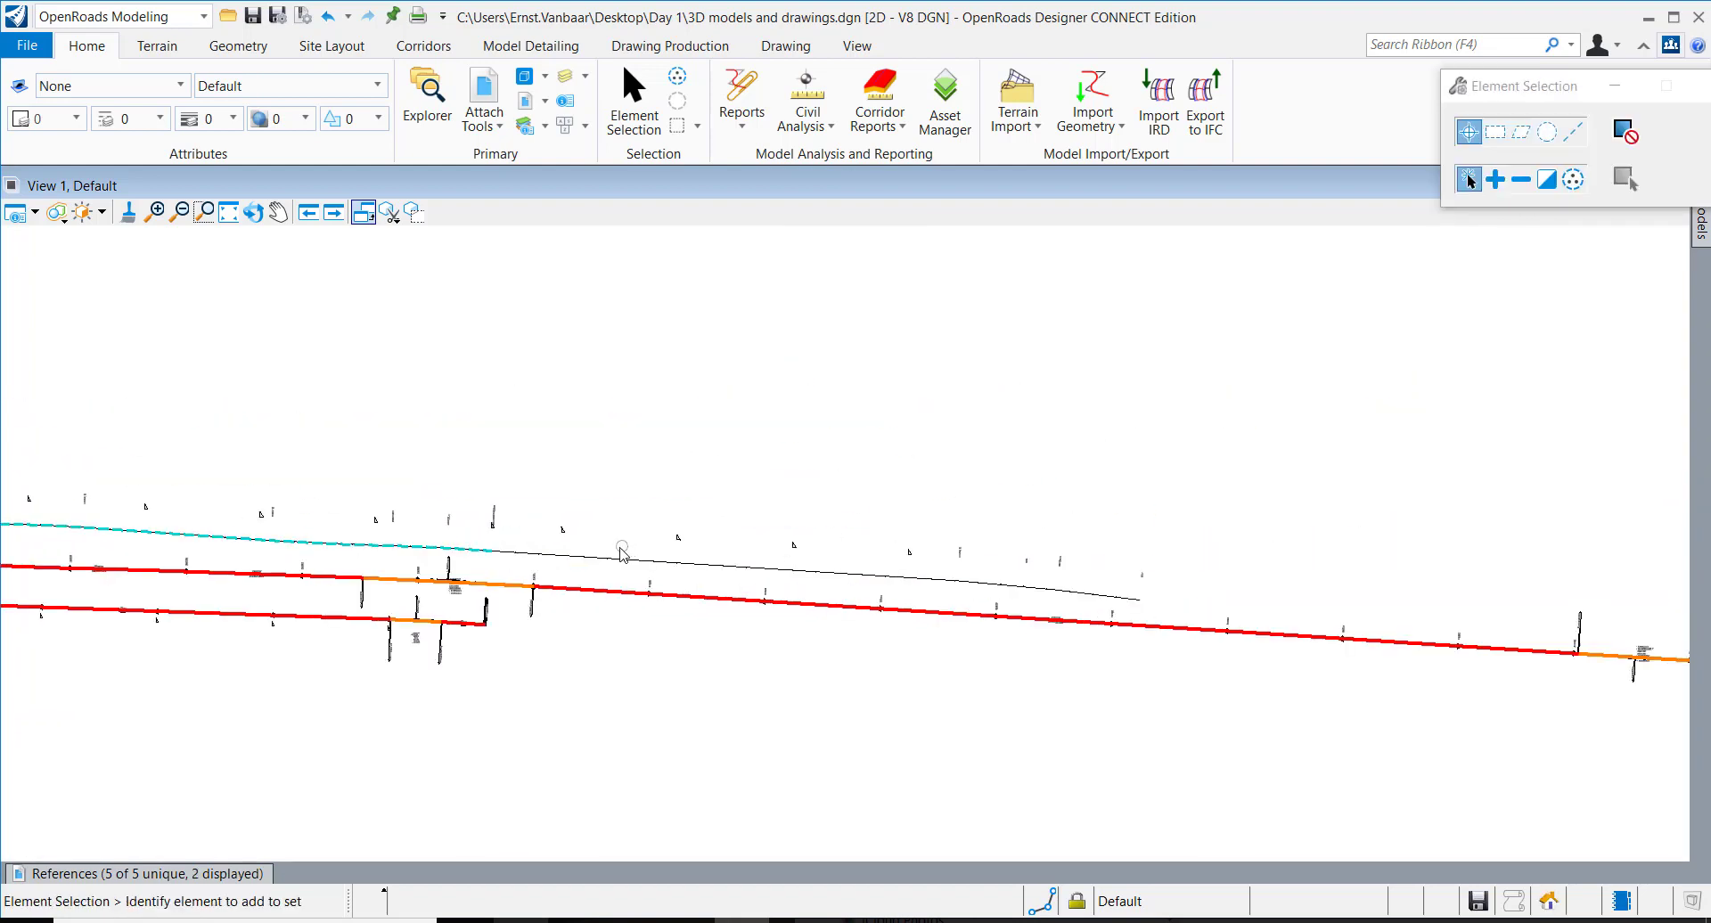
{"action": "scroll", "coordinate": [624, 554], "scroll_direction": "up", "scroll_amount": 2}
{"action": "left_click", "coordinate": [645, 576]}
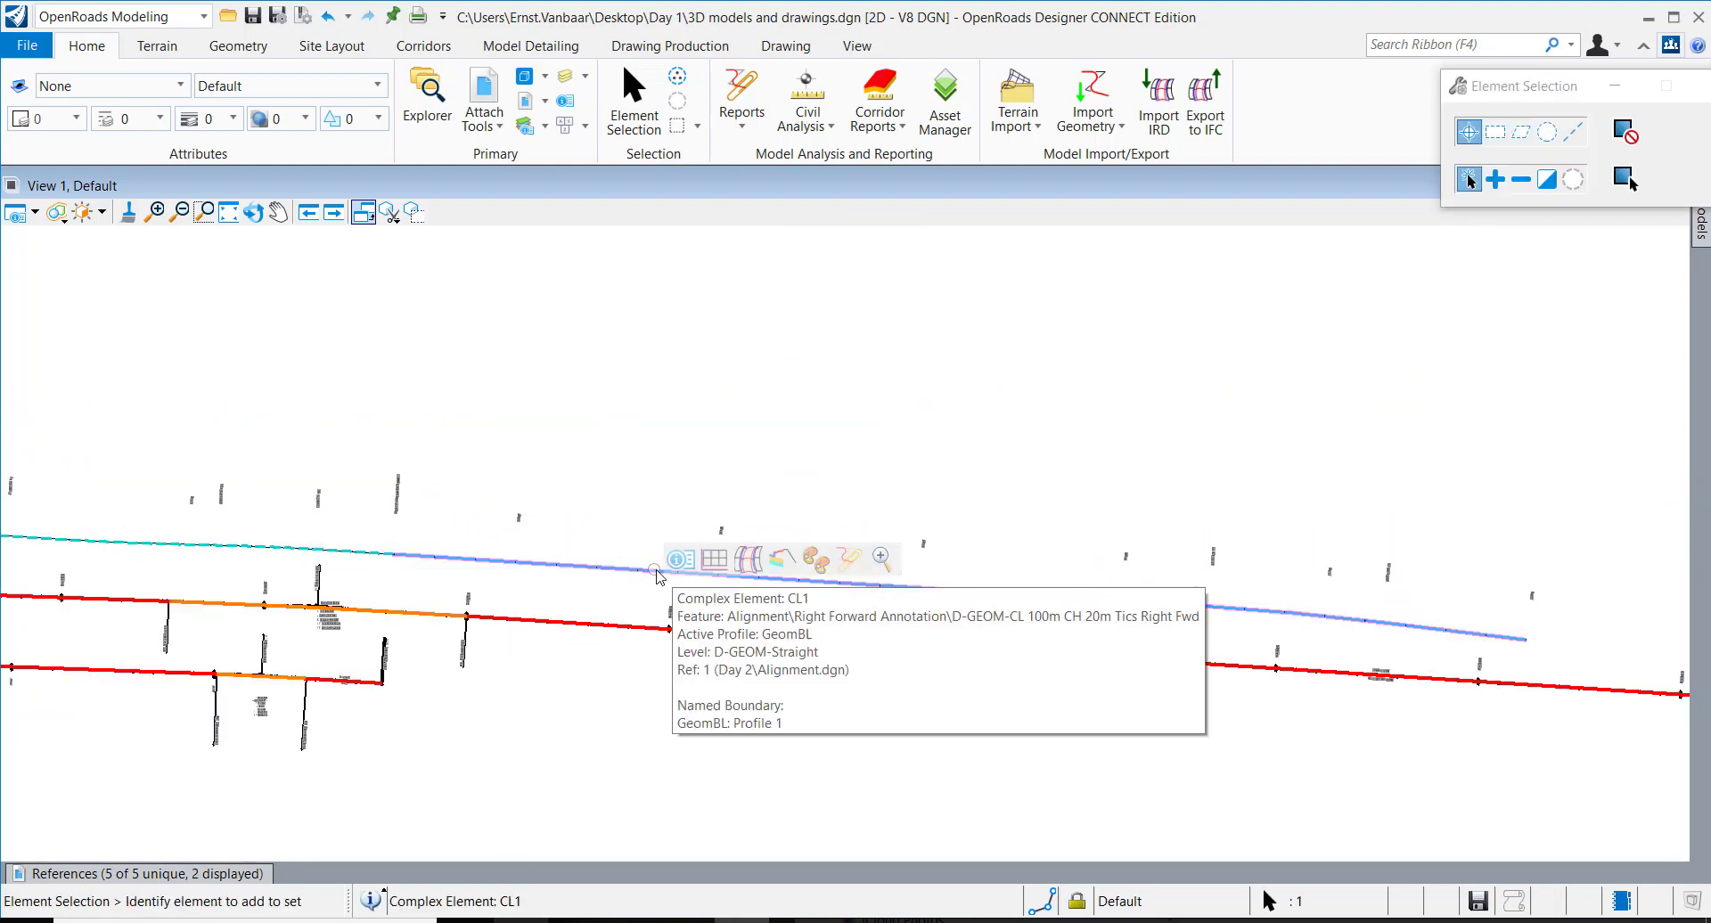
{"action": "left_click", "coordinate": [714, 563]}
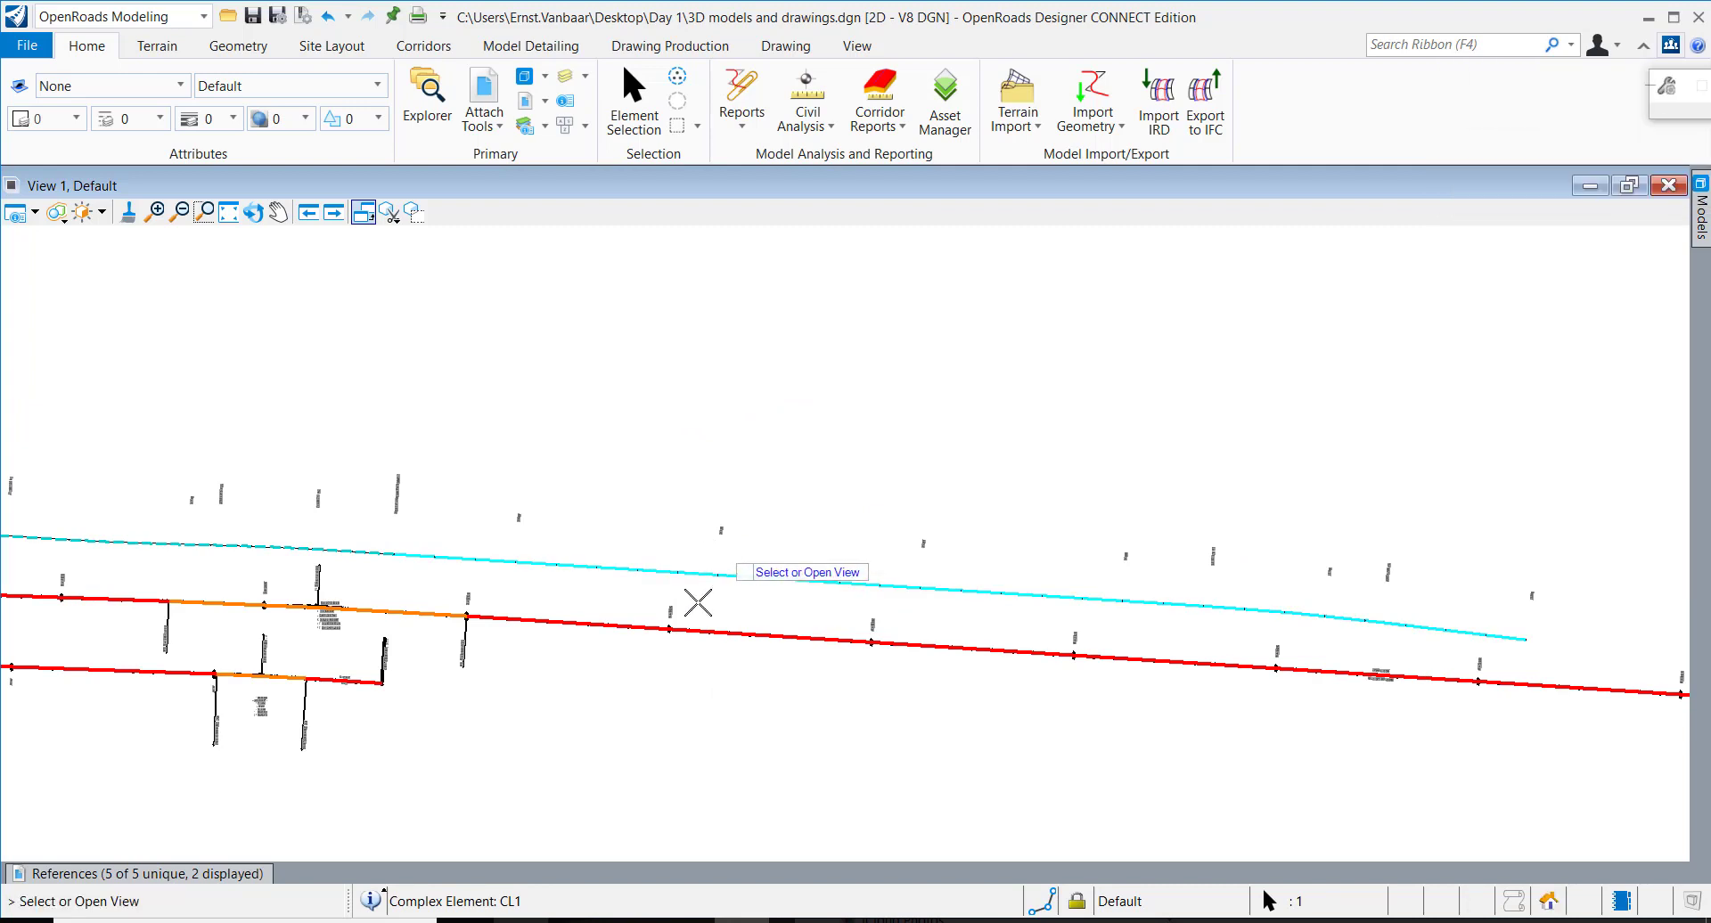
{"action": "left_click", "coordinate": [459, 865]}
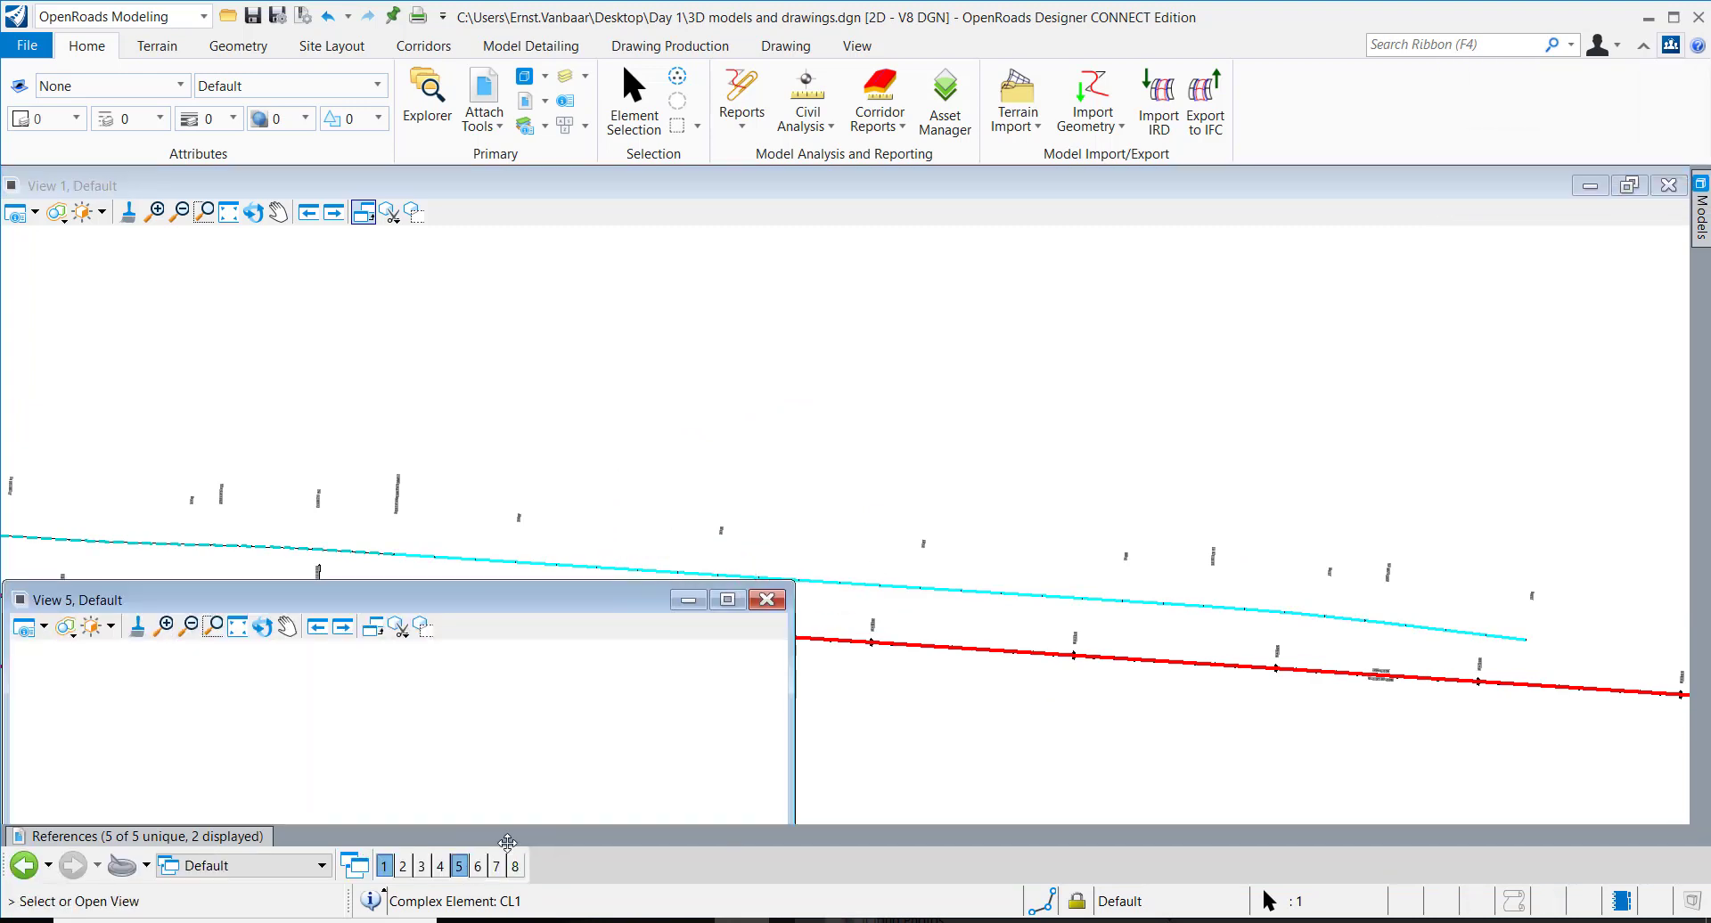
{"action": "left_click", "coordinate": [786, 718]}
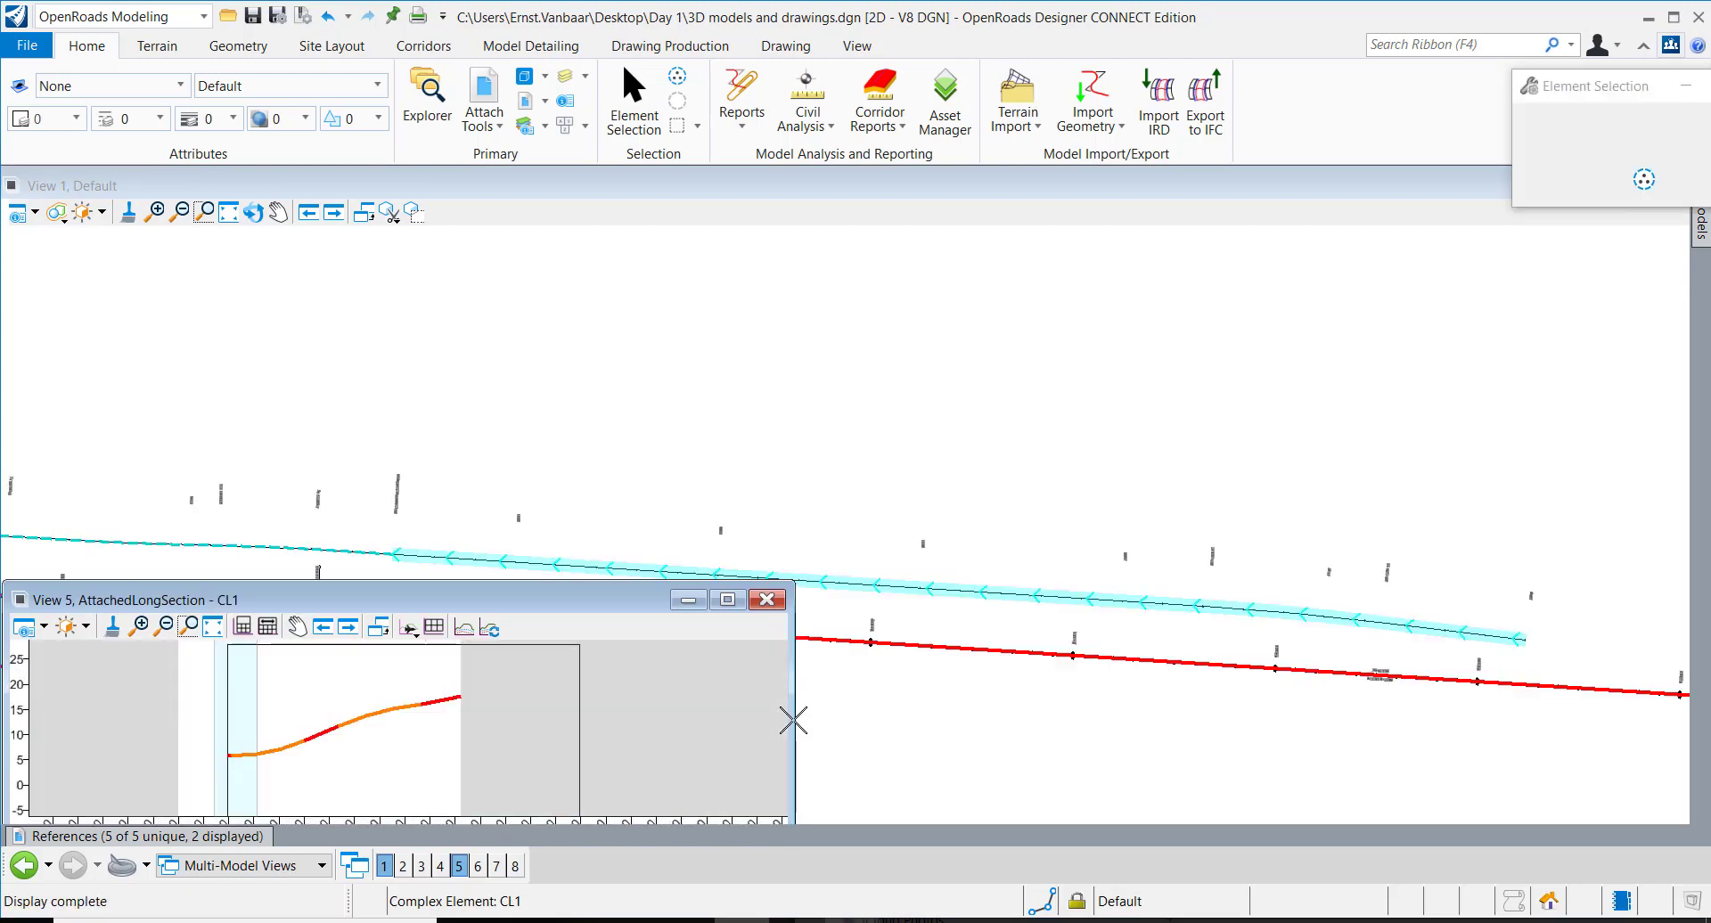
{"action": "left_click_drag", "start_coordinate": [757, 606], "coordinate": [1179, 373]}
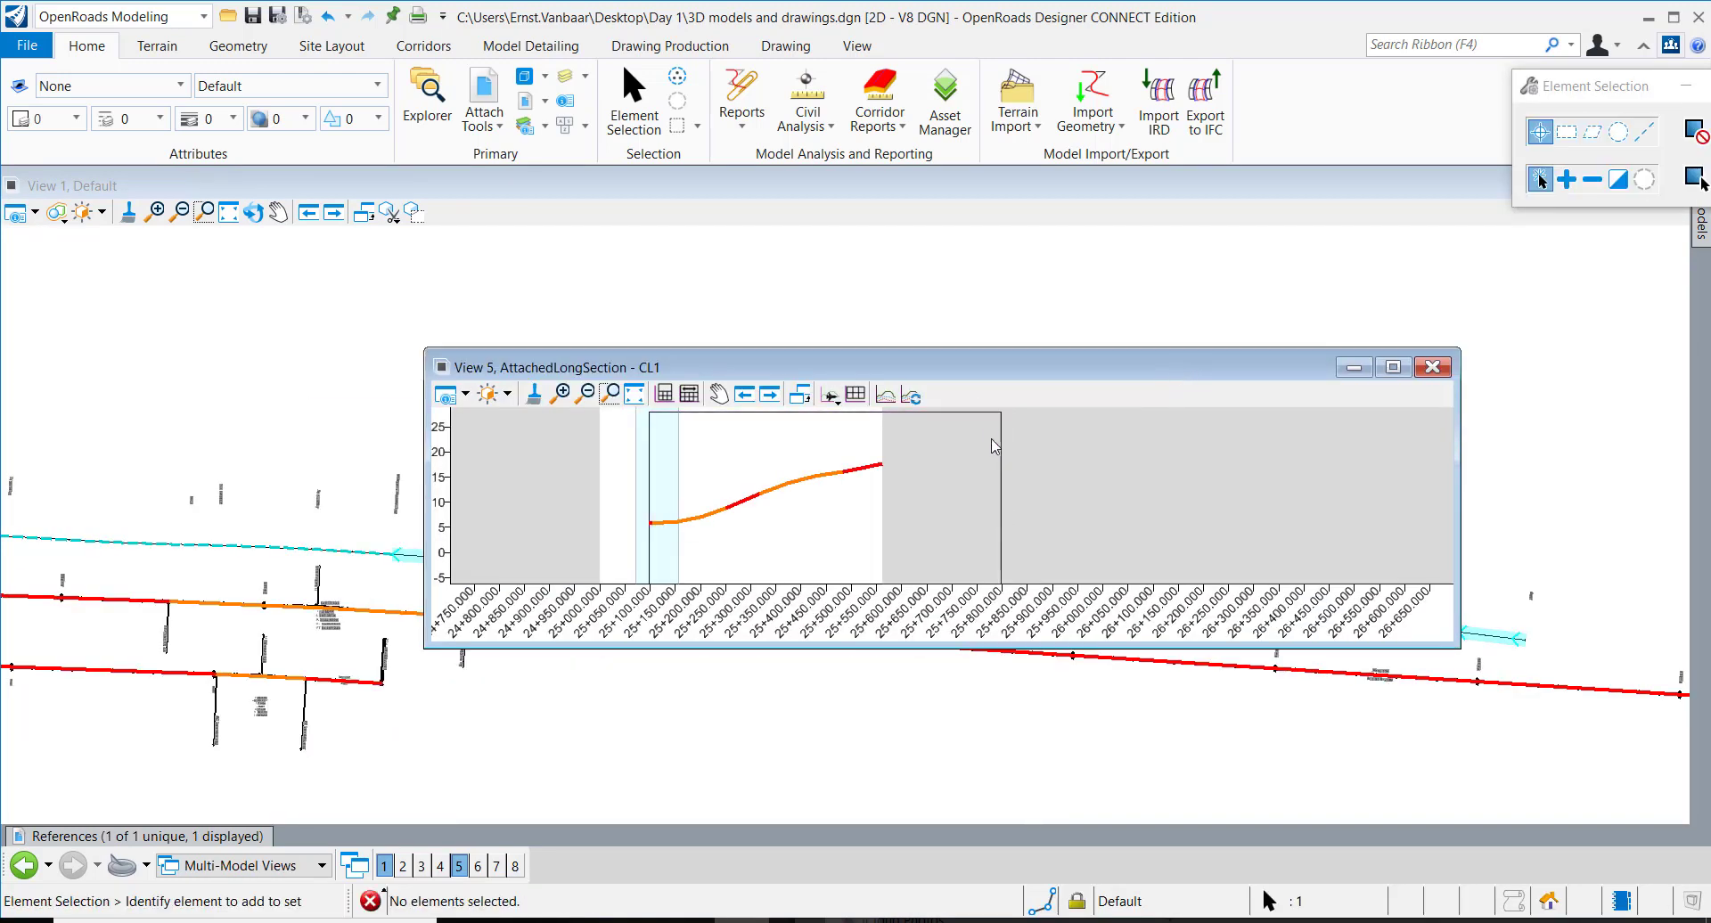
Step: Set up a civil profile named boundary with the A1_PROFILE PROFILE drawing seed
{"action": "left_click", "coordinate": [1135, 103]}
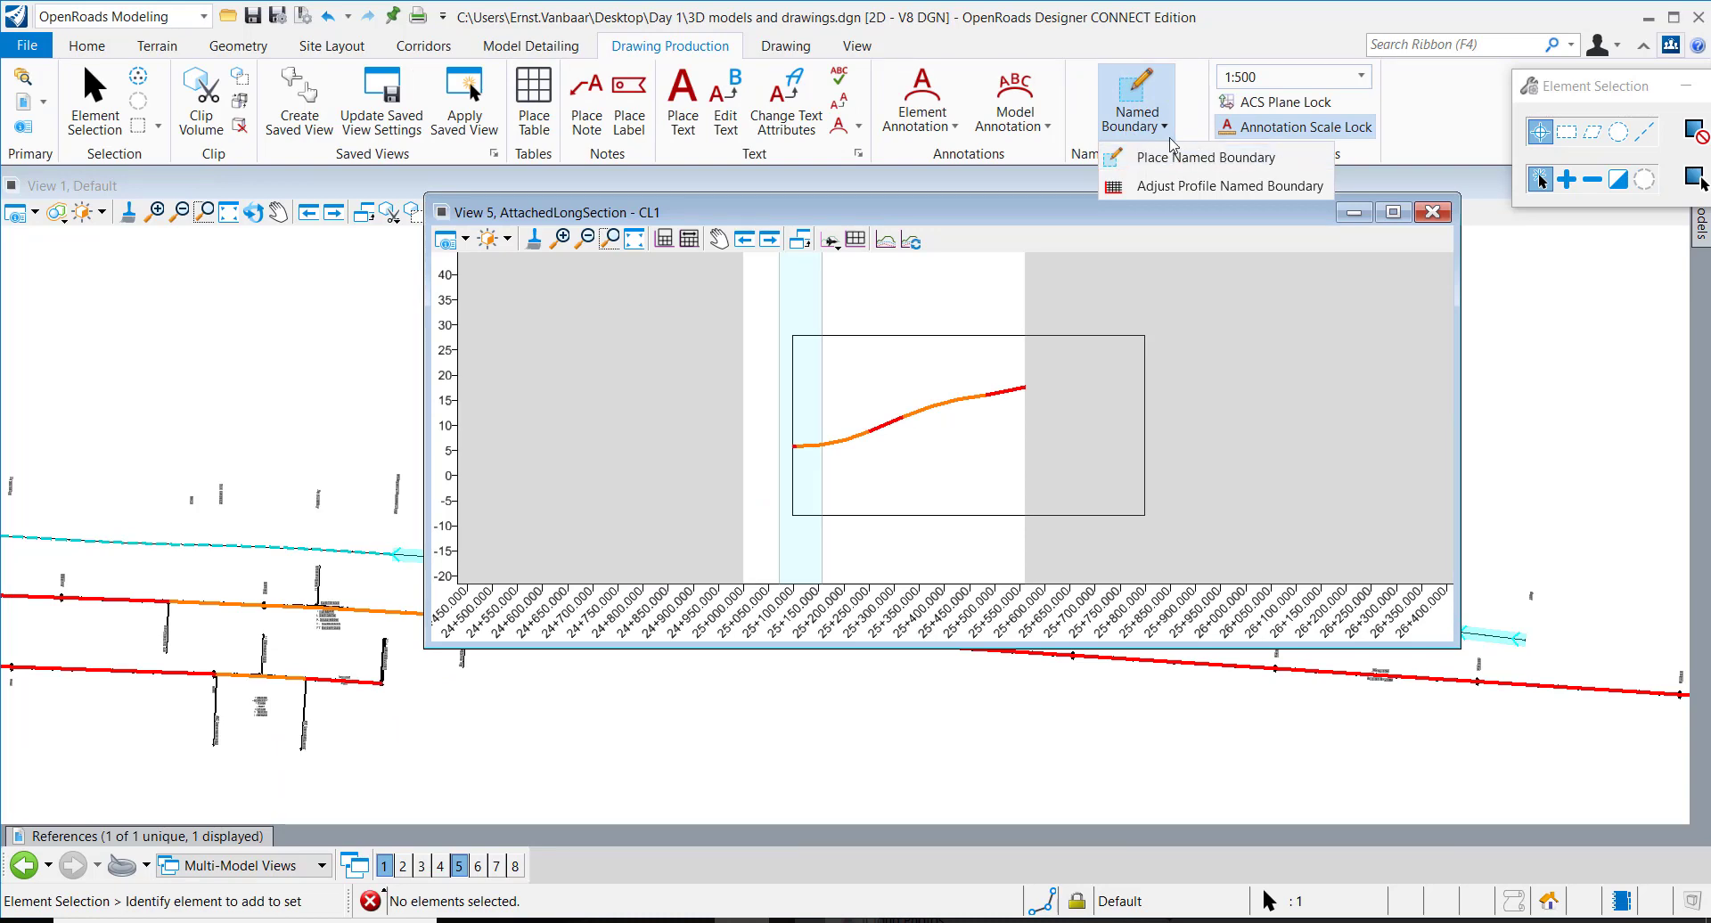
{"action": "left_click", "coordinate": [1187, 158]}
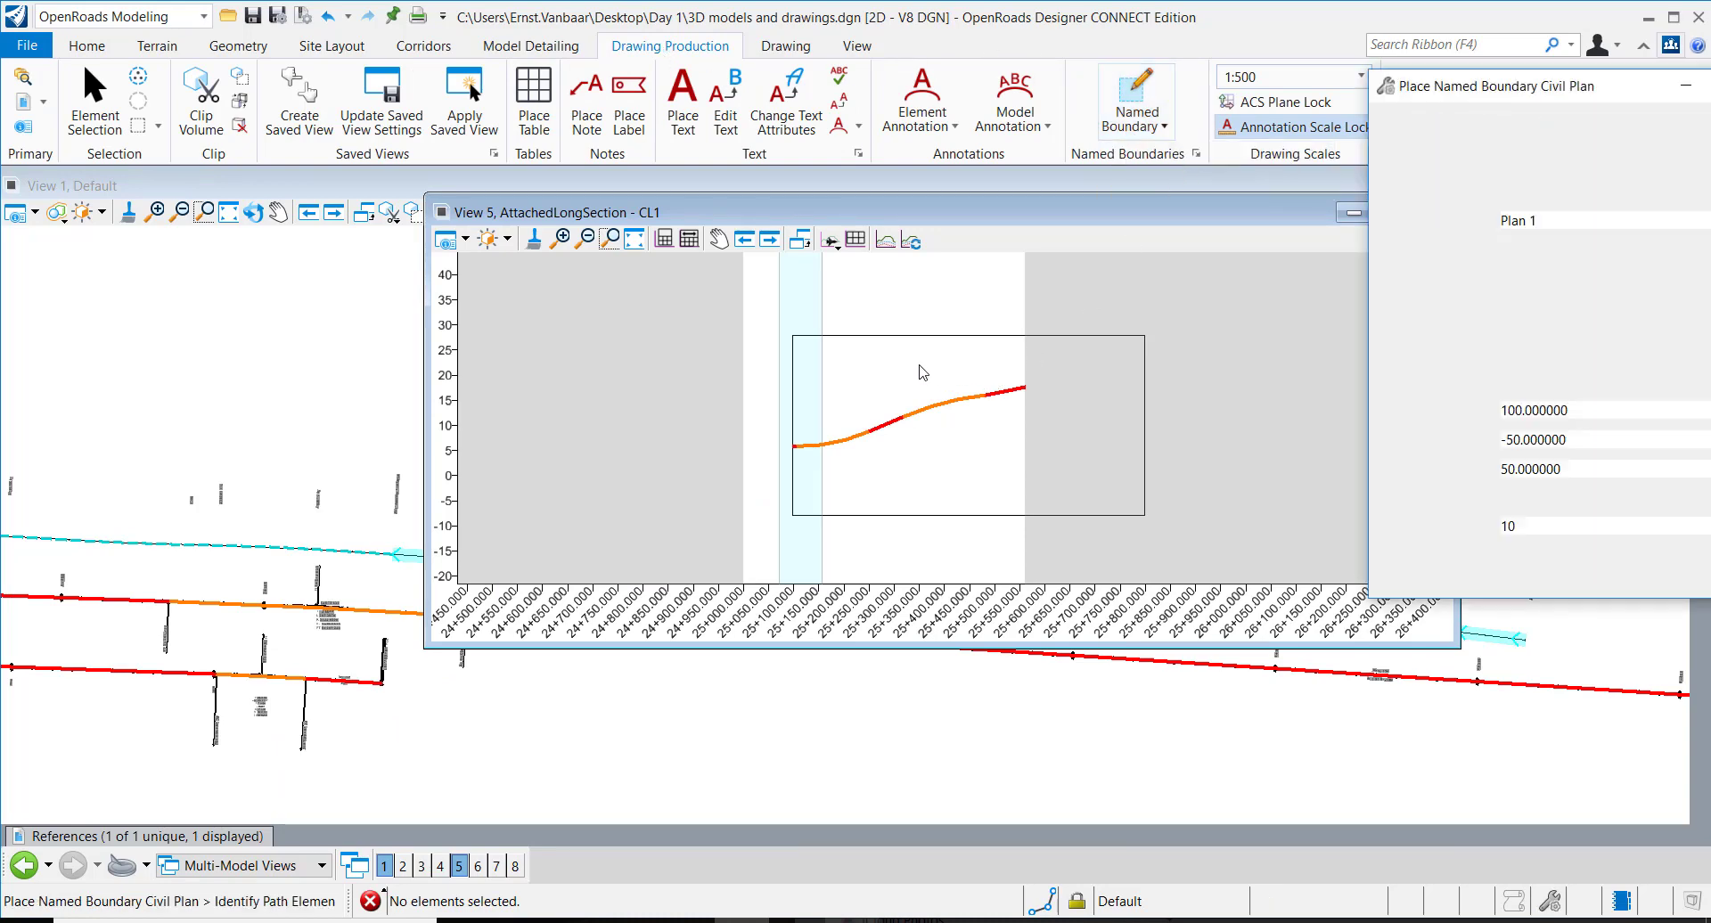
{"action": "left_click_drag", "start_coordinate": [1475, 29], "coordinate": [1069, 117]}
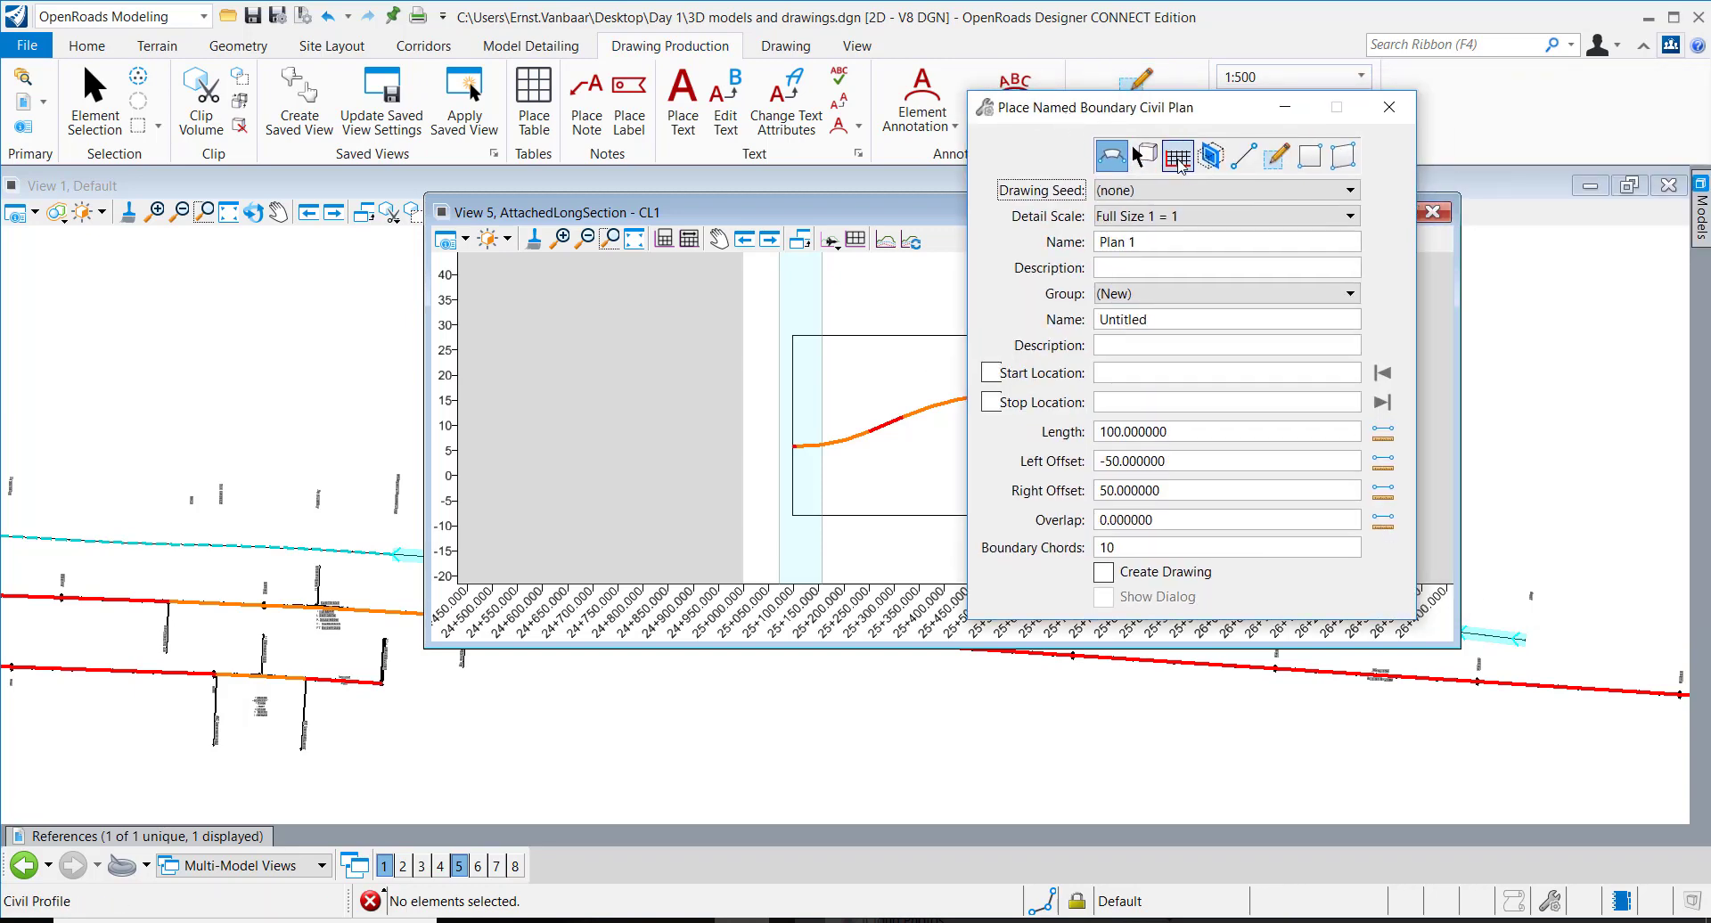
{"action": "left_click", "coordinate": [1176, 167]}
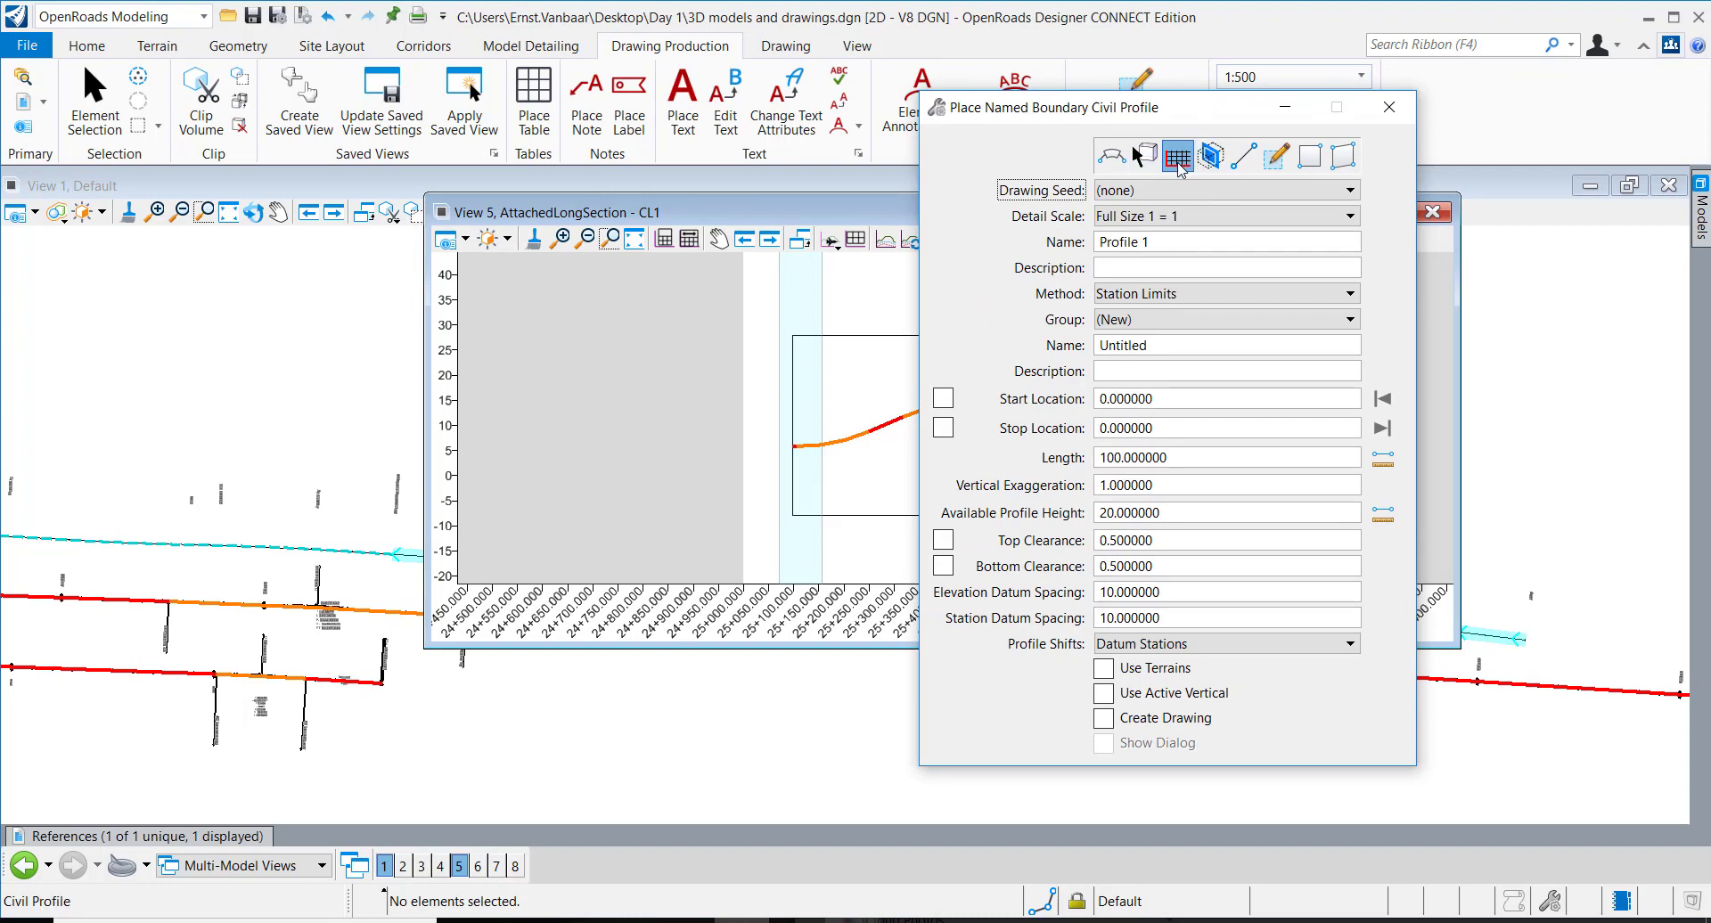
{"action": "left_click", "coordinate": [1172, 190]}
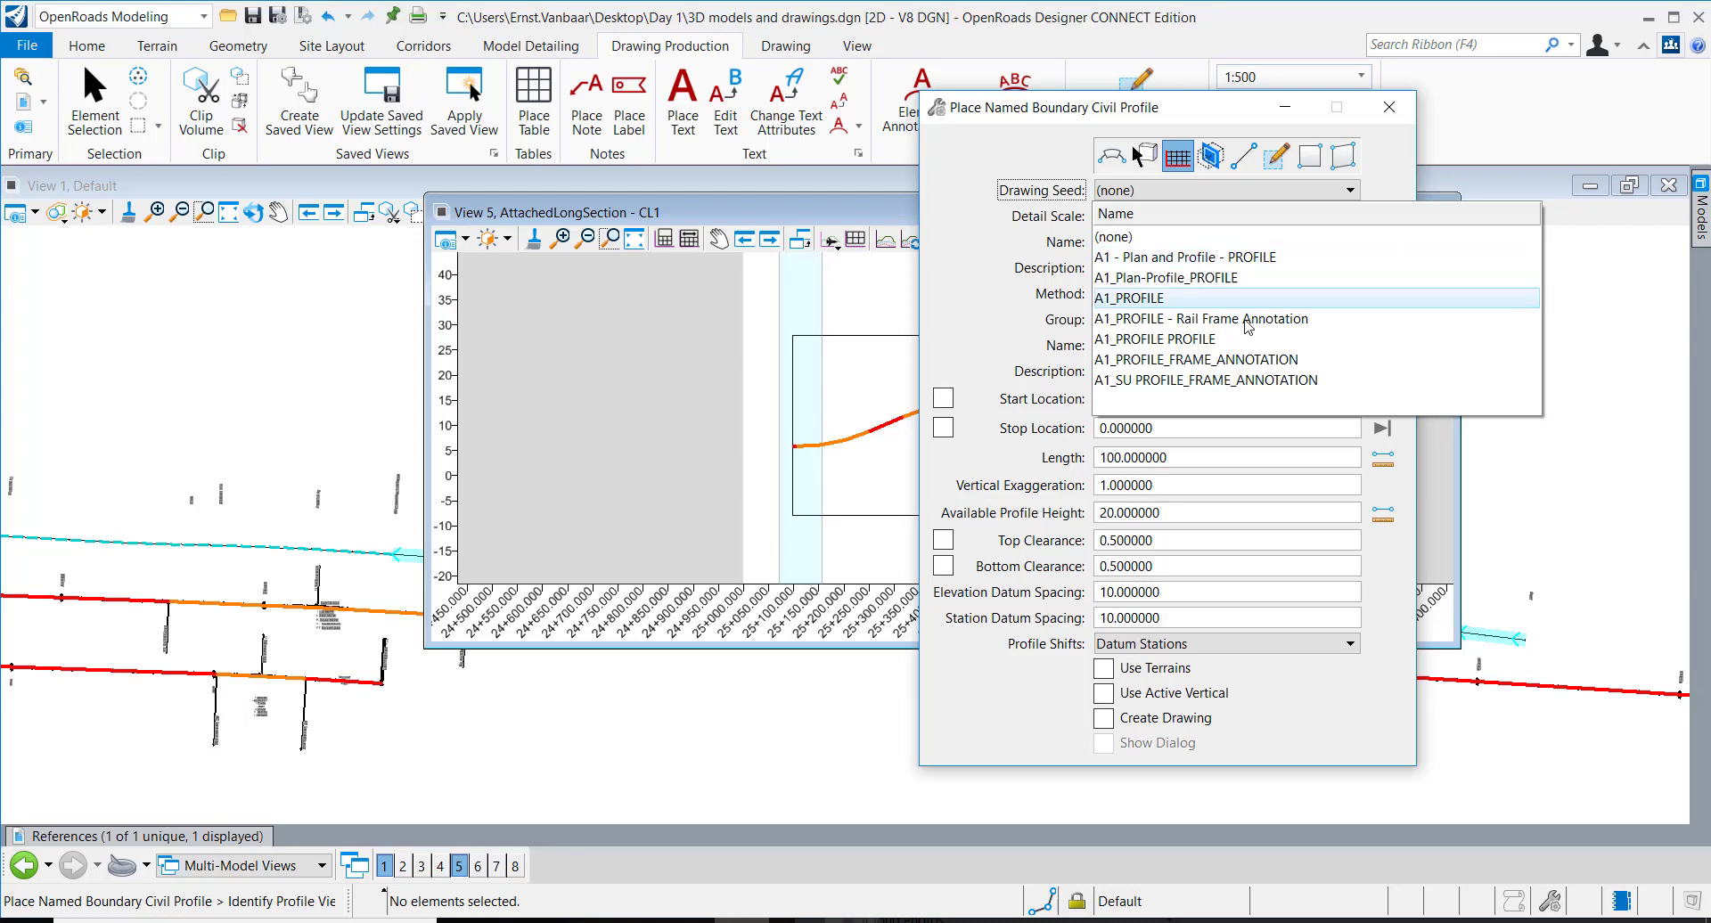
{"action": "left_click", "coordinate": [1197, 339]}
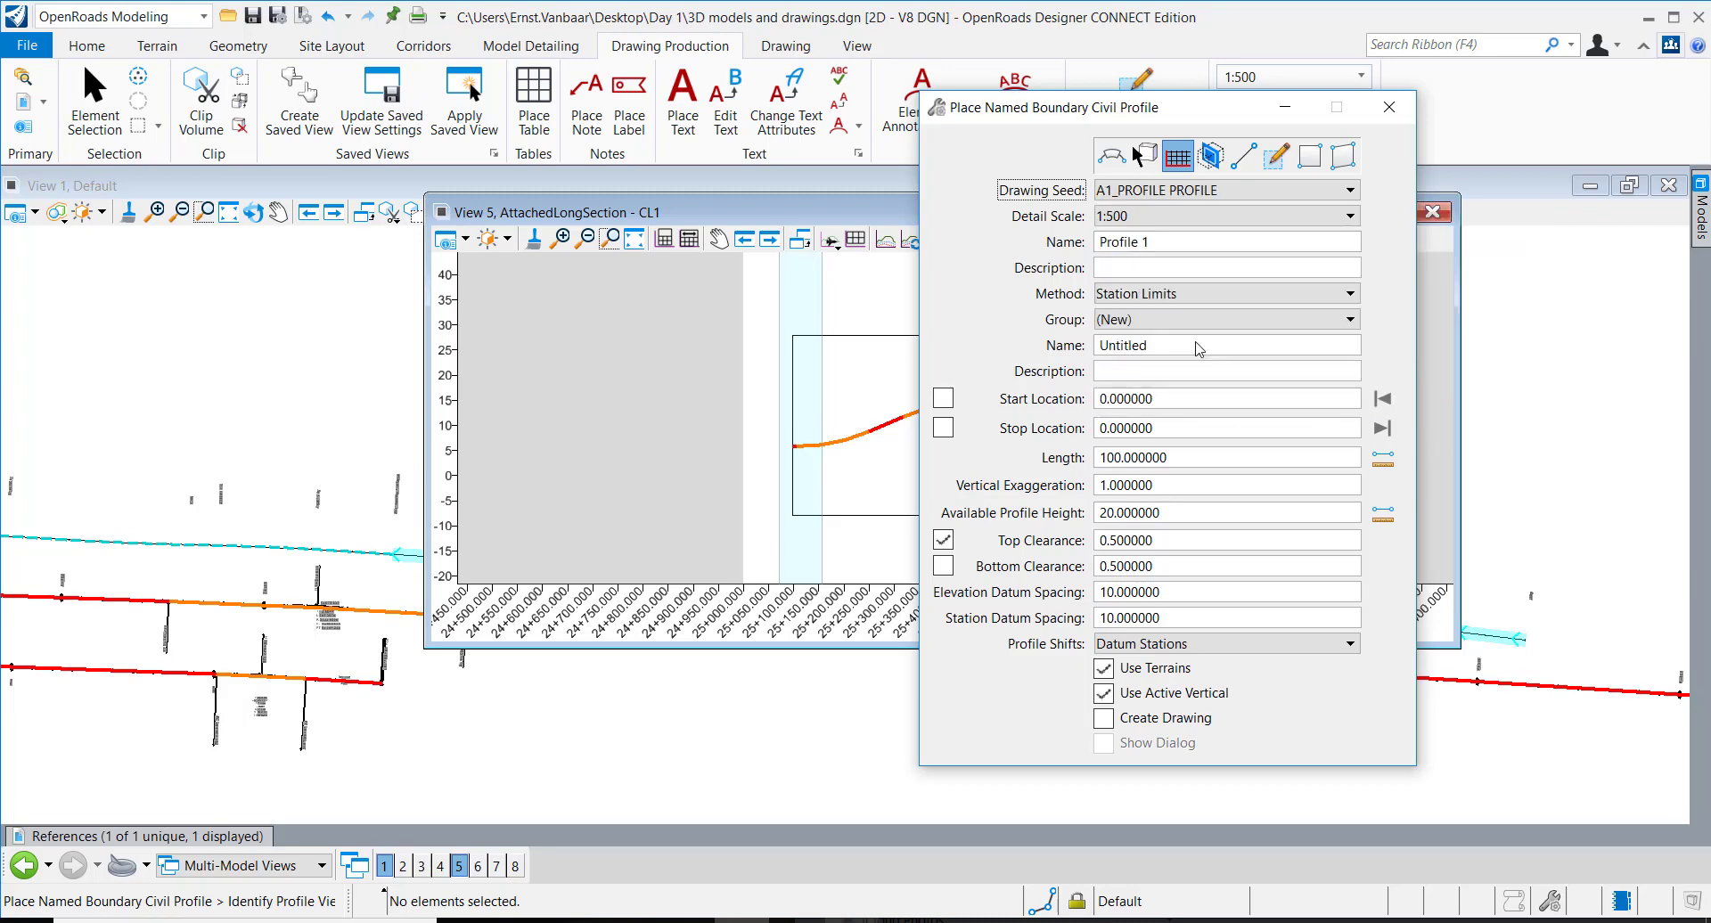
{"action": "left_click_drag", "start_coordinate": [1129, 123], "coordinate": [1383, 134]}
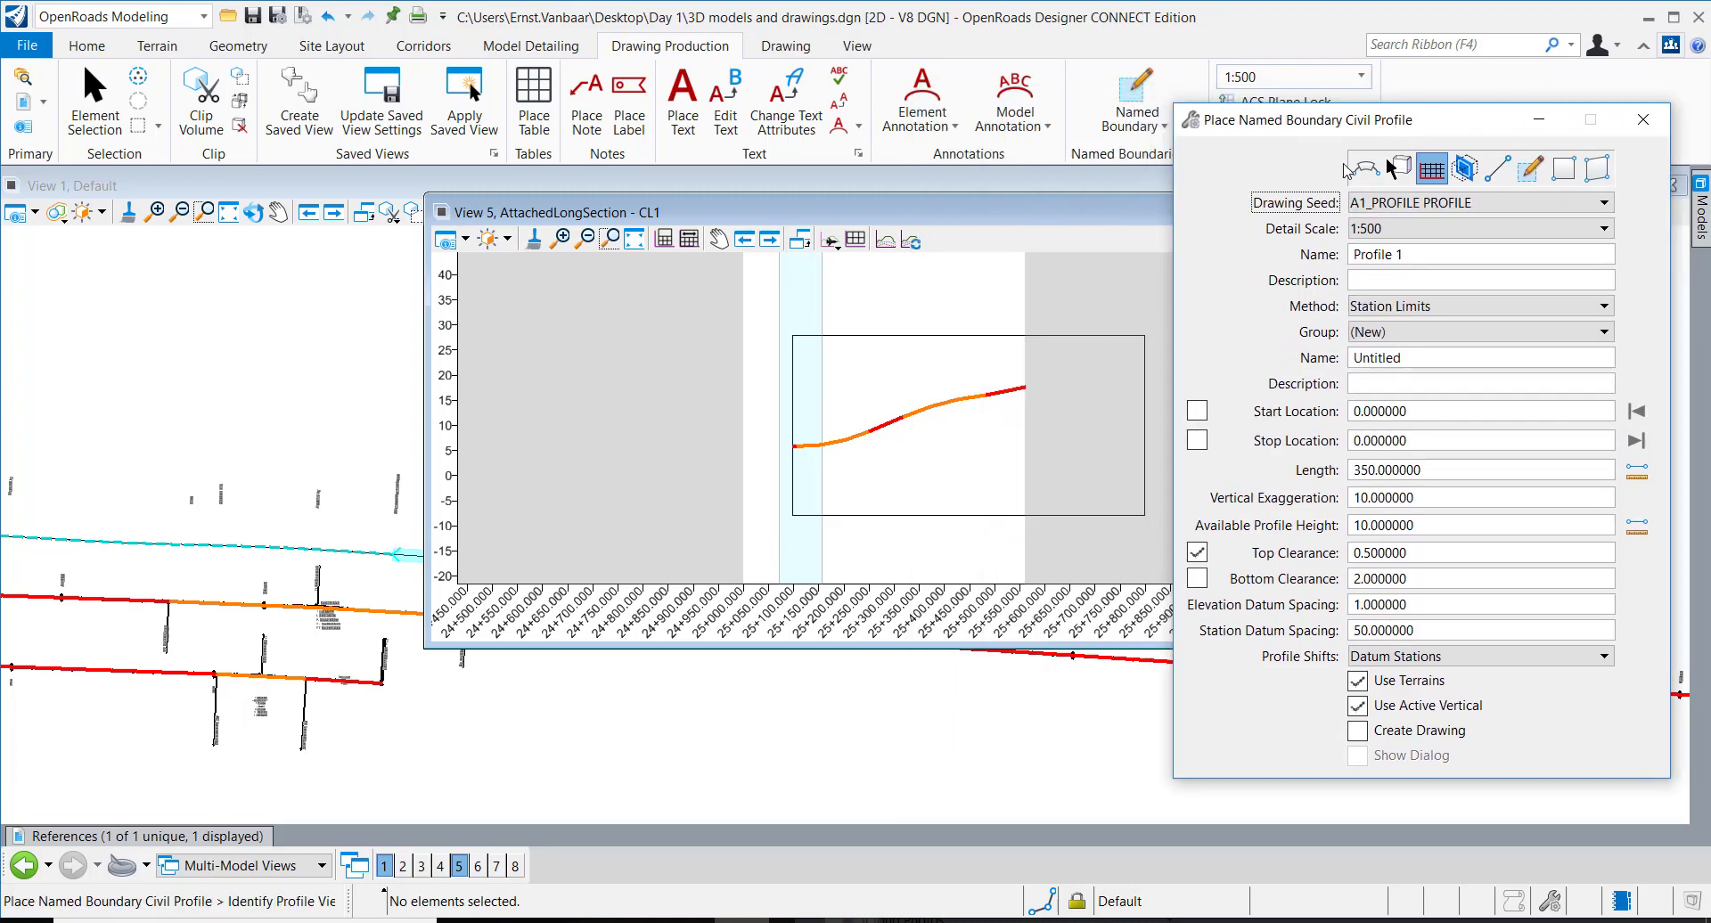
Step: Try to place a profile named boundary along CL1 starting at 25+105.768, with a 1:1000 detail scale and drawing creation enabled
{"action": "left_click", "coordinate": [806, 452]}
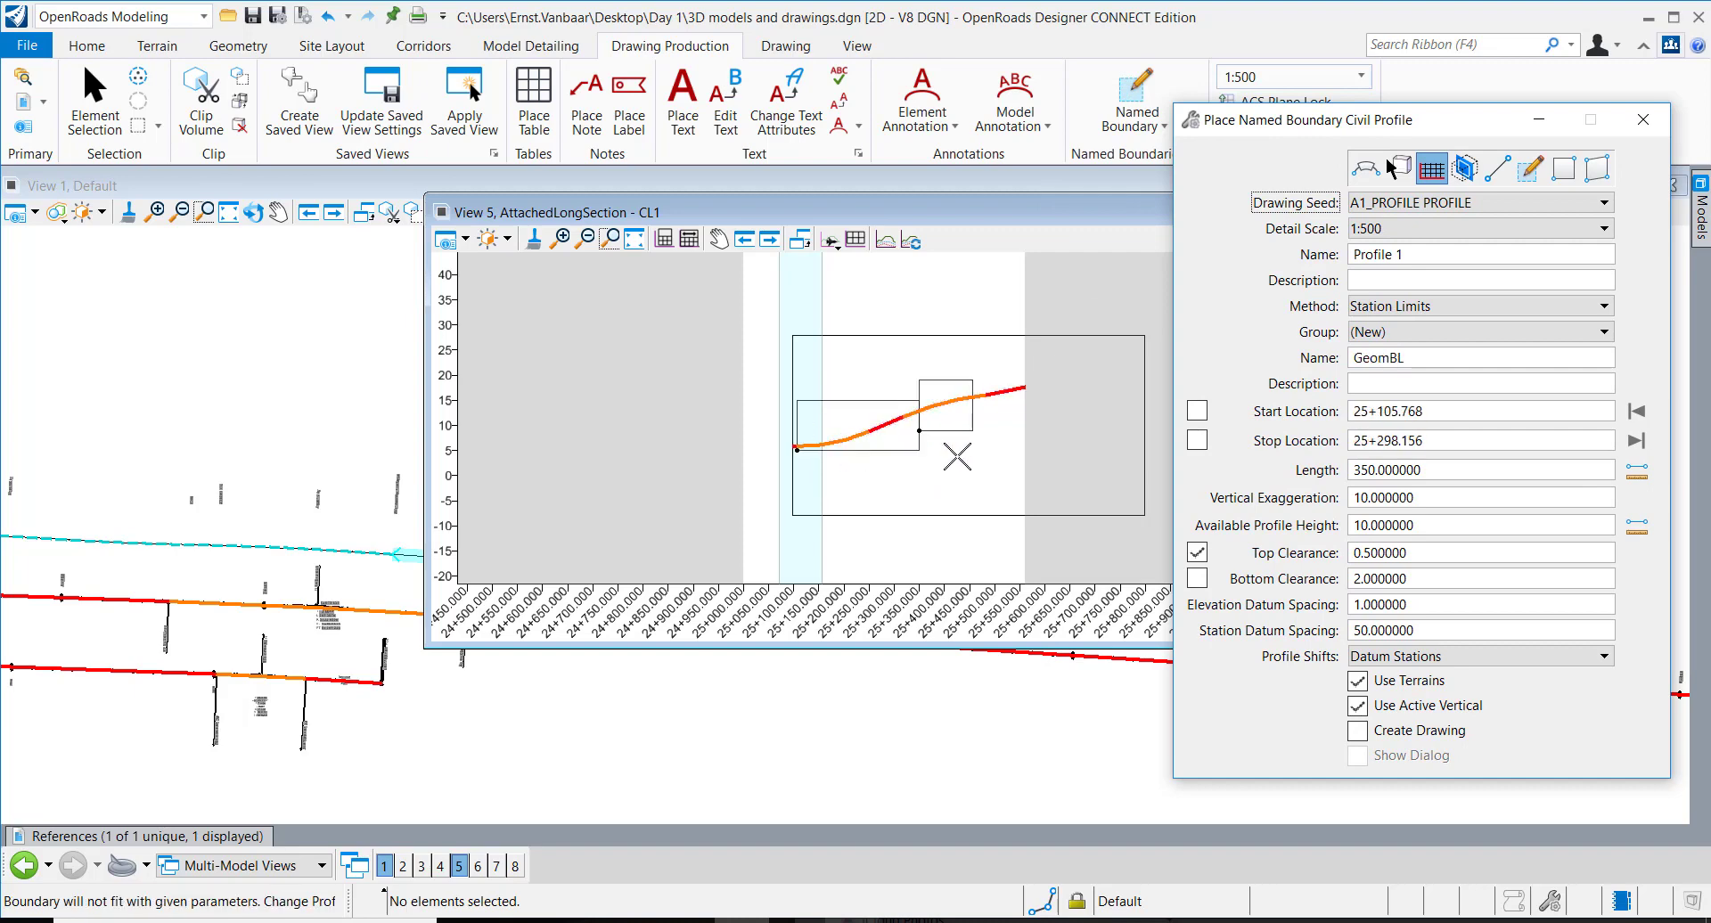
{"action": "left_click", "coordinate": [1390, 229]}
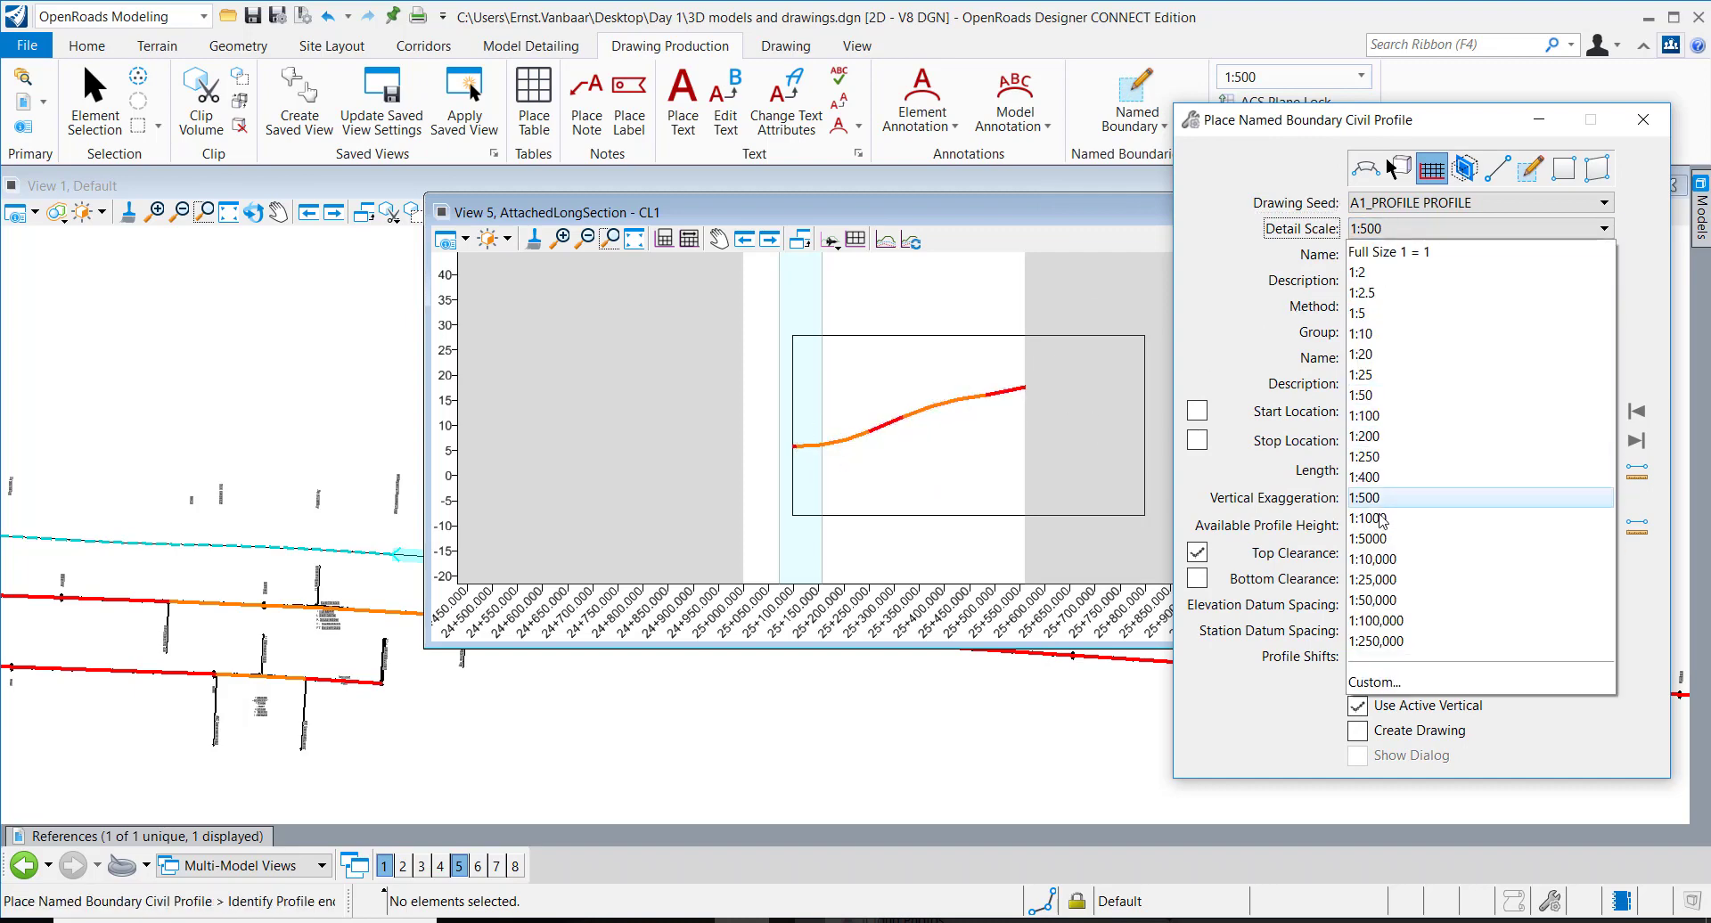
{"action": "left_click", "coordinate": [1372, 517]}
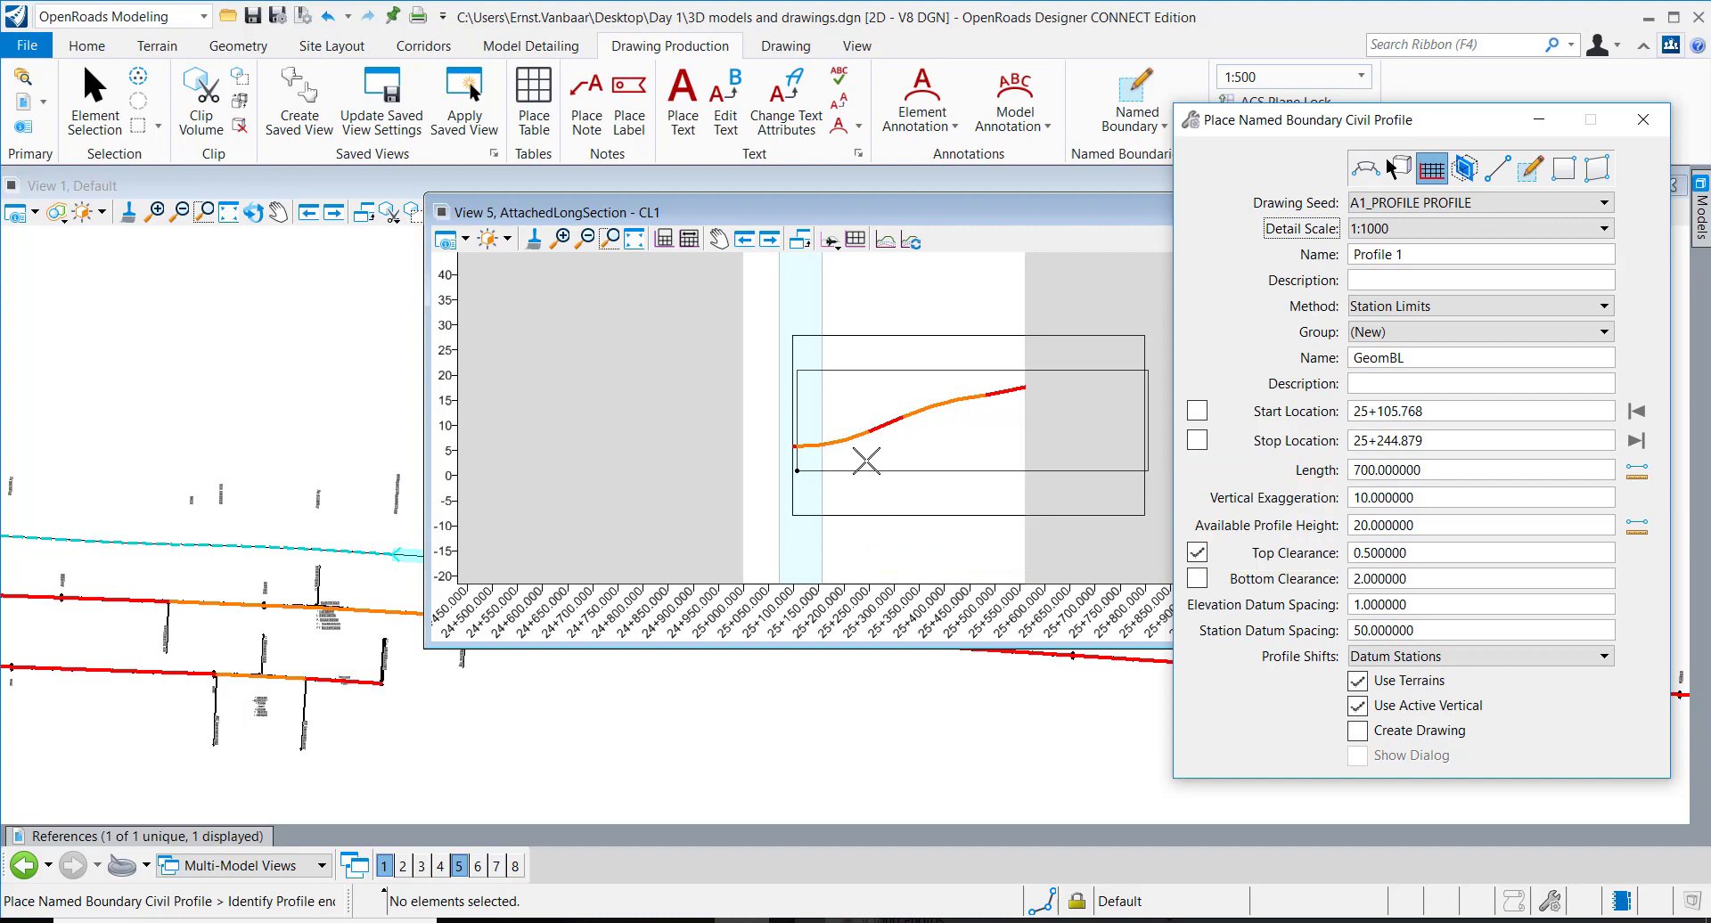
{"action": "left_click", "coordinate": [1357, 730]}
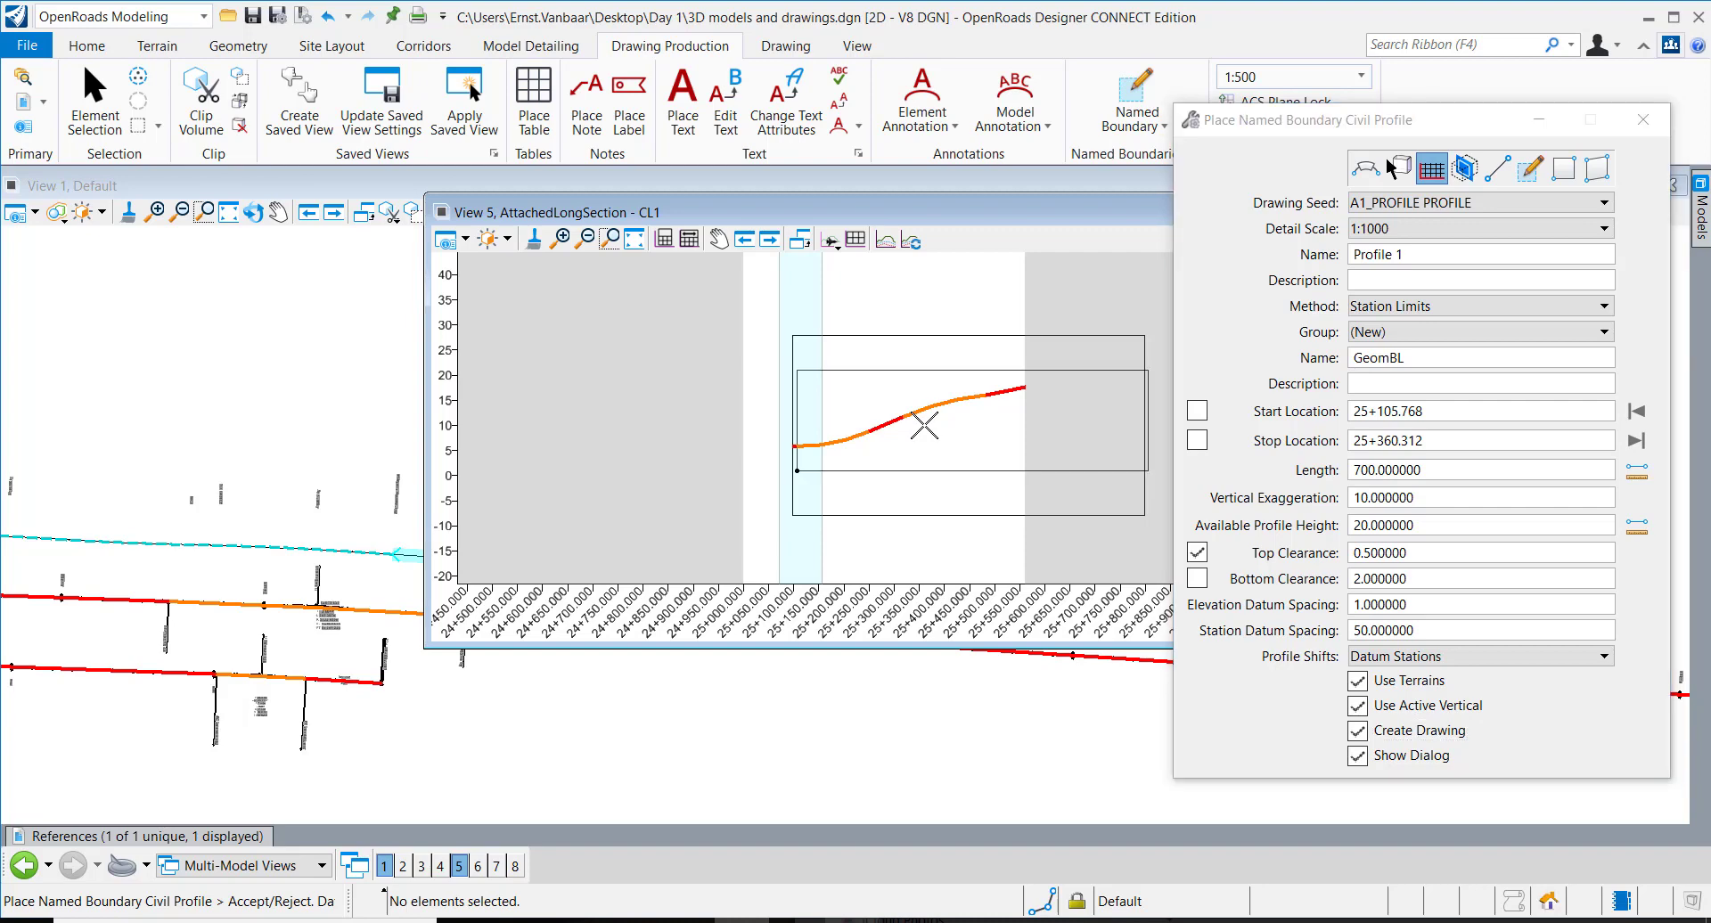
{"action": "left_click", "coordinate": [1023, 378]}
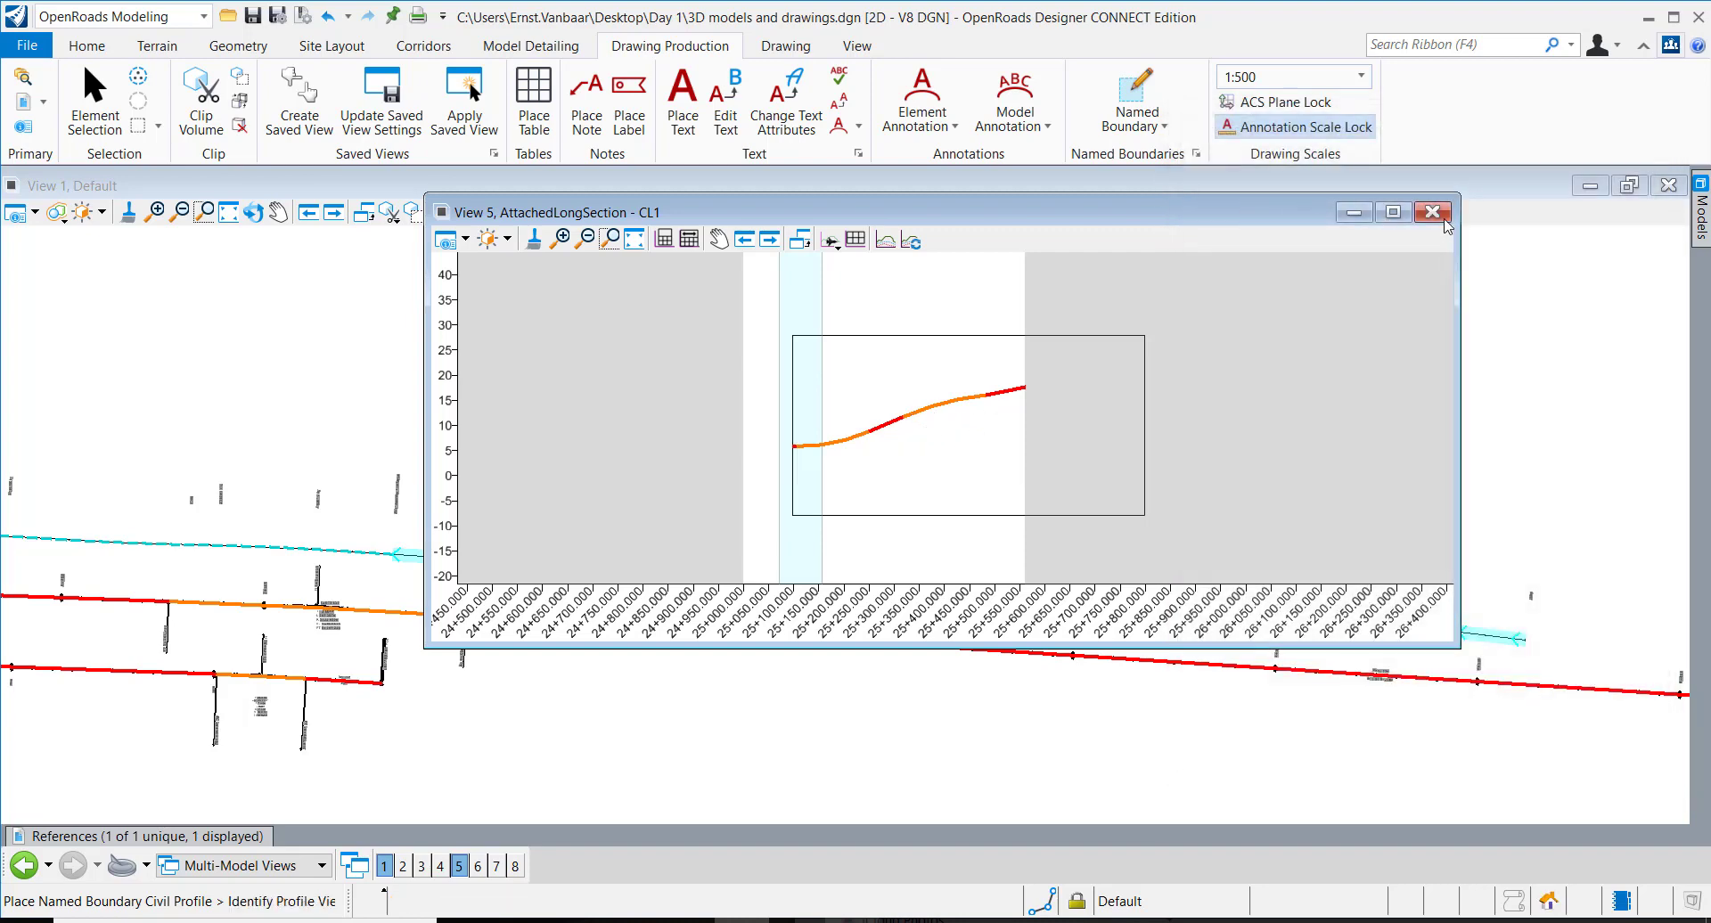
Step: Close the CL1 profile view and leave the named boundary tool for Element Selection
{"action": "left_click", "coordinate": [1432, 212]}
{"action": "scroll", "coordinate": [954, 462], "scroll_direction": "down", "scroll_amount": 2}
{"action": "scroll", "coordinate": [736, 417], "scroll_direction": "down", "scroll_amount": 3}
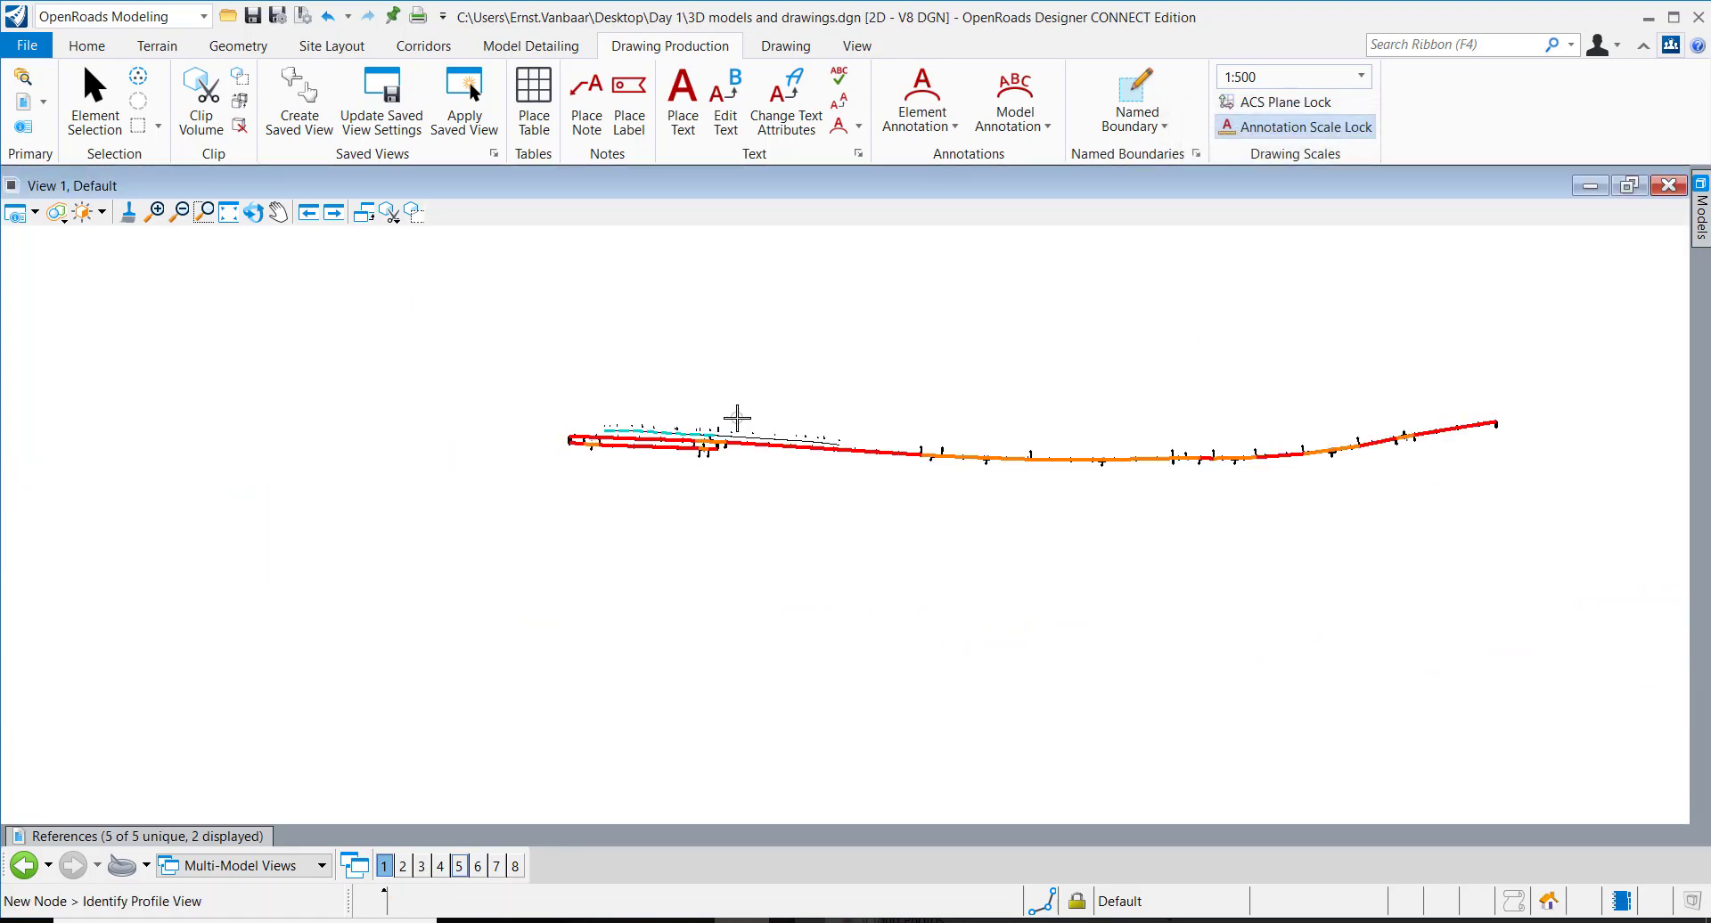
{"action": "left_click", "coordinate": [95, 102]}
{"action": "scroll", "coordinate": [559, 524], "scroll_direction": "down", "scroll_amount": 4}
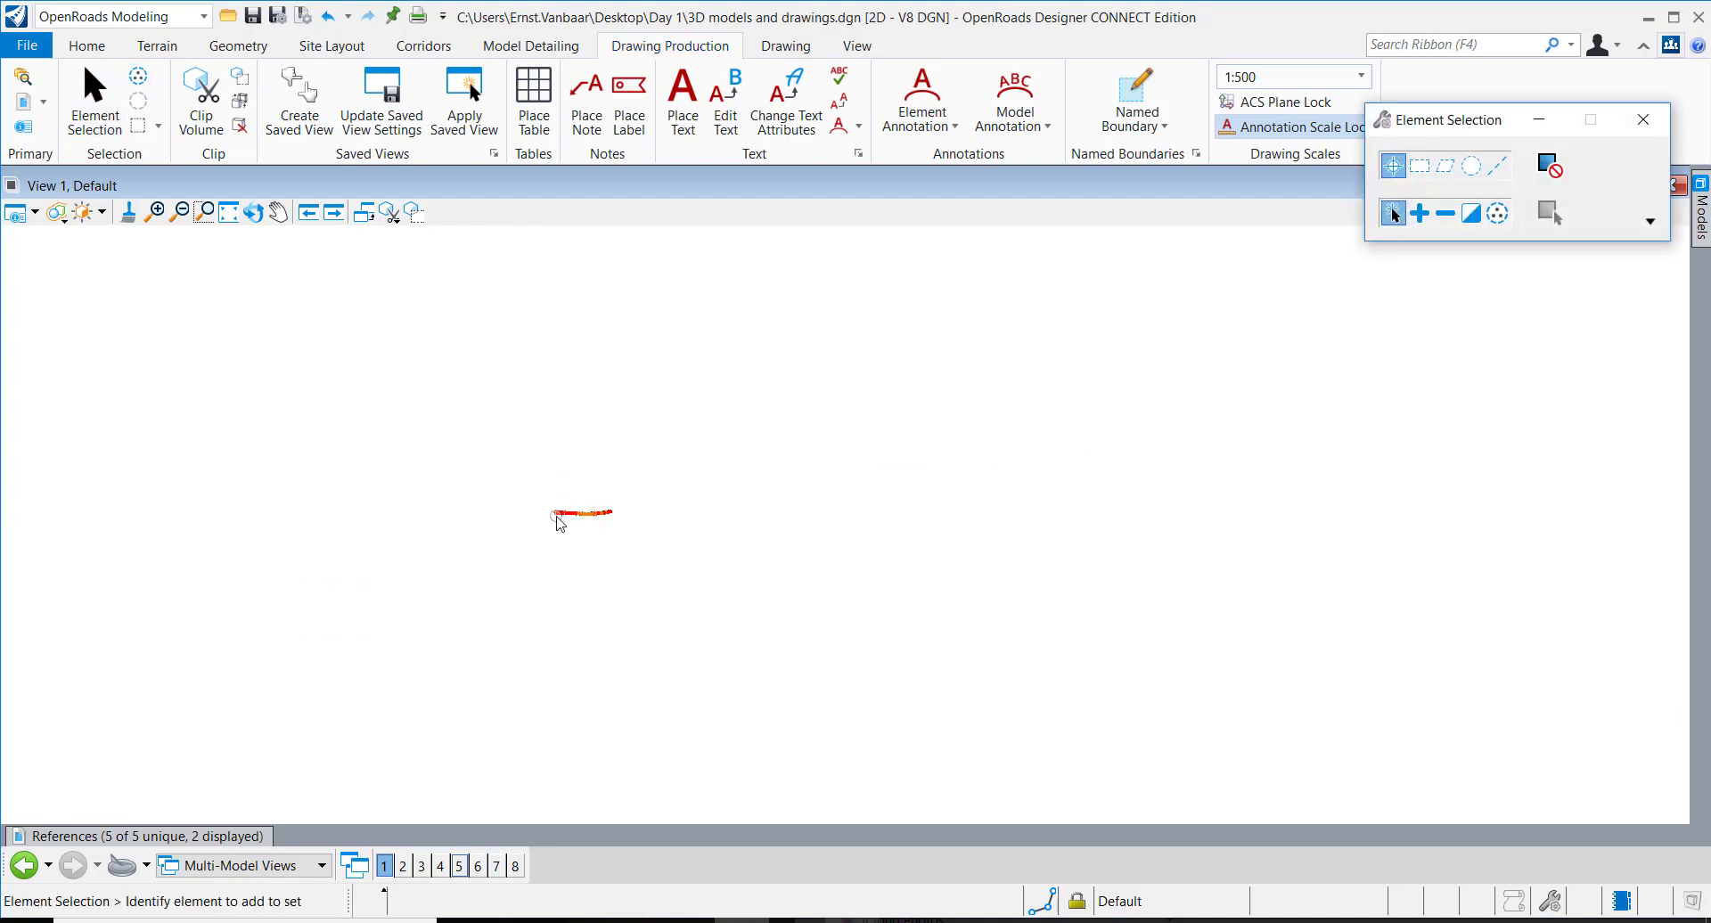
Step: Turn the display of the Example.dgn reference back on
{"action": "left_click", "coordinate": [165, 838]}
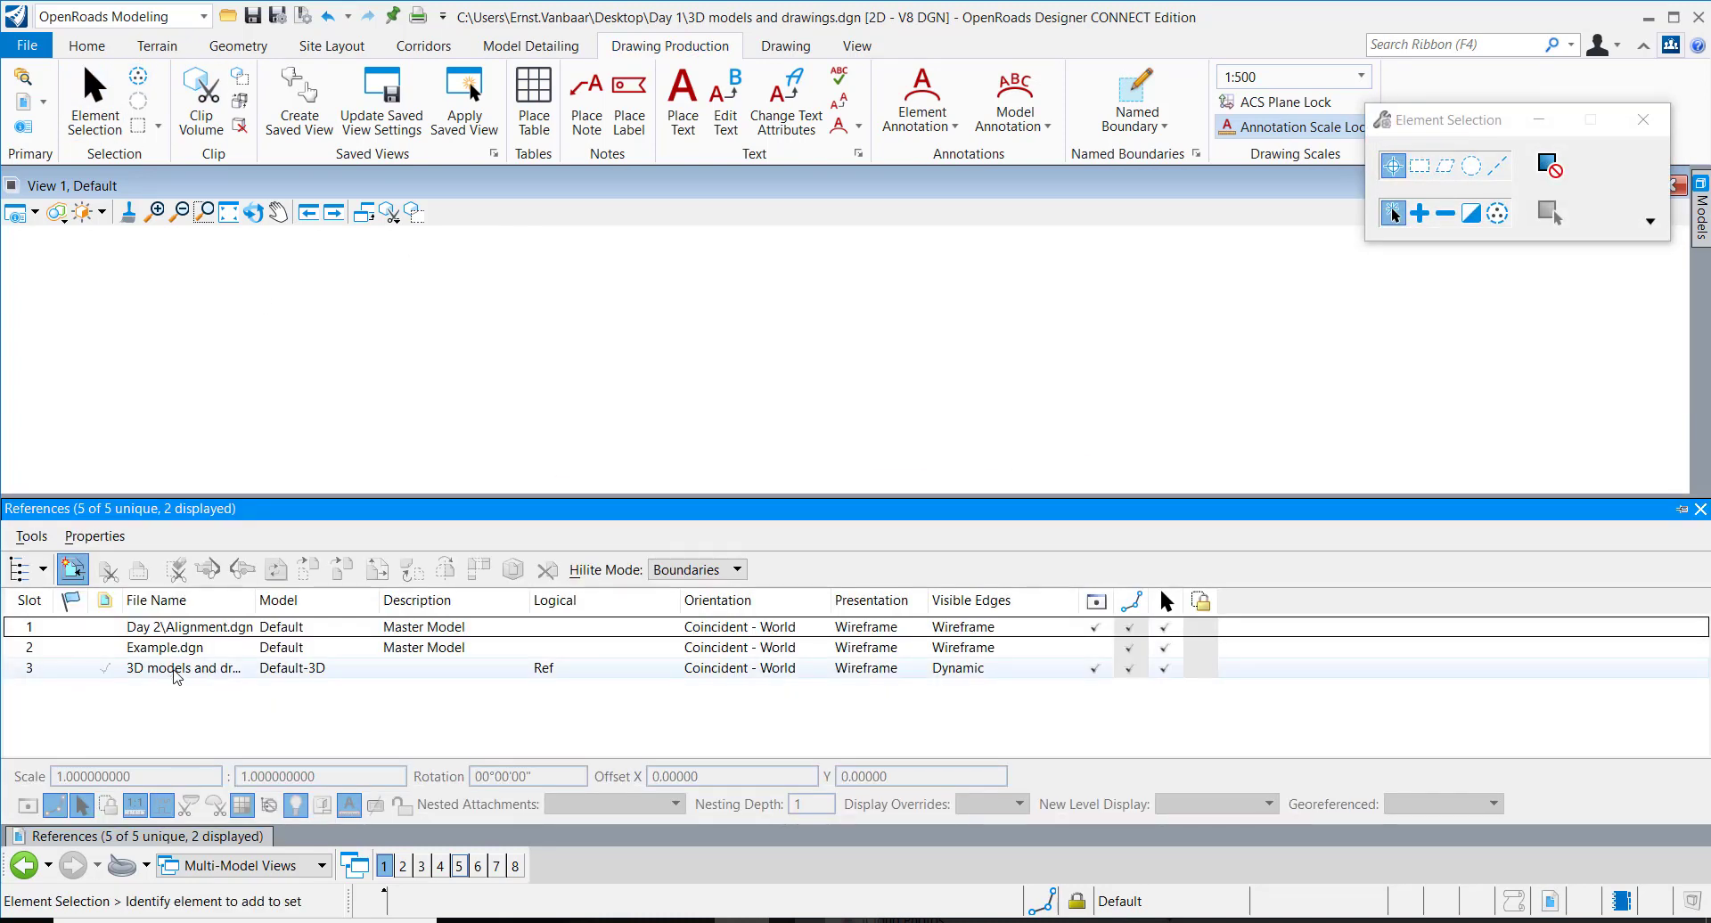
{"action": "left_click", "coordinate": [176, 670]}
{"action": "left_click", "coordinate": [173, 648]}
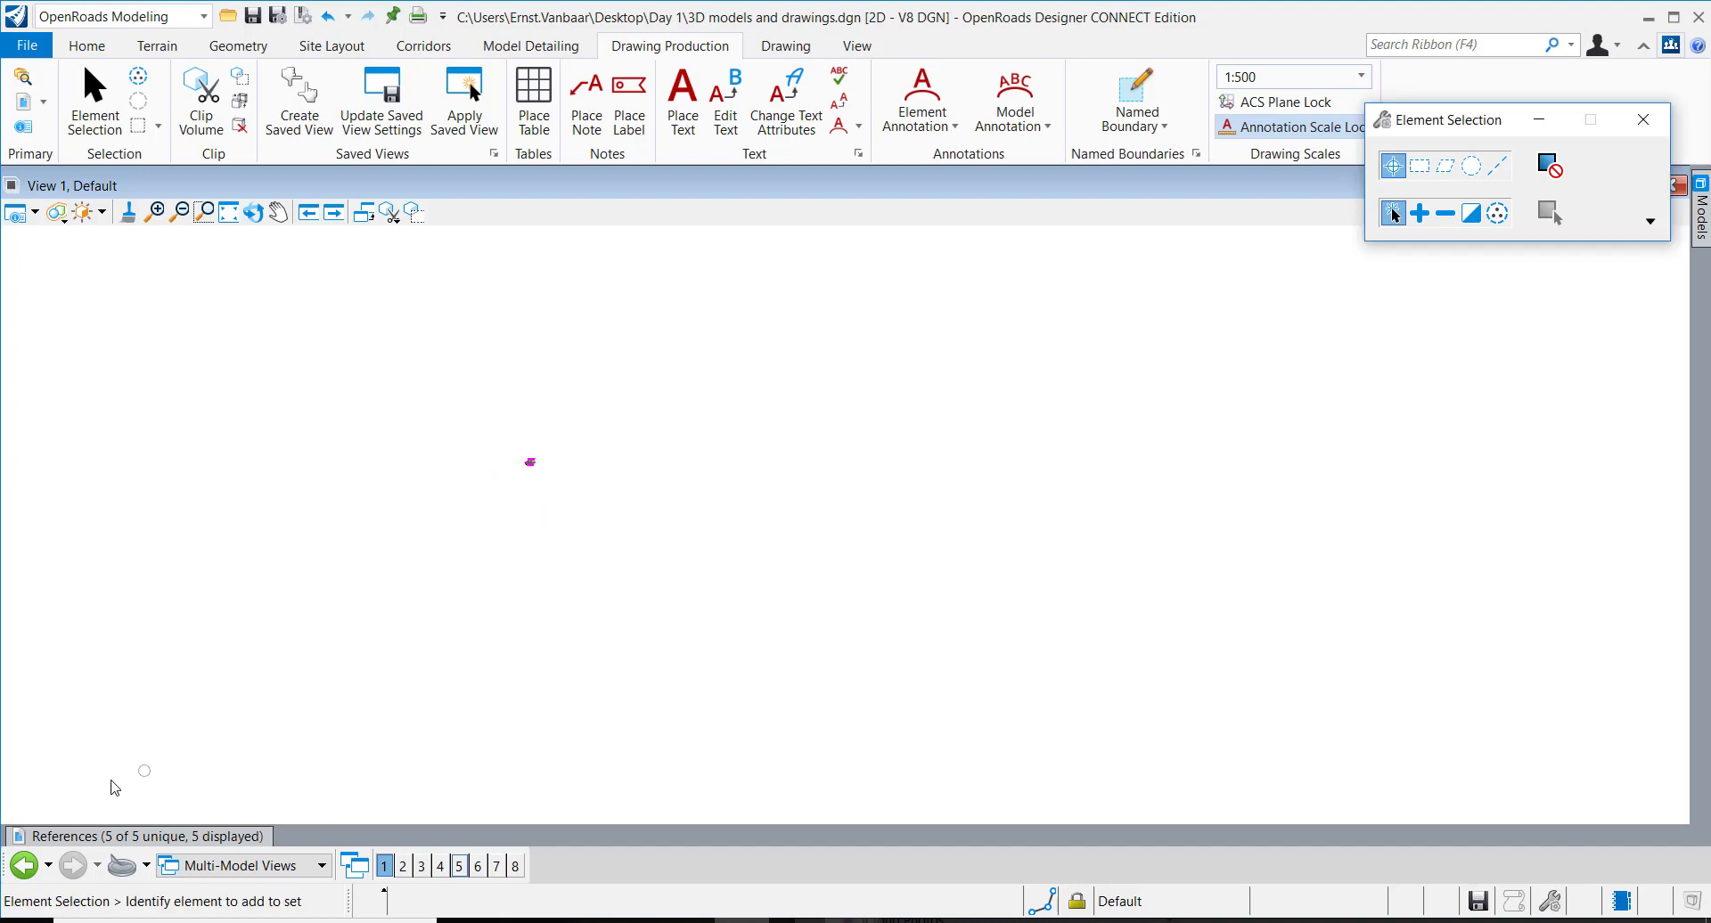
Step: Override the symbology of the terrain model in the Example.dgn reference and turn its triangles off
{"action": "scroll", "coordinate": [521, 450], "scroll_direction": "up", "scroll_amount": 14}
{"action": "middle_click_drag", "start_coordinate": [374, 265], "coordinate": [507, 555]}
{"action": "scroll", "coordinate": [507, 555], "scroll_direction": "up", "scroll_amount": 7}
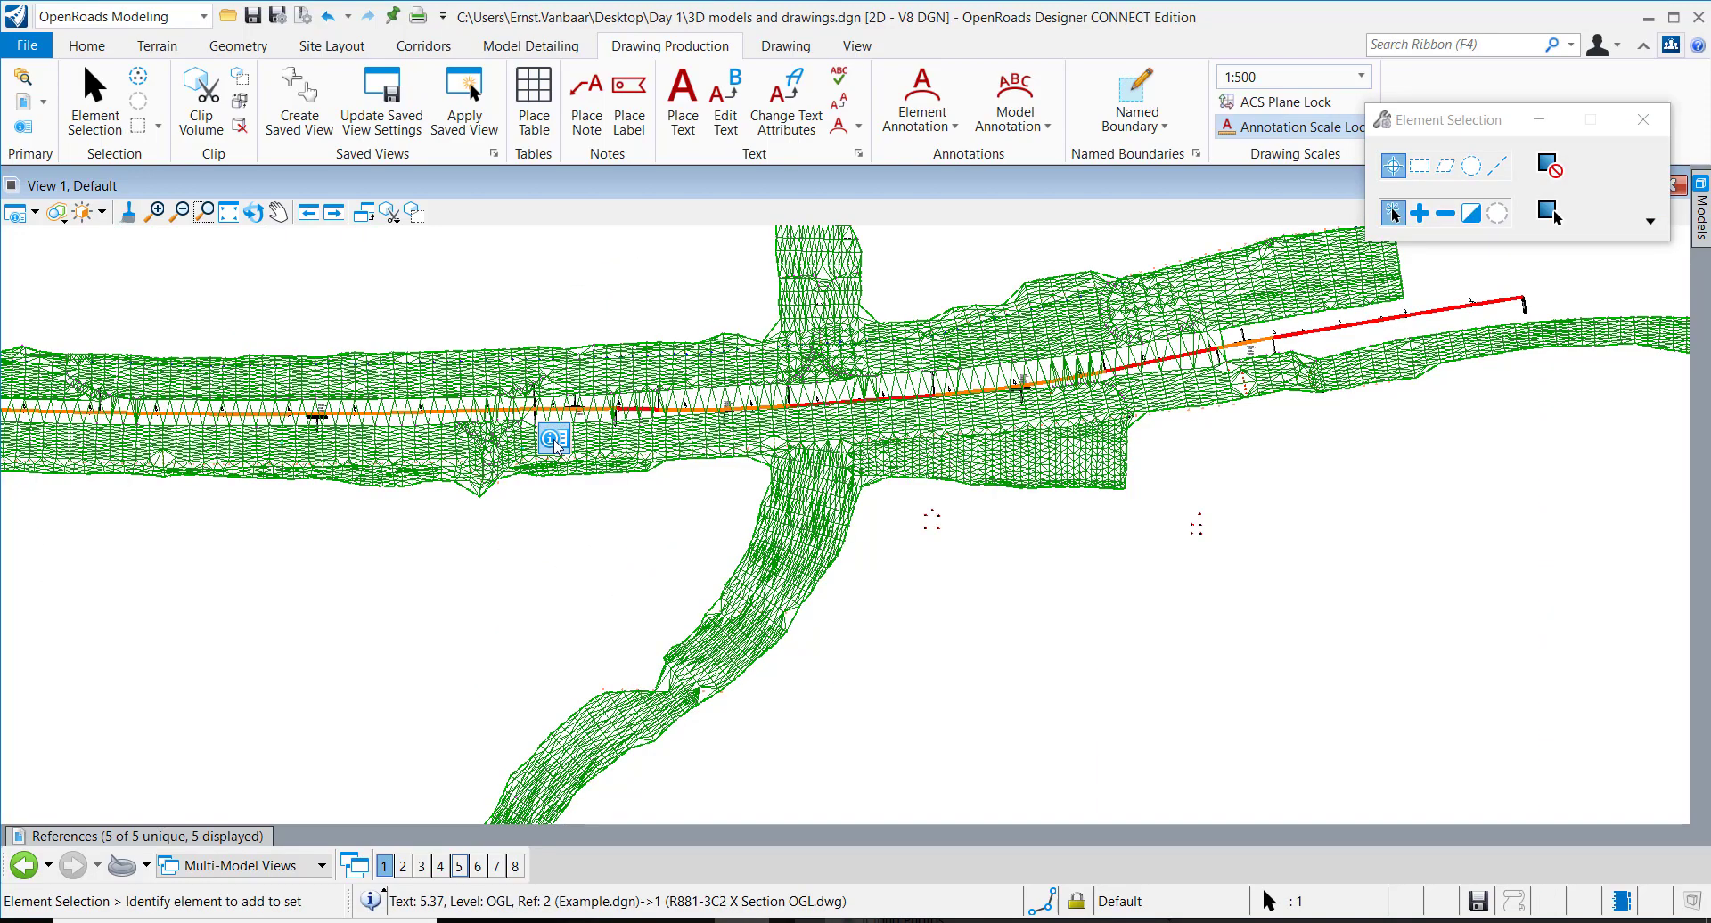
{"action": "scroll", "coordinate": [645, 443], "scroll_direction": "up", "scroll_amount": 5}
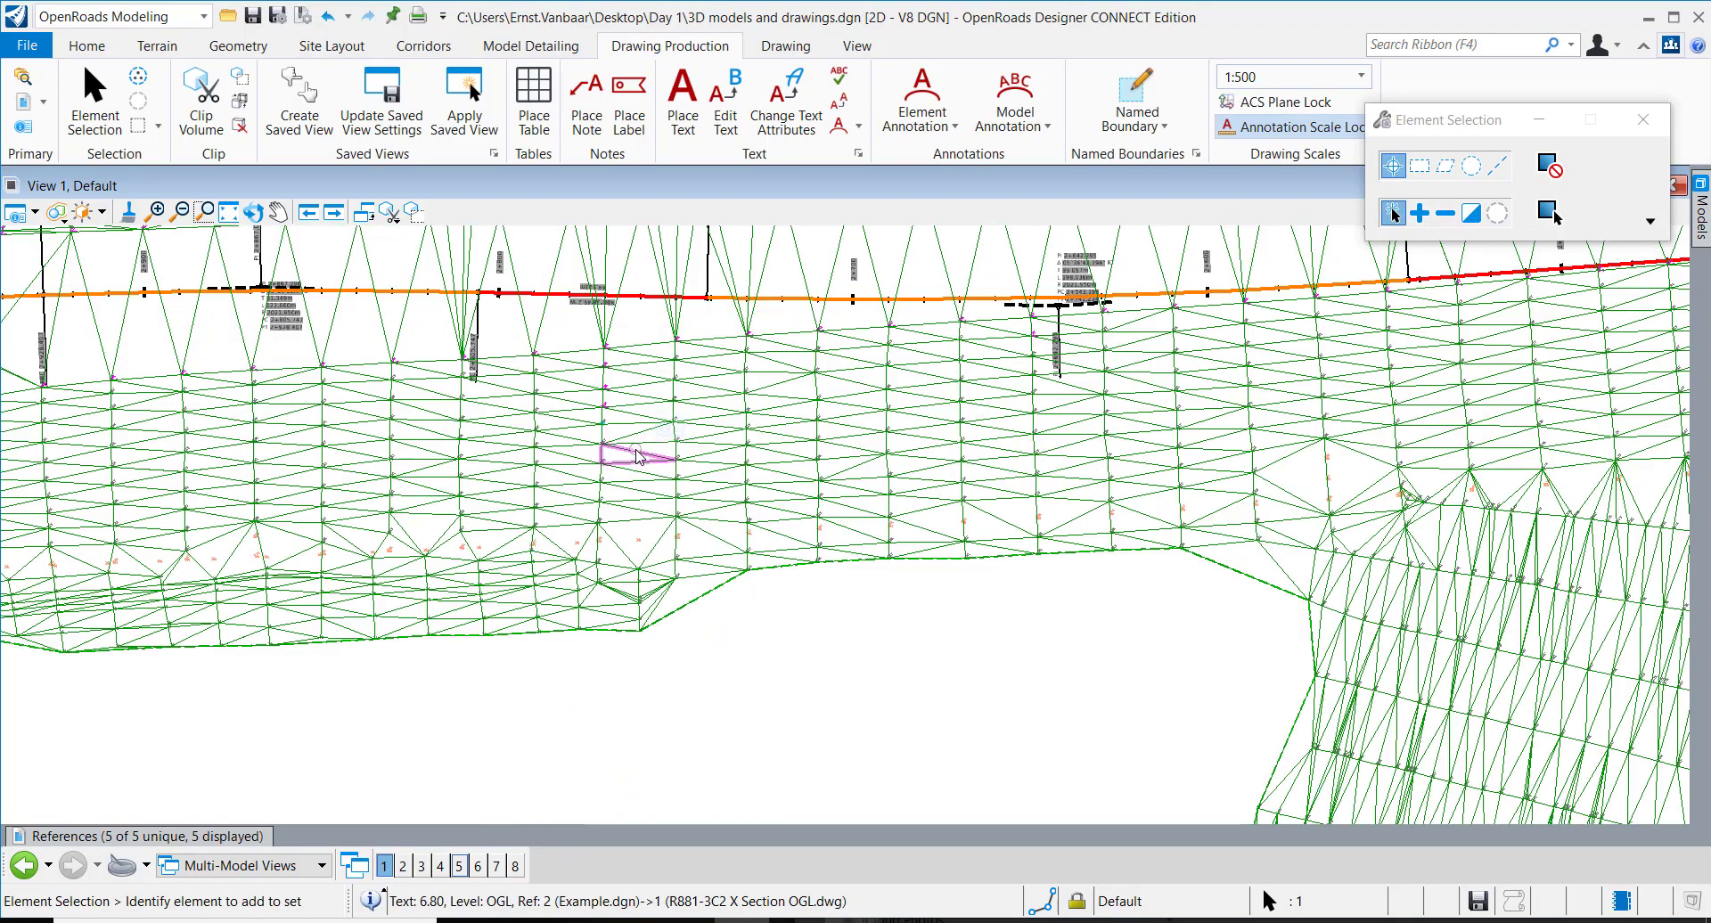
{"action": "mouse_move", "coordinate": [670, 450]}
{"action": "scroll", "coordinate": [670, 450], "scroll_direction": "down", "scroll_amount": 6}
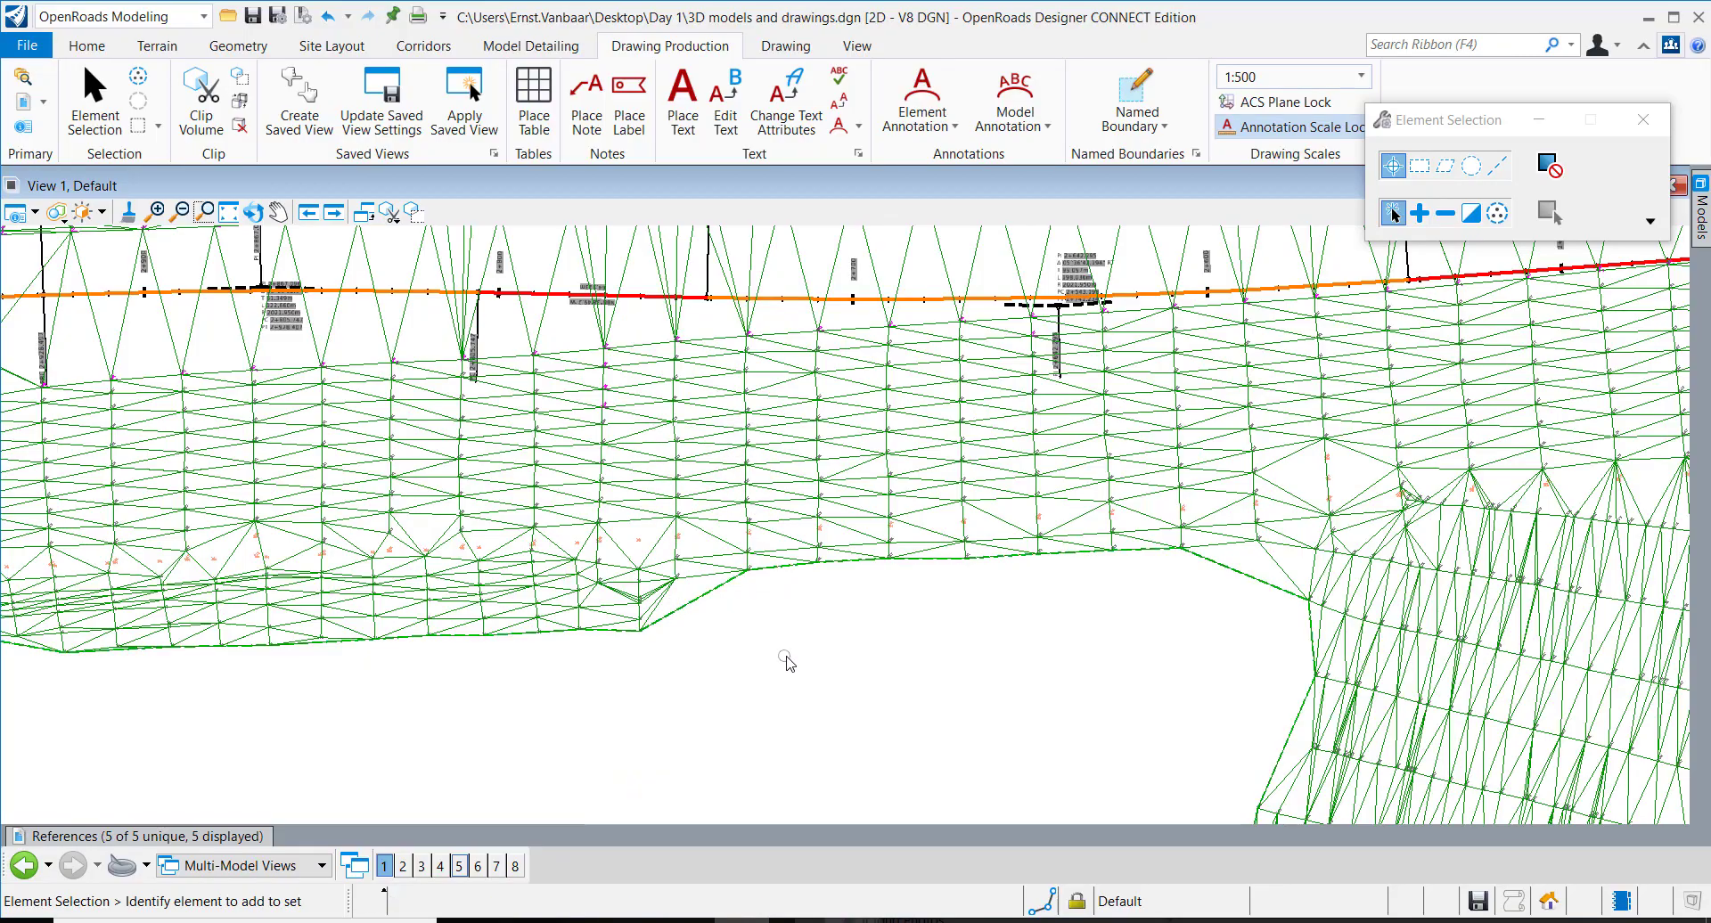
{"action": "scroll", "coordinate": [583, 585], "scroll_direction": "down", "scroll_amount": 5}
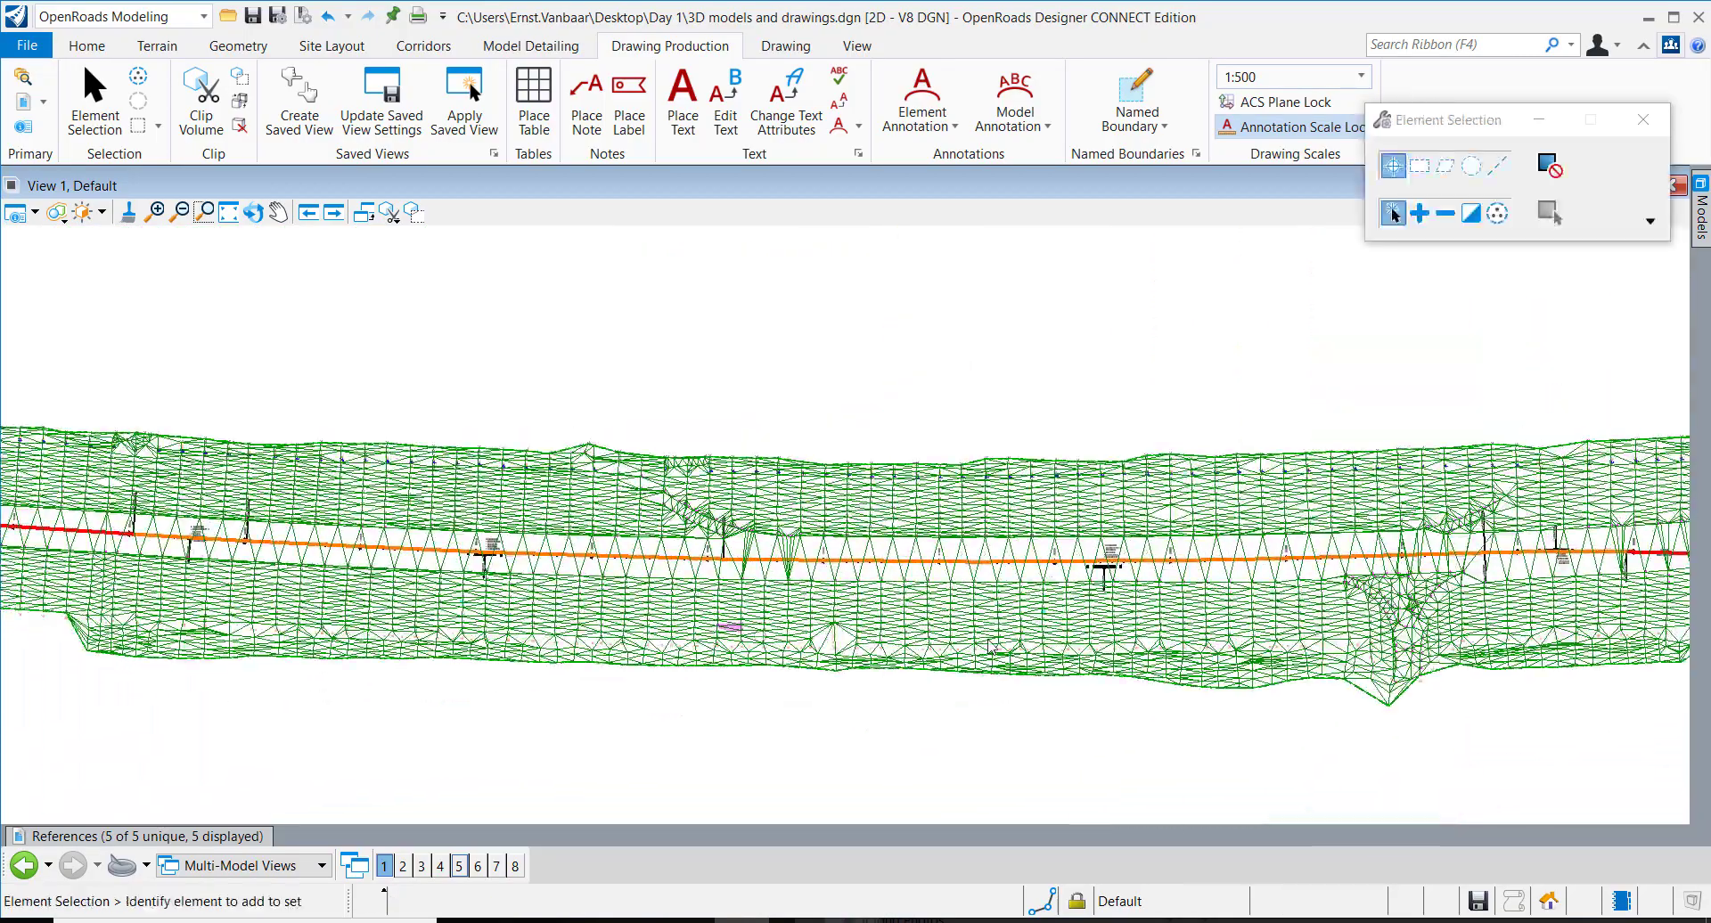
{"action": "scroll", "coordinate": [1390, 575], "scroll_direction": "up", "scroll_amount": 5}
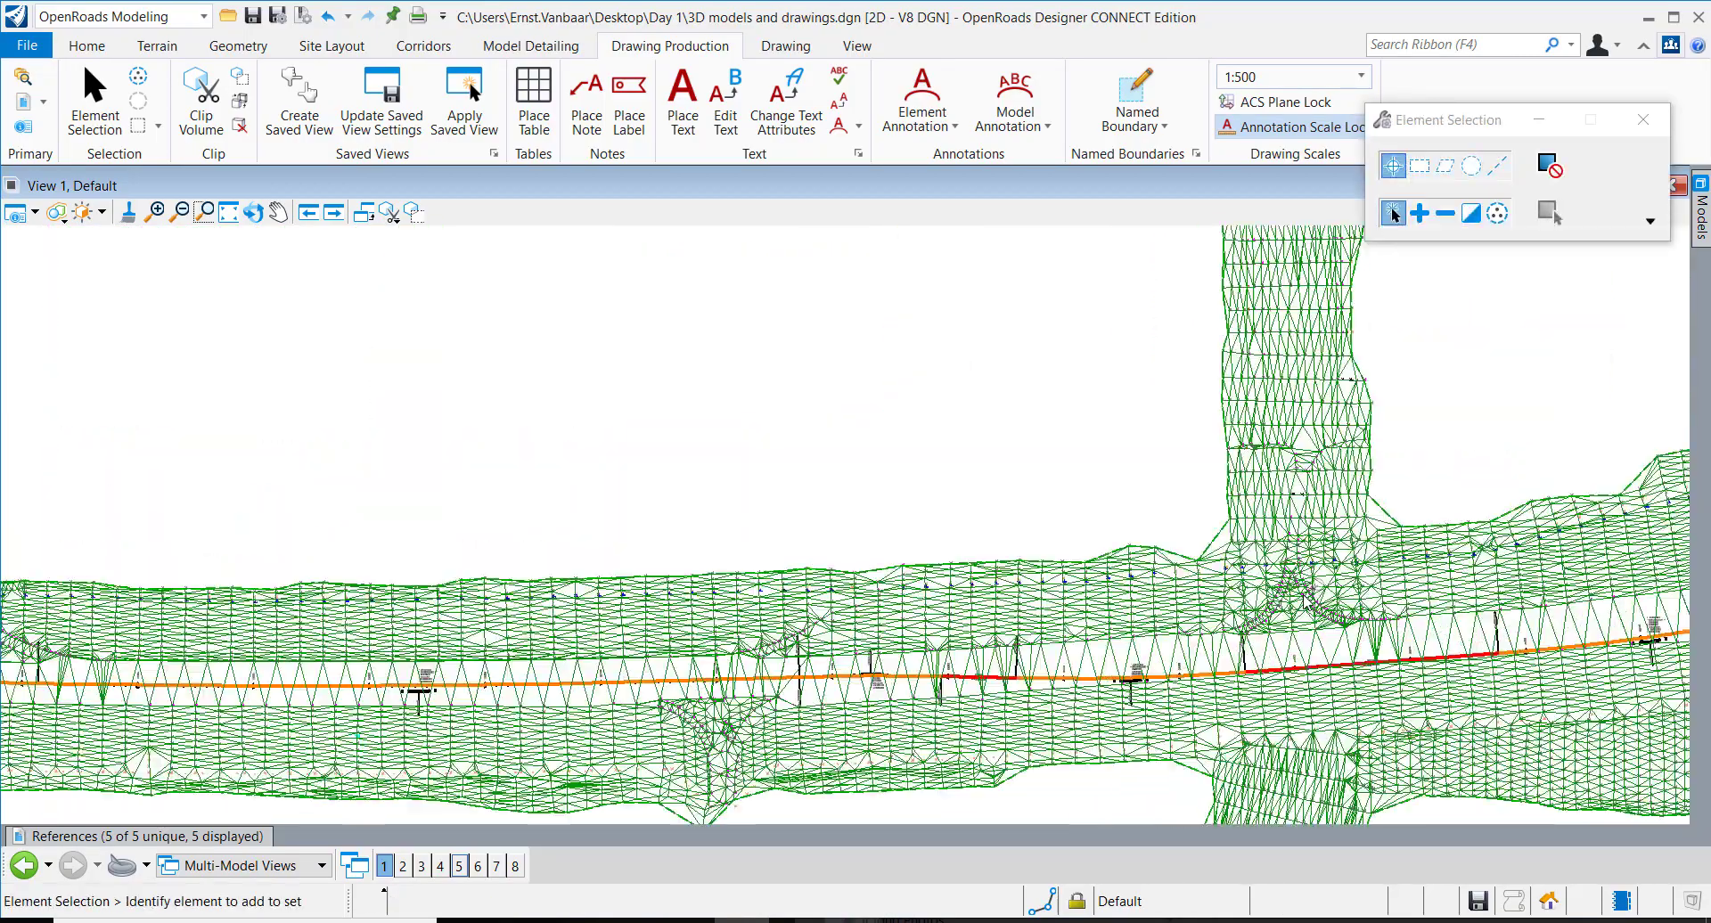
{"action": "scroll", "coordinate": [1176, 638], "scroll_direction": "down", "scroll_amount": 2}
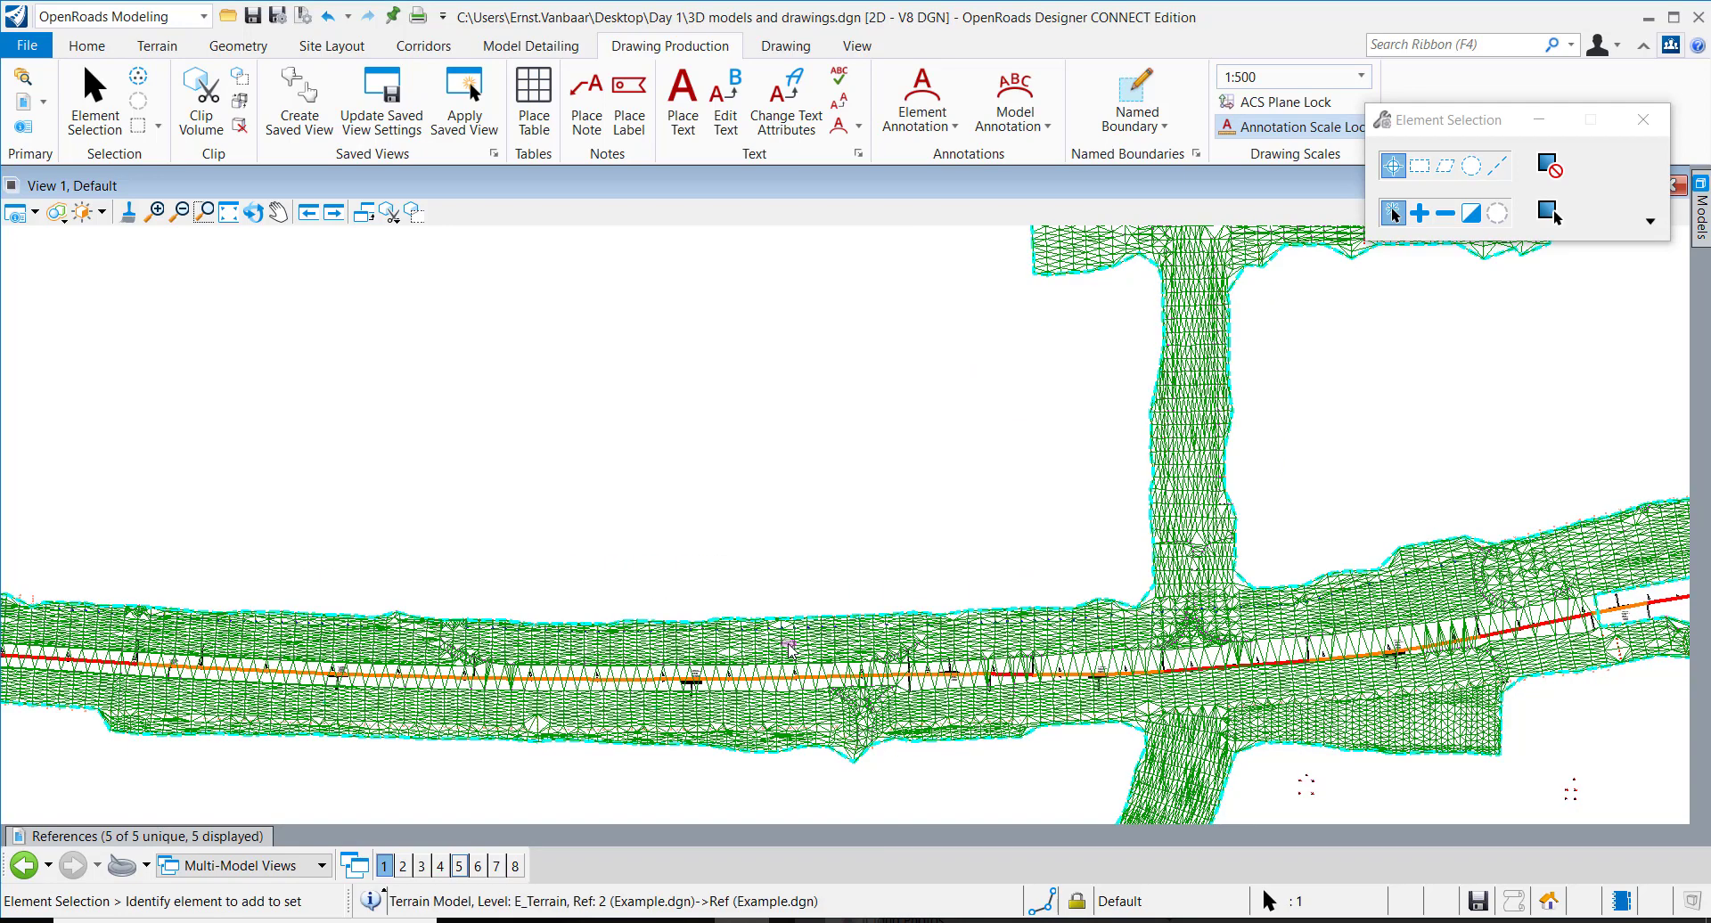
{"action": "mouse_move", "coordinate": [847, 644]}
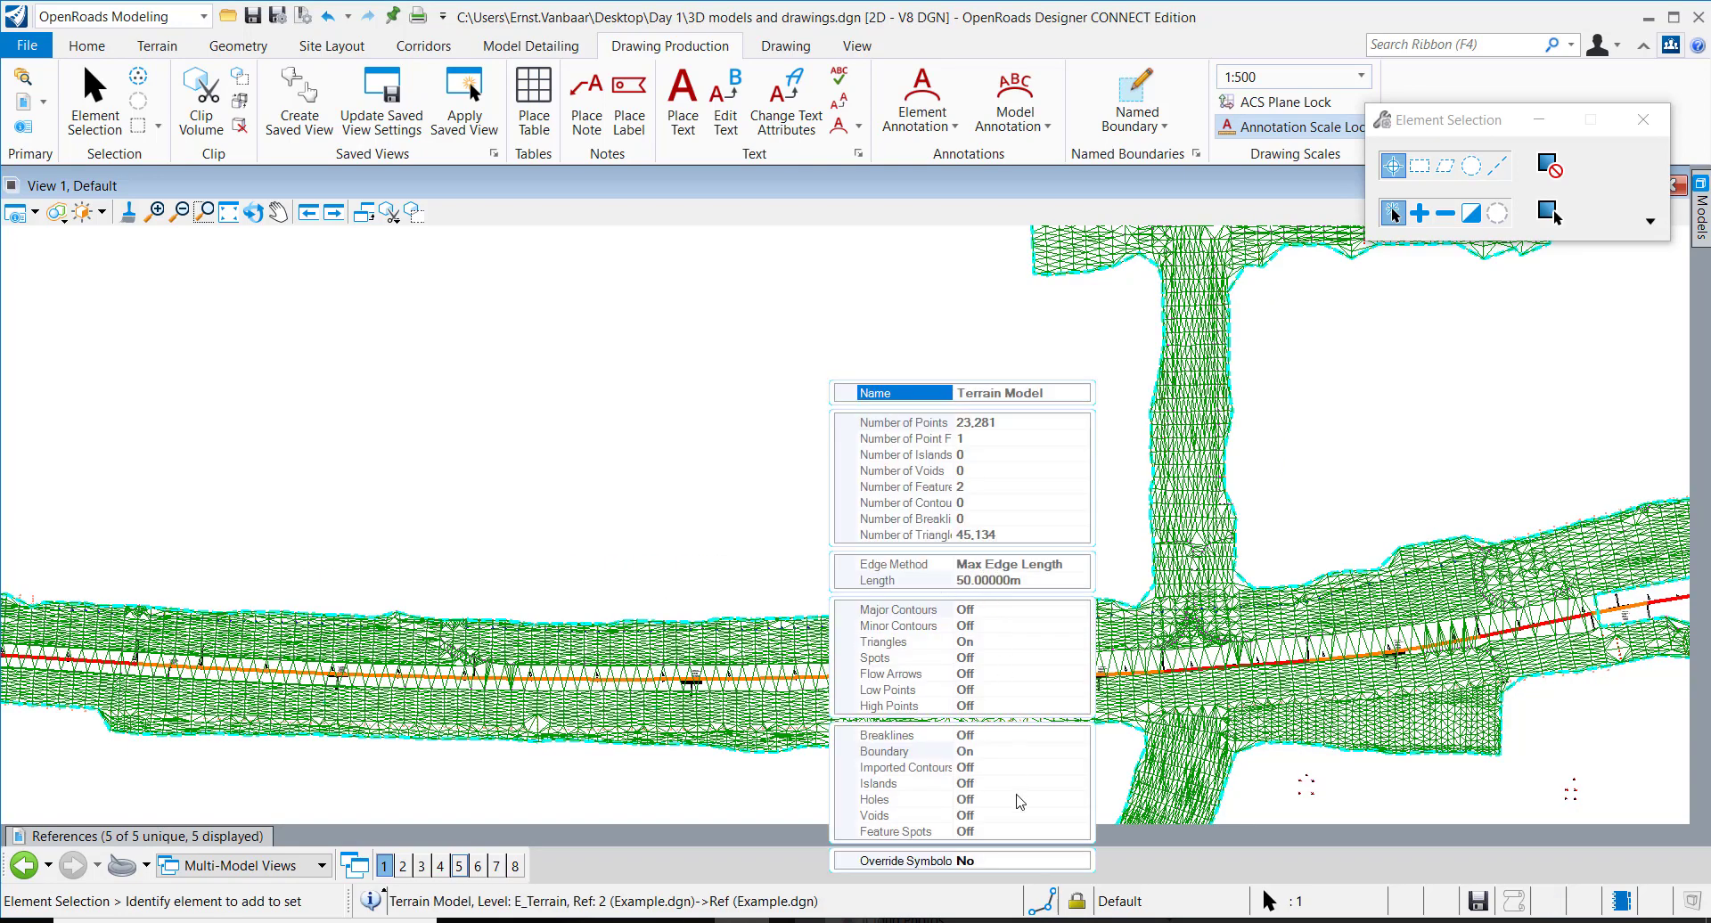
{"action": "left_click", "coordinate": [1007, 863]}
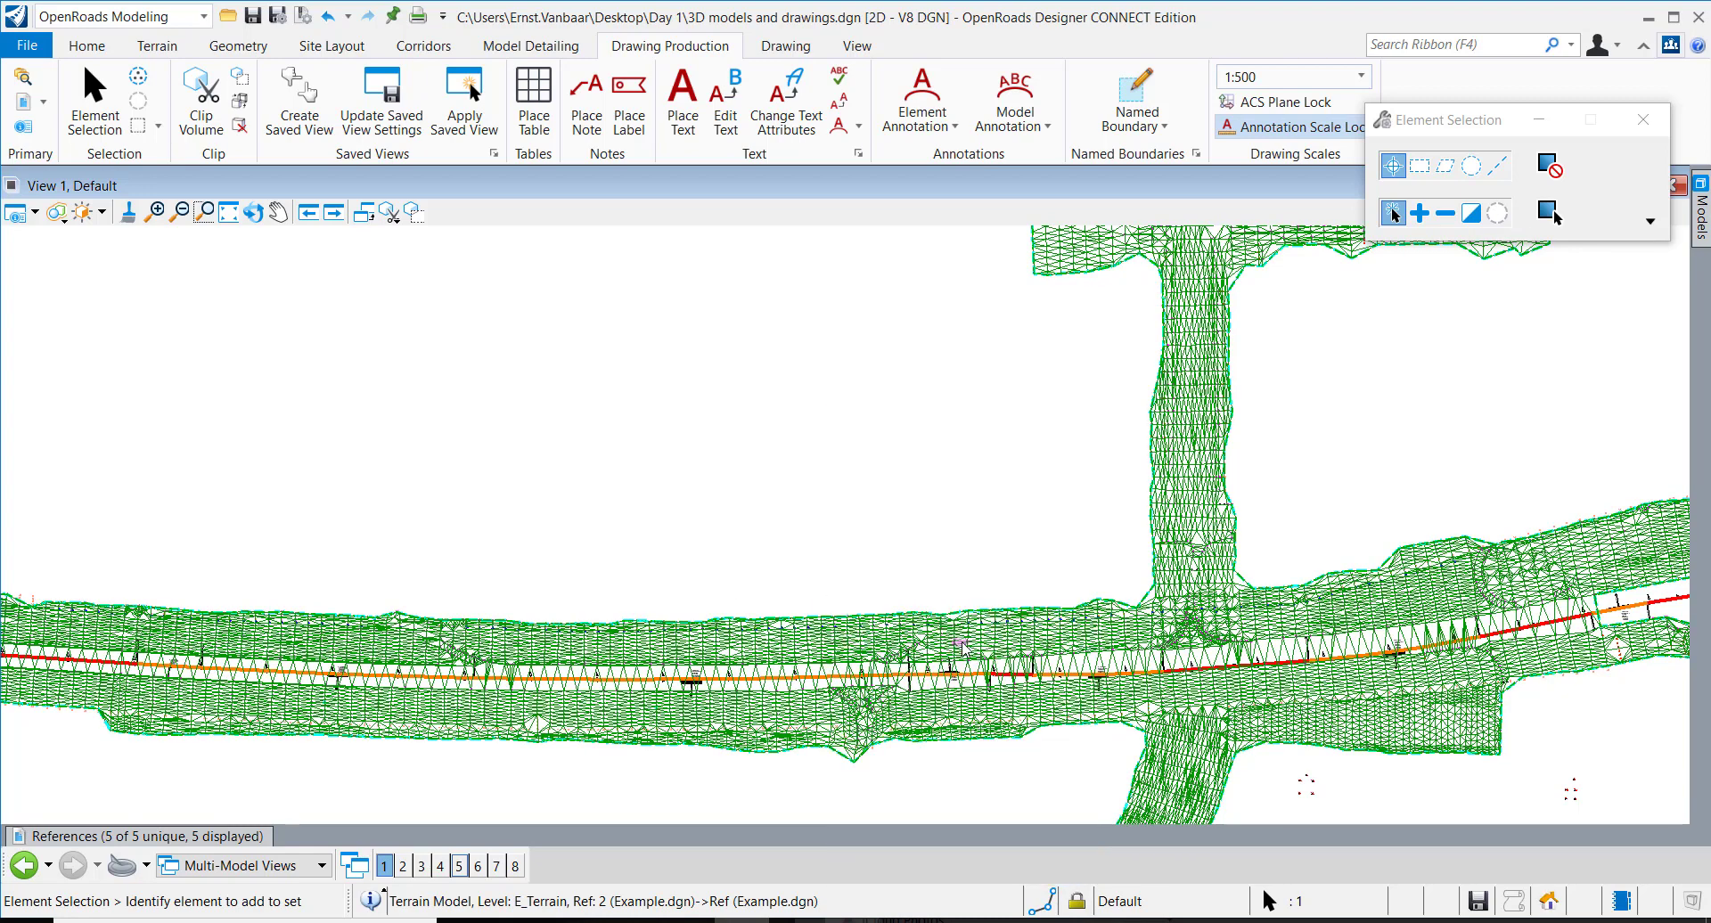
{"action": "mouse_move", "coordinate": [1152, 556]}
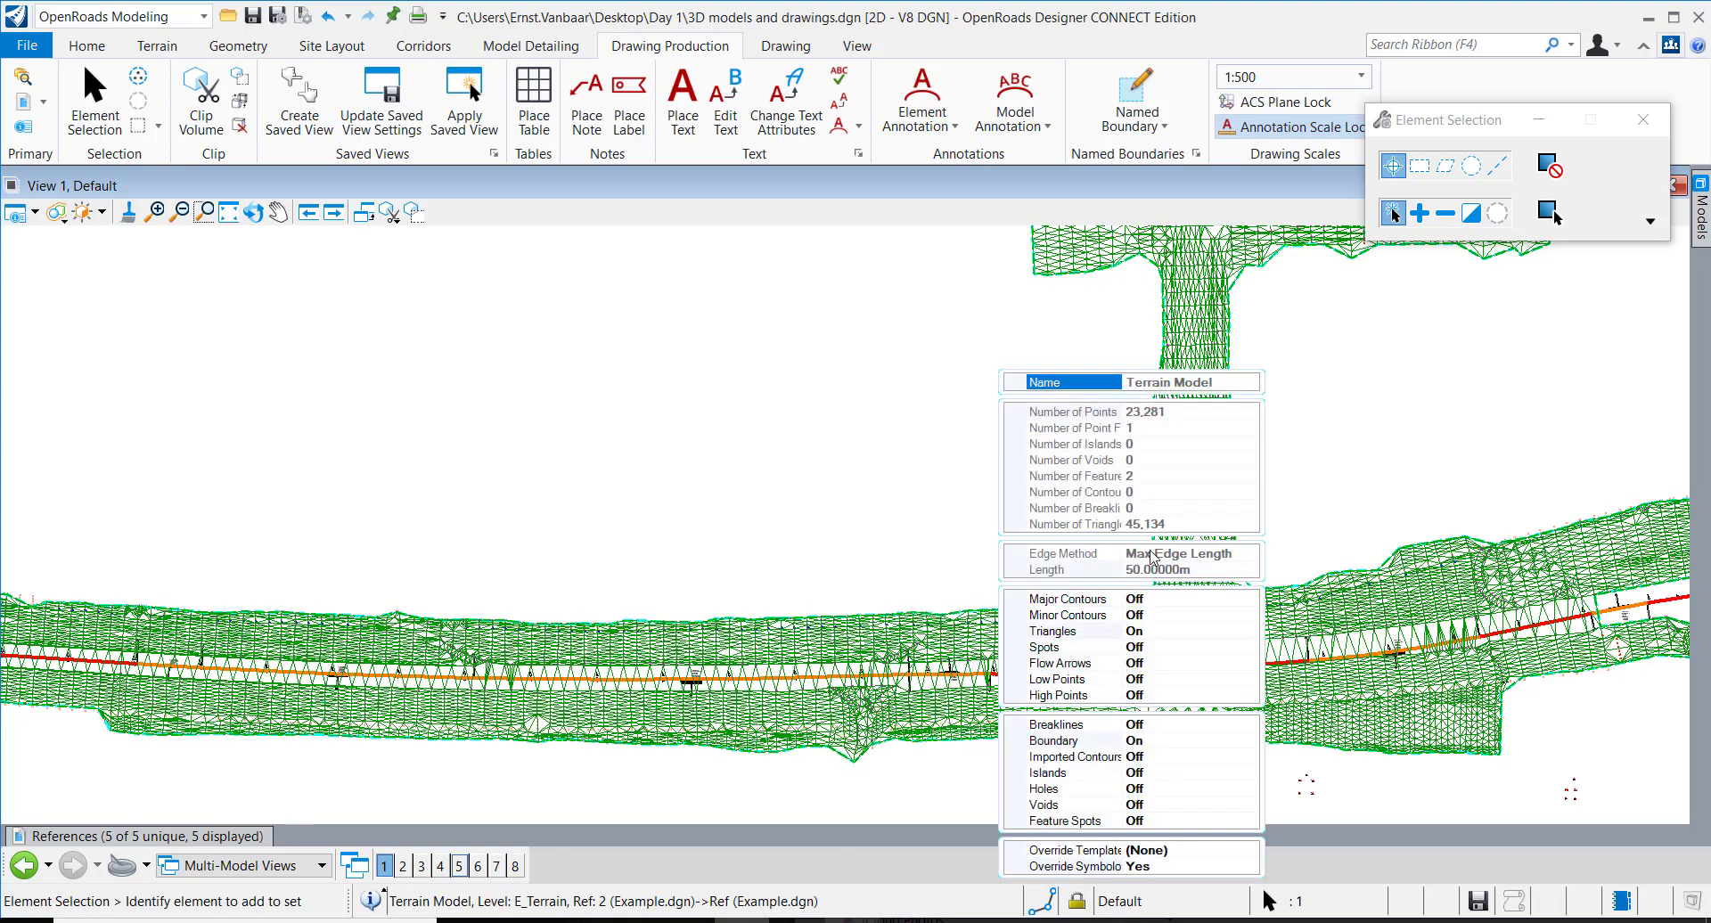
{"action": "left_click", "coordinate": [1190, 632]}
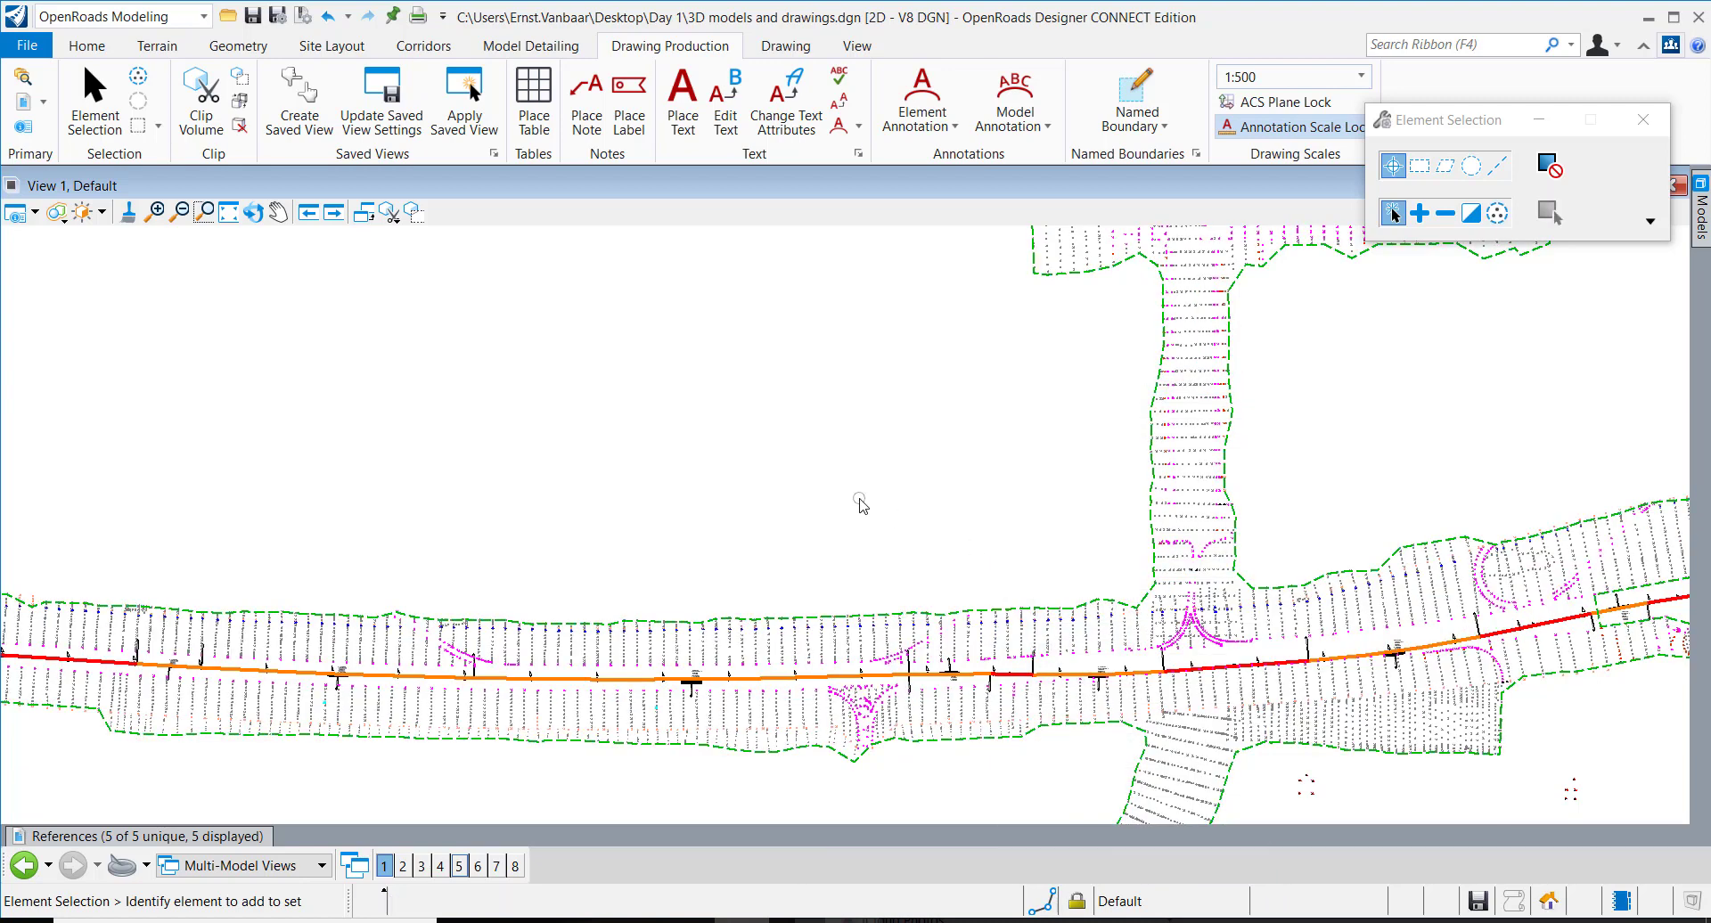
Step: Open the profile model of the CL1 alignment in View 6
{"action": "scroll", "coordinate": [861, 503], "scroll_direction": "down", "scroll_amount": 5}
{"action": "scroll", "coordinate": [513, 559], "scroll_direction": "up", "scroll_amount": 5}
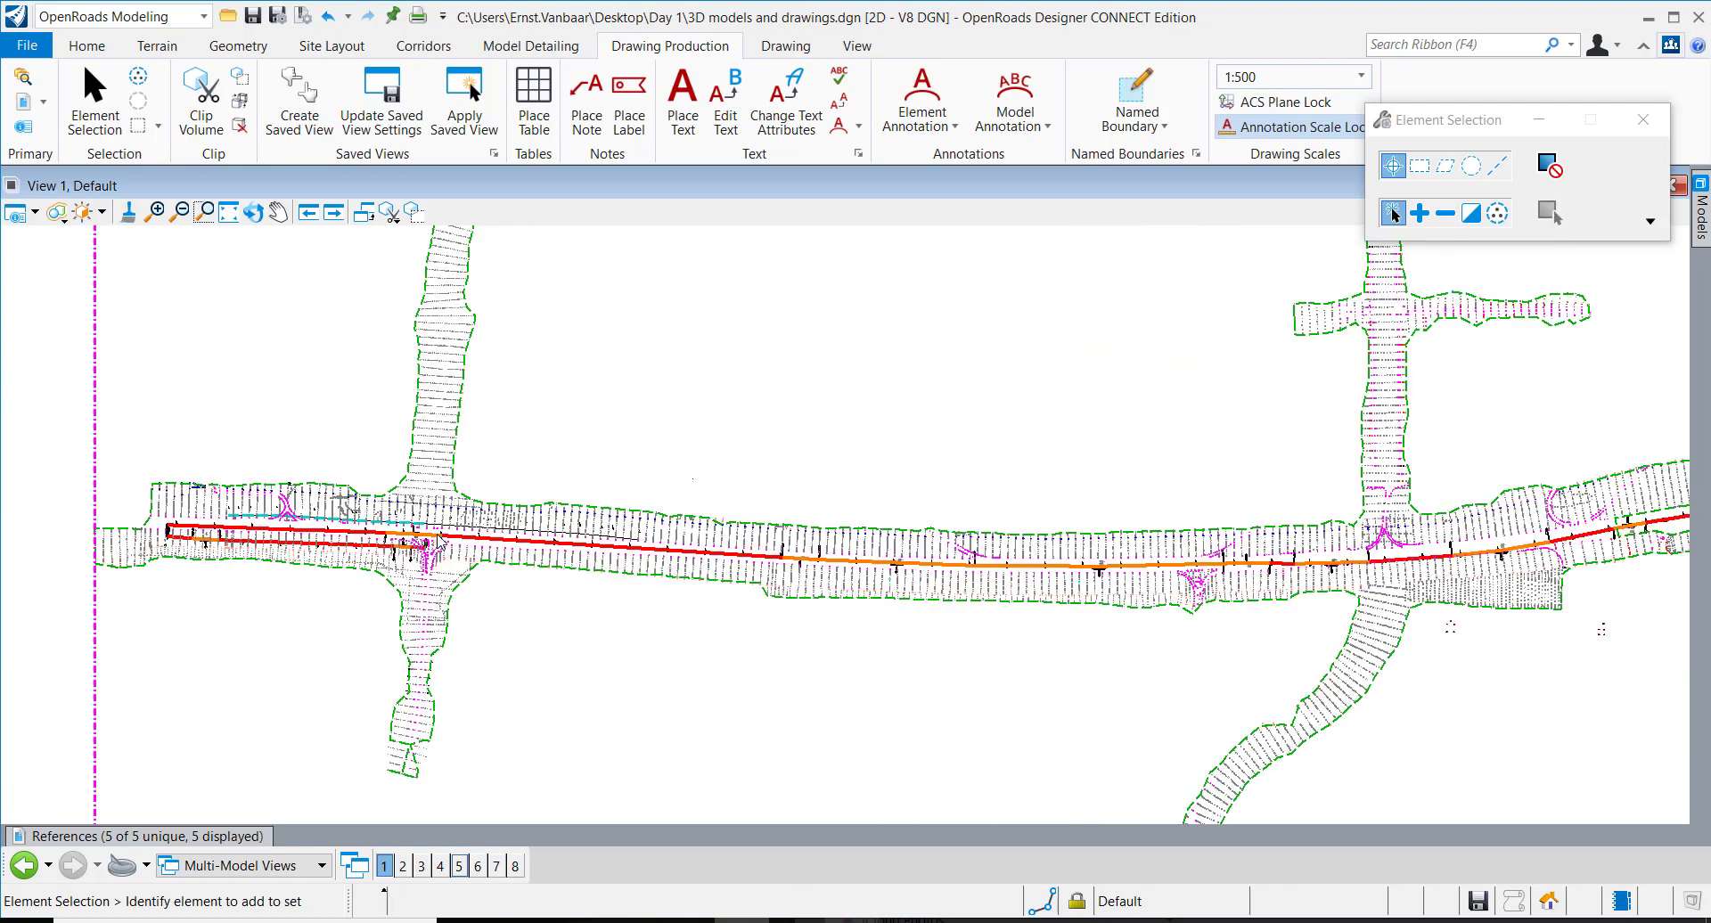
{"action": "mouse_move", "coordinate": [523, 491]}
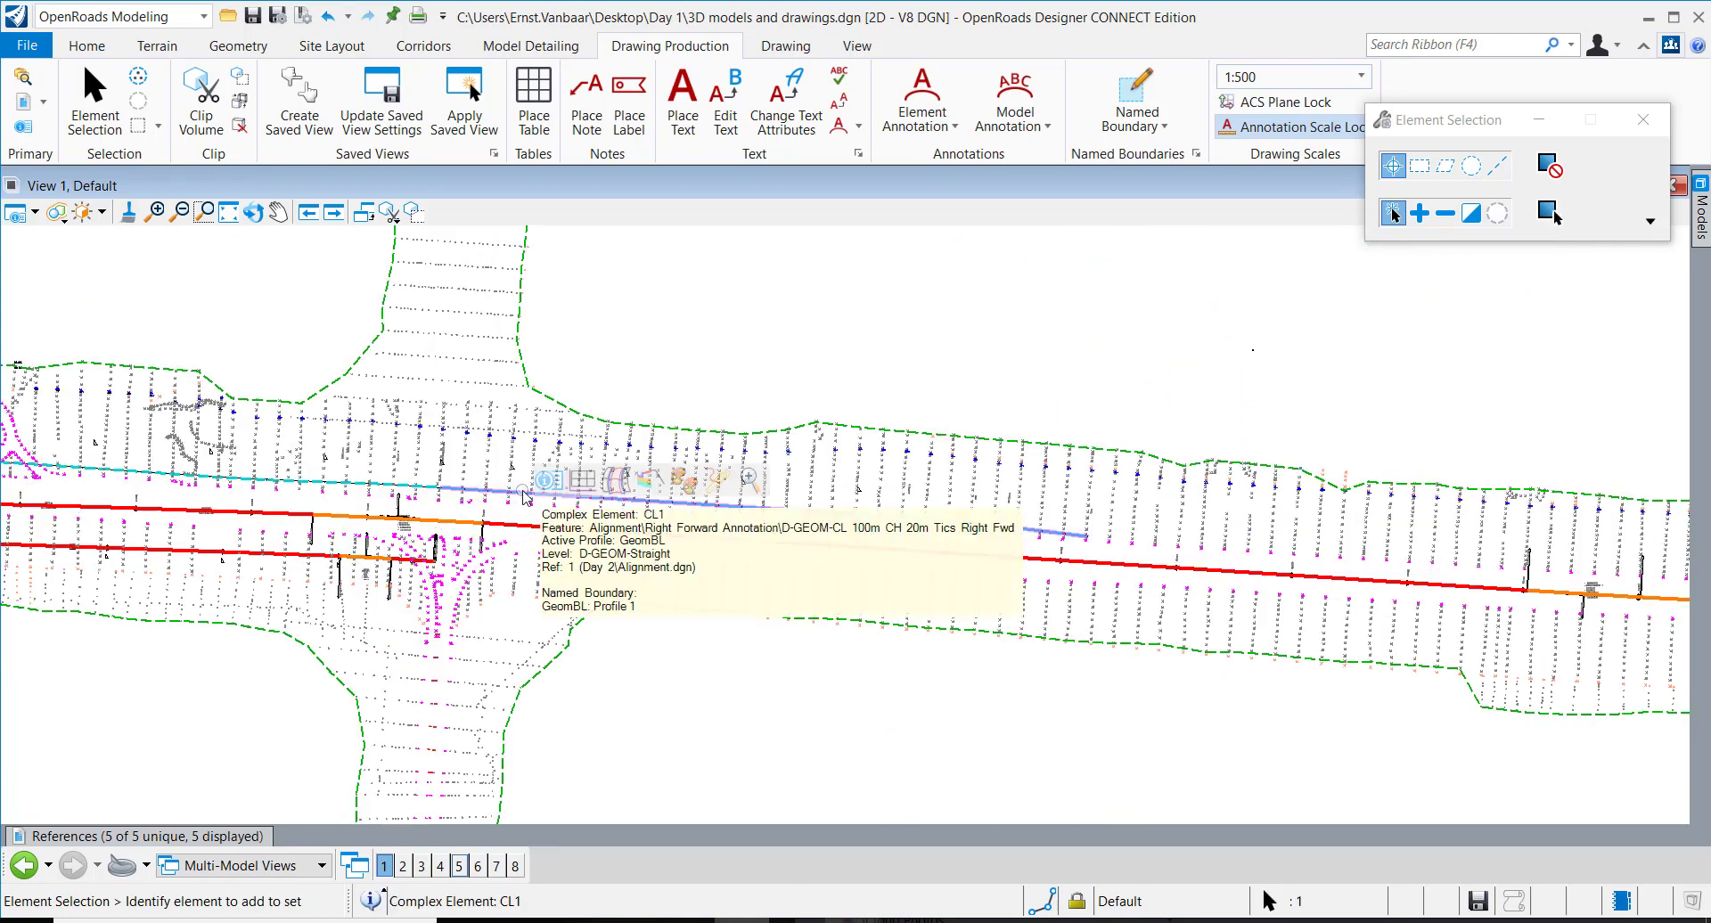
{"action": "left_click", "coordinate": [583, 482]}
{"action": "left_click", "coordinate": [477, 865]}
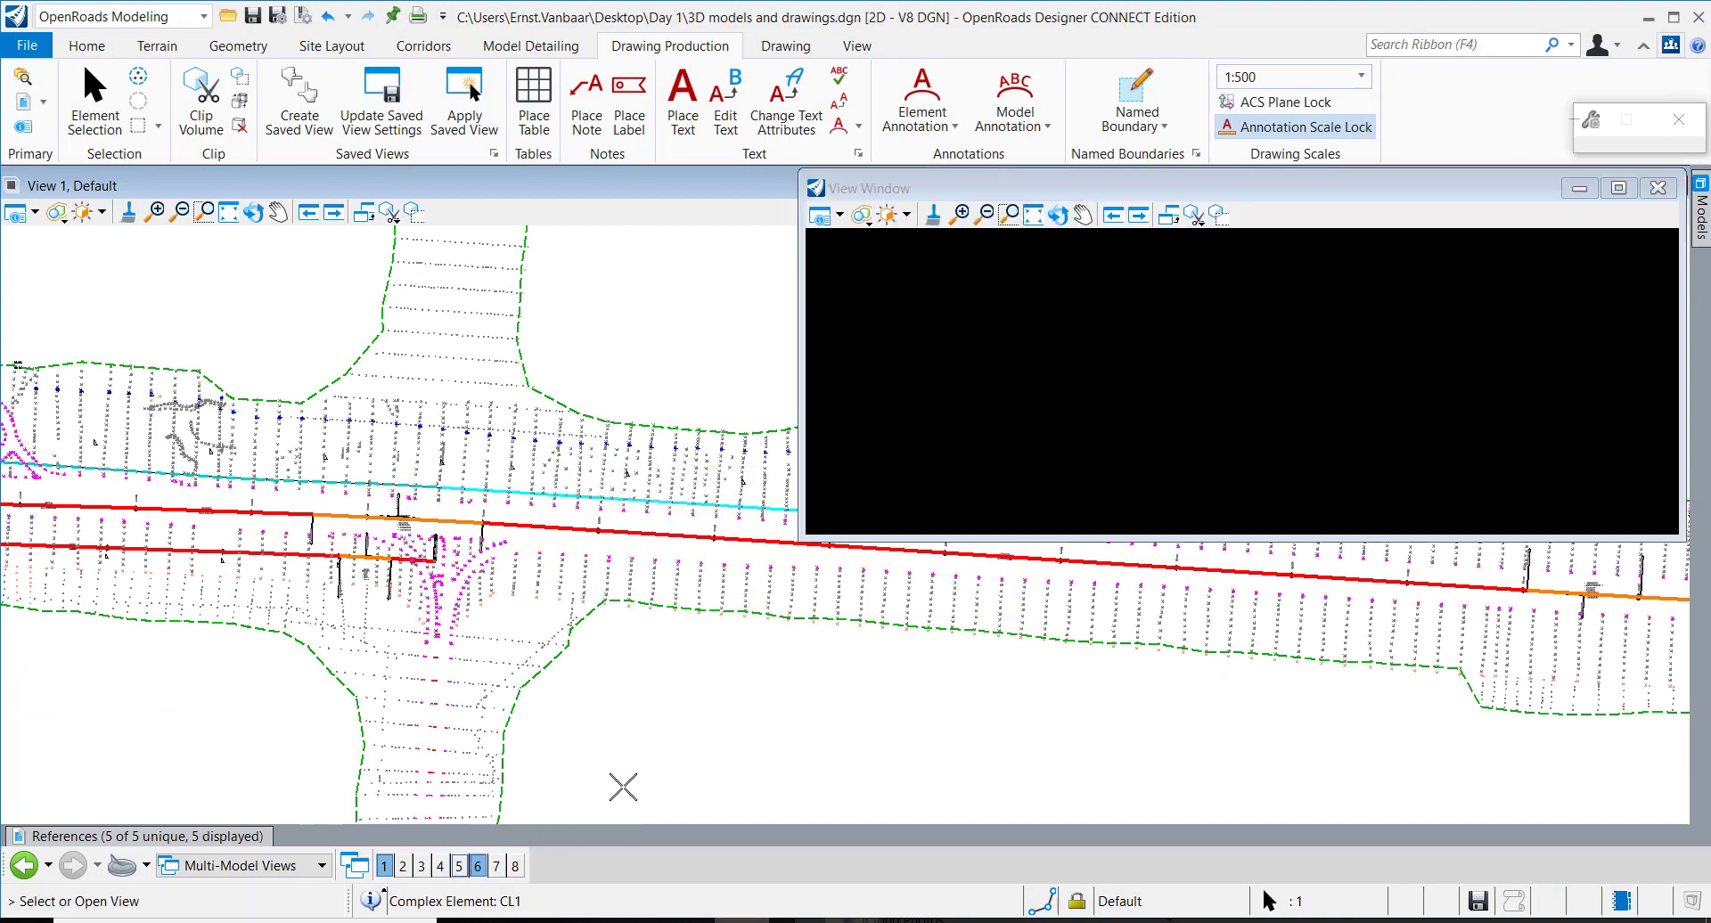
{"action": "left_click", "coordinate": [1108, 439]}
{"action": "scroll", "coordinate": [1086, 380], "scroll_direction": "up", "scroll_amount": 5}
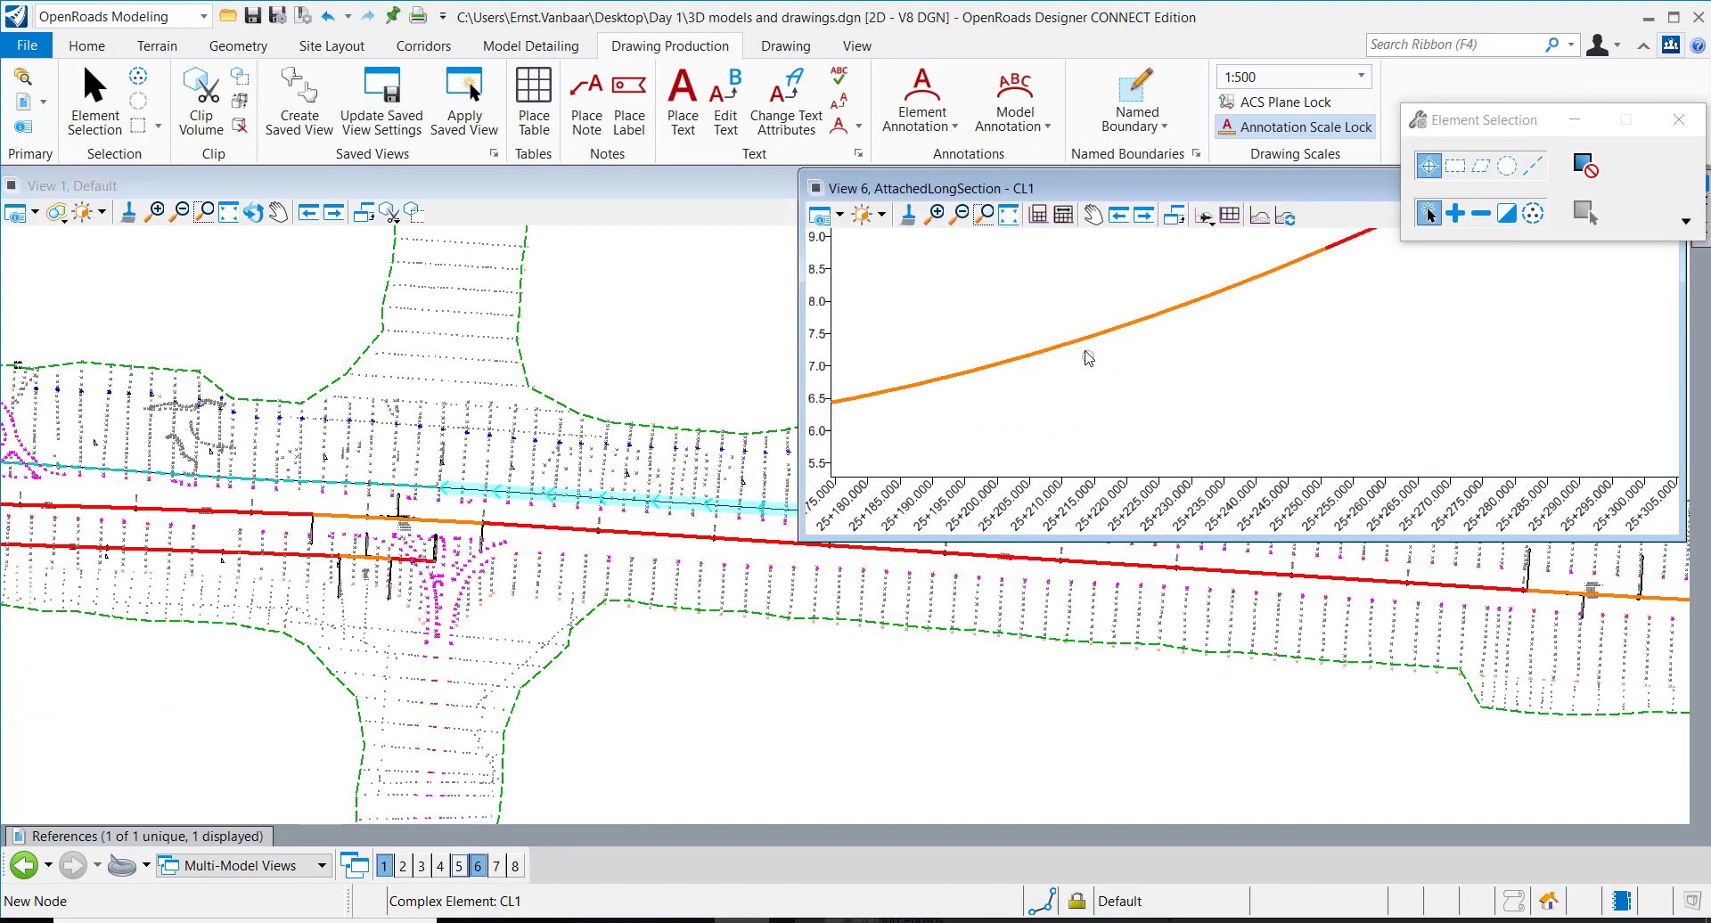
{"action": "scroll", "coordinate": [1087, 383], "scroll_direction": "down", "scroll_amount": 6}
Step: Place a civil profile named boundary along CL1 starting at 25+097.884, using the A1_PROFILE PROFILE seed and a 1:1000 detail scale
{"action": "left_click", "coordinate": [1146, 93]}
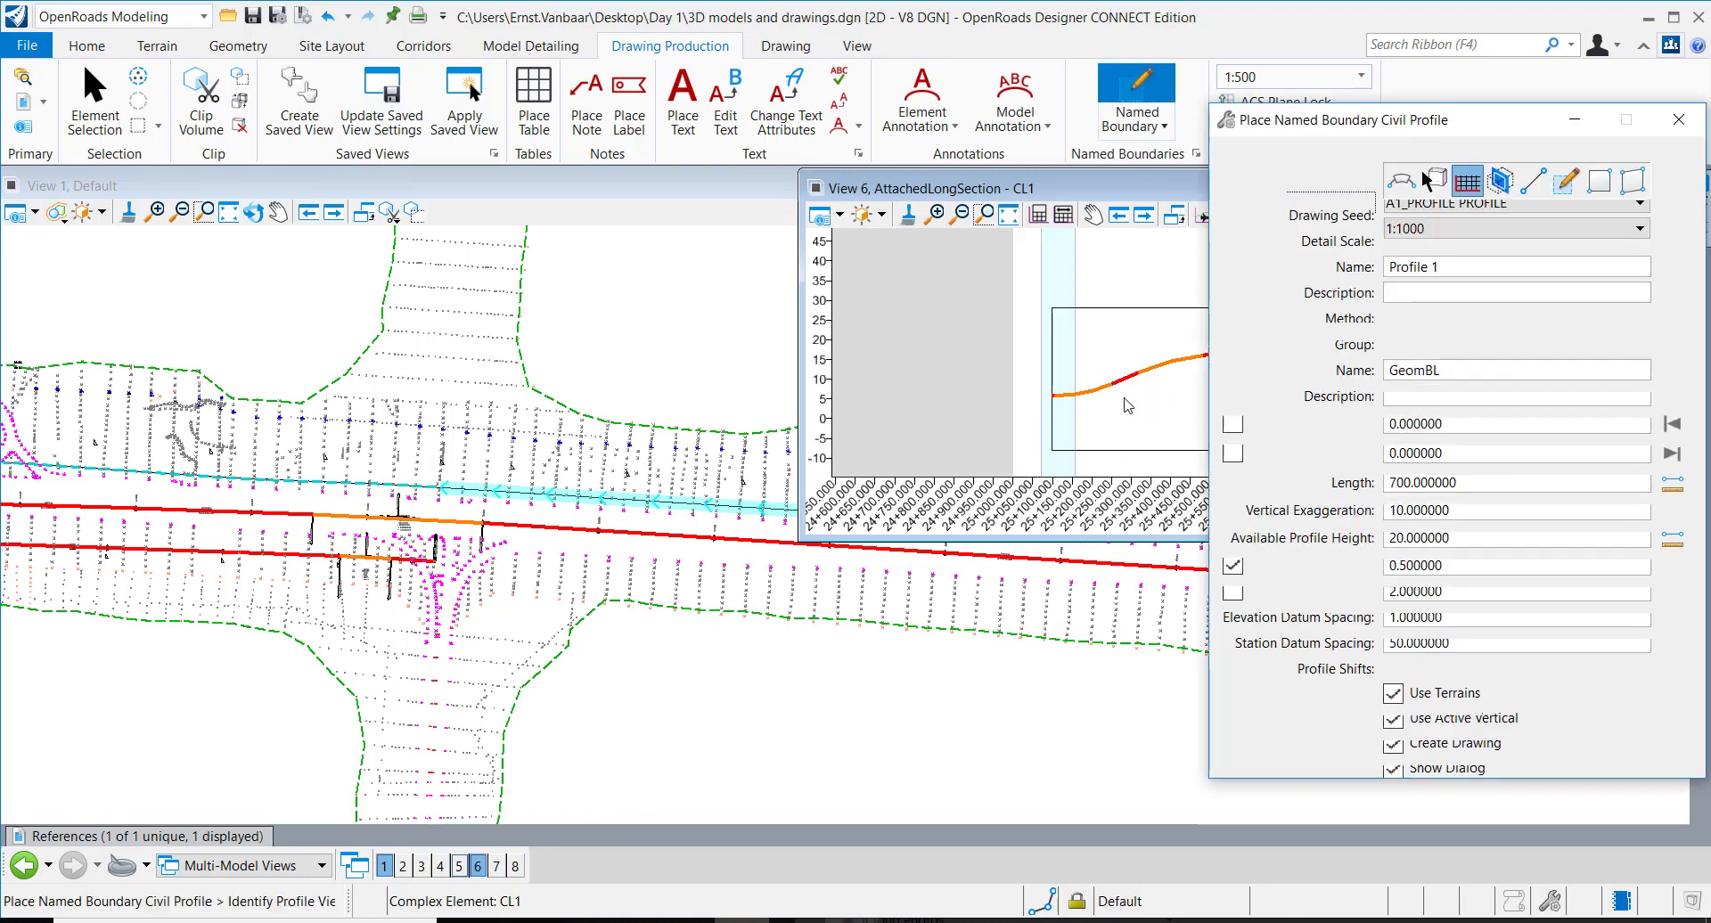
{"action": "left_click", "coordinate": [1052, 415]}
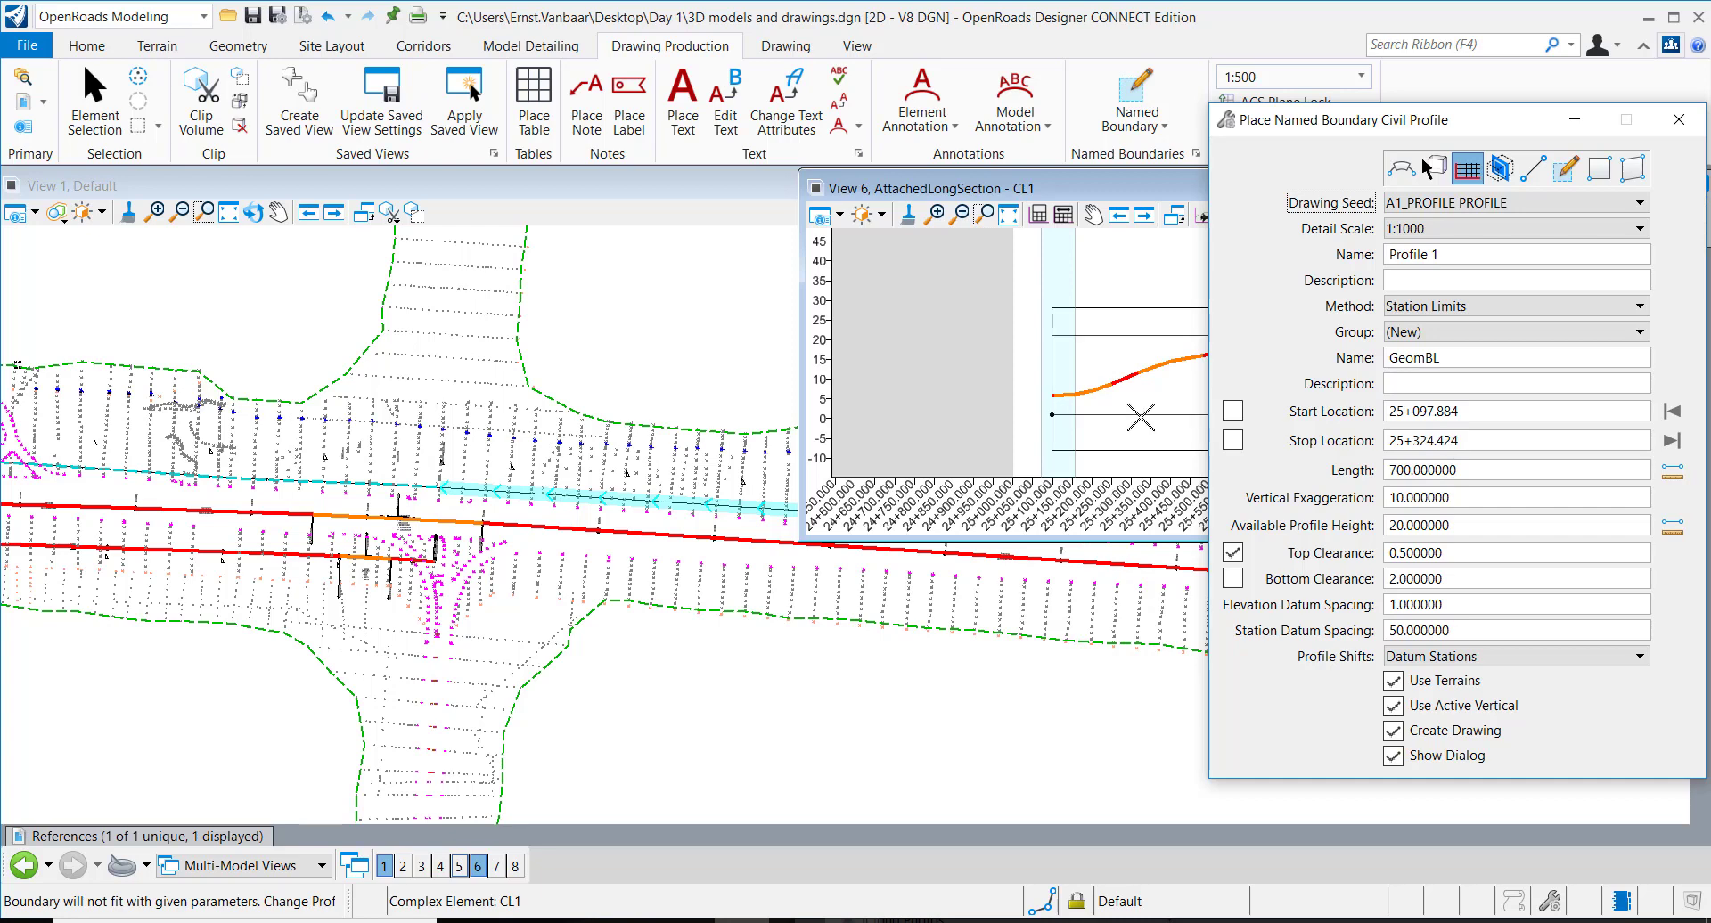
{"action": "left_click", "coordinate": [1141, 416]}
{"action": "left_click", "coordinate": [1118, 411]}
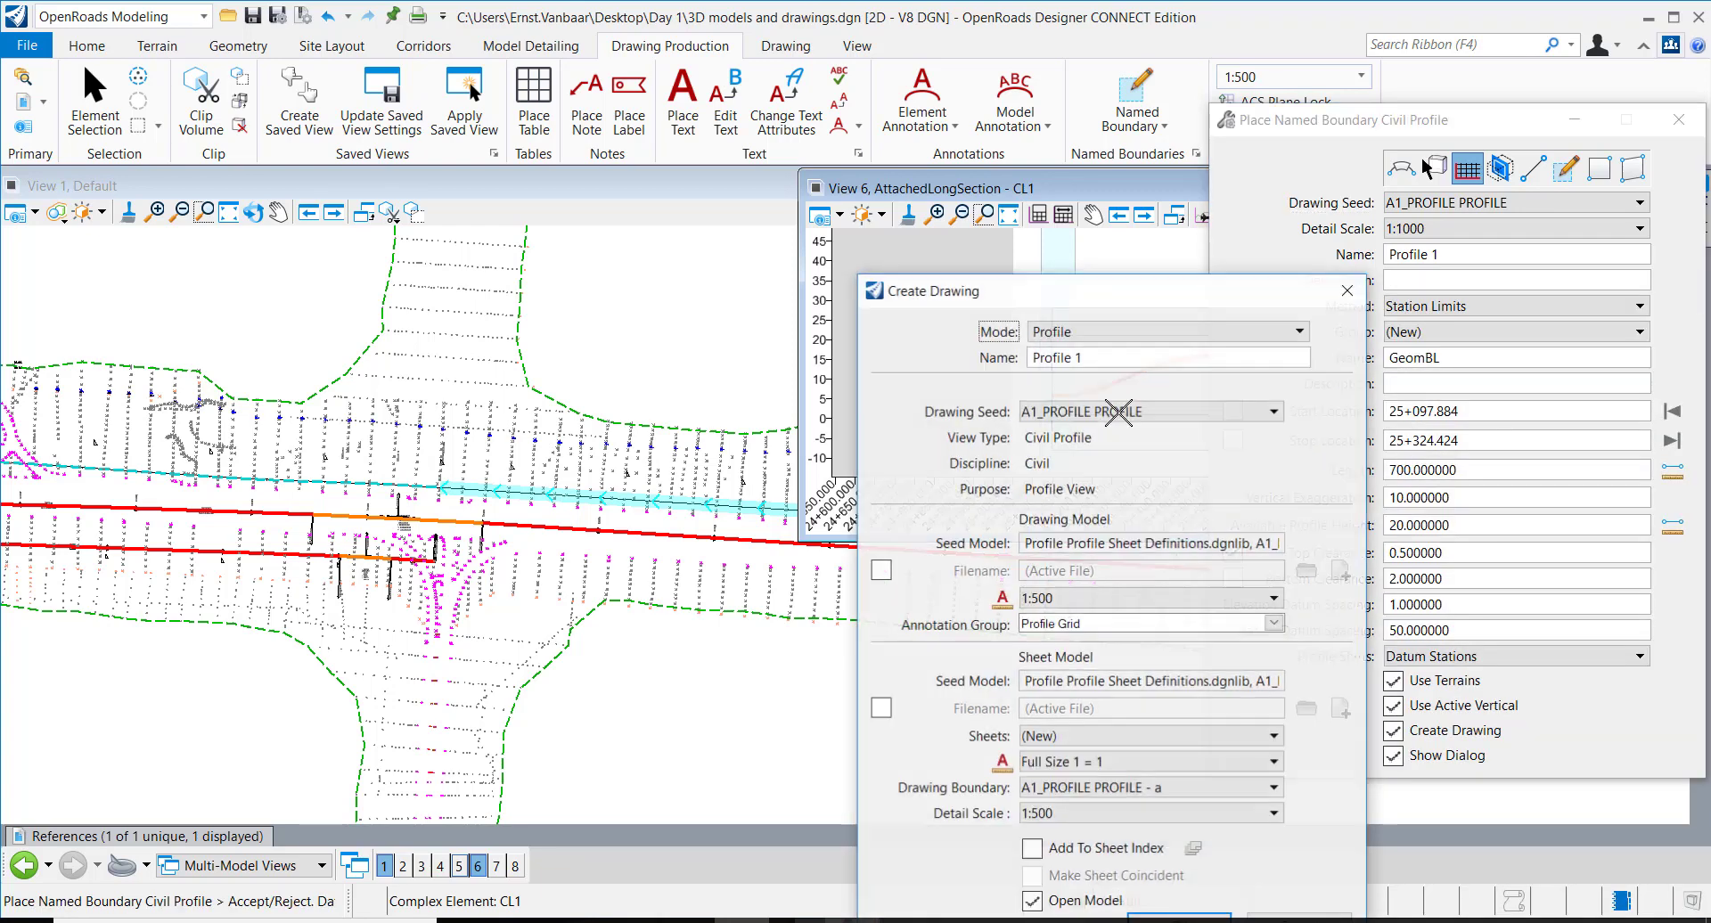
Step: Set the drawing model's annotation scale and the sheet's detail scale to 1:1000 for the Profile 1 drawing
{"action": "left_click", "coordinate": [1273, 598]}
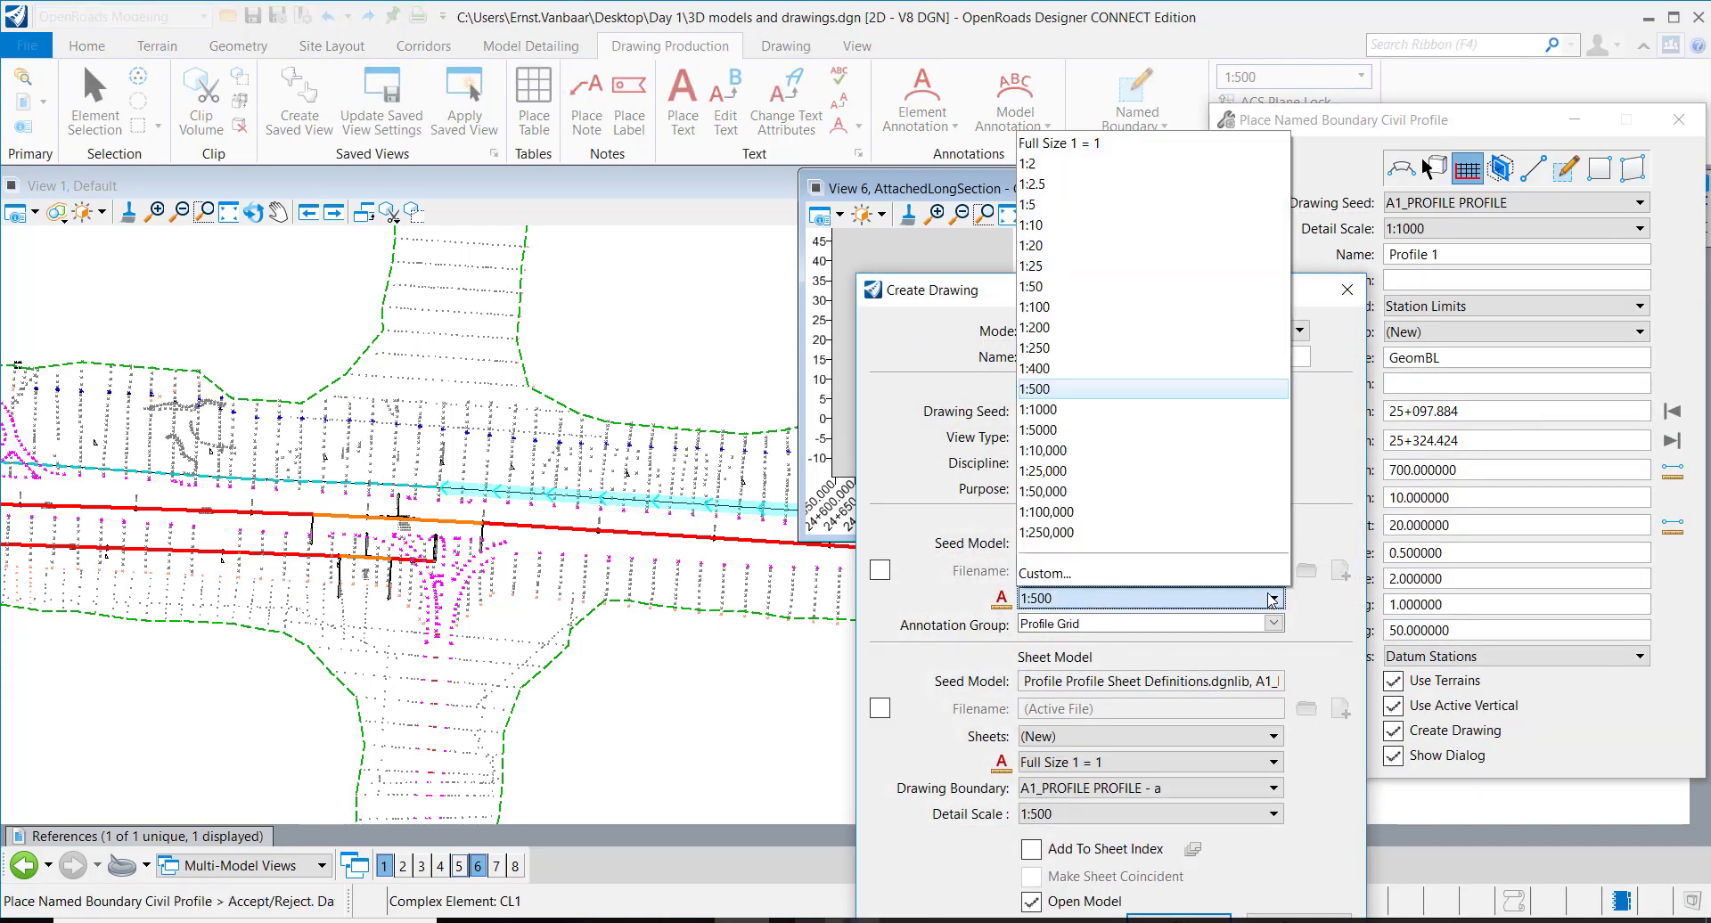
{"action": "left_click", "coordinate": [1082, 411]}
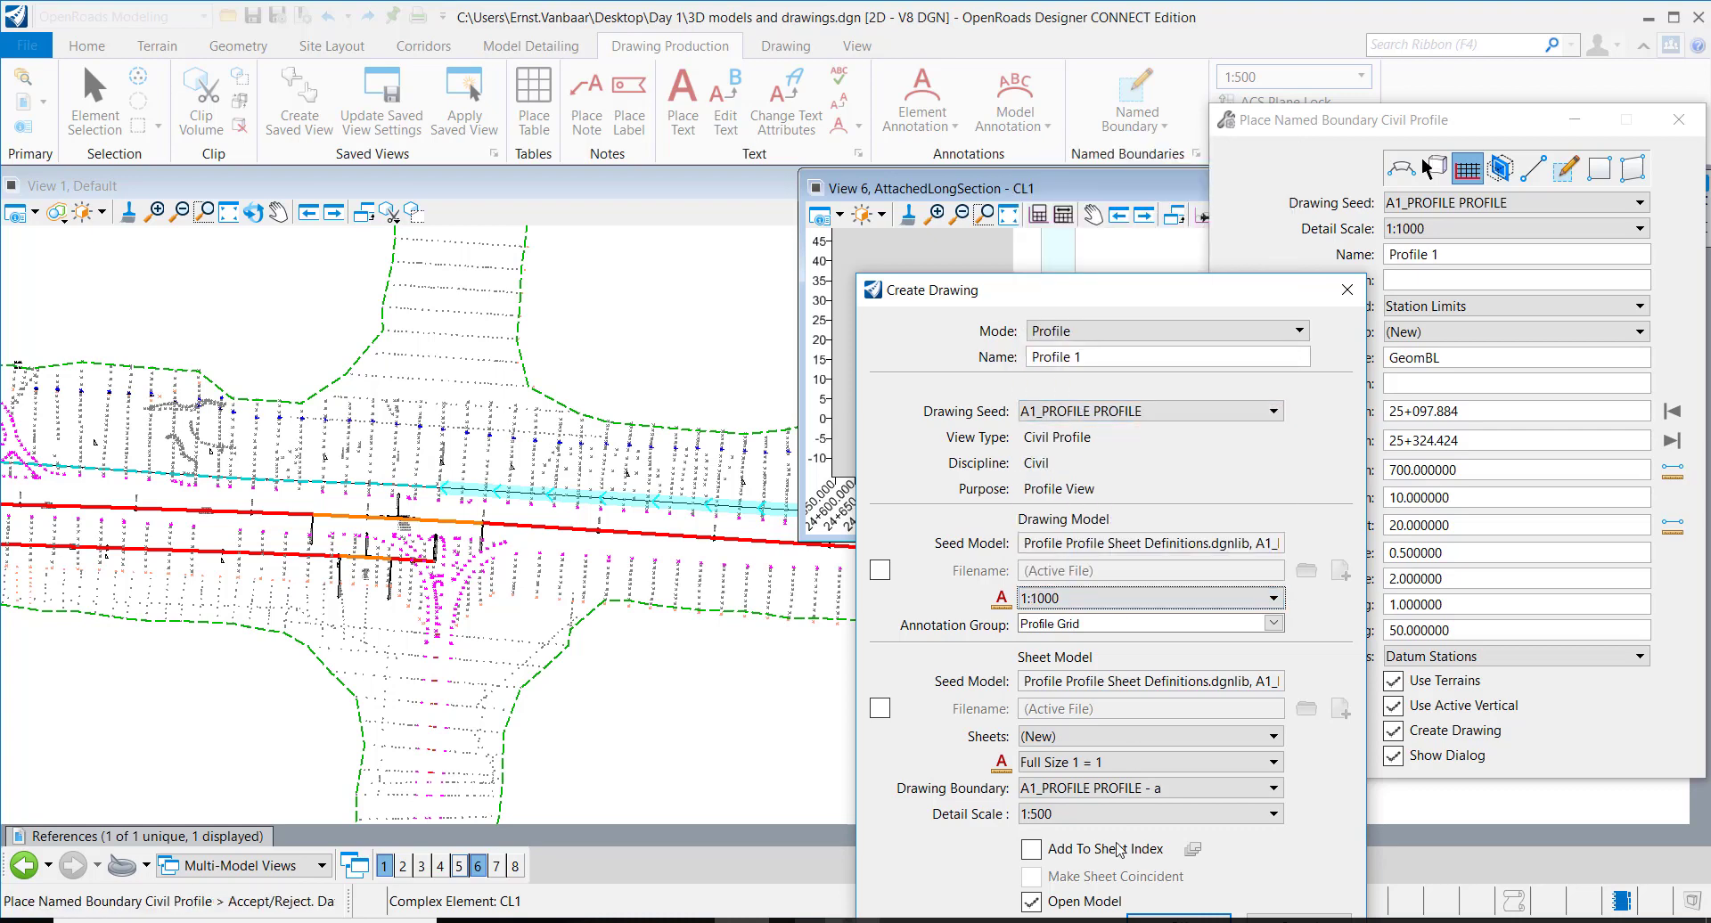
{"action": "left_click", "coordinate": [1114, 814]}
{"action": "left_click", "coordinate": [1082, 575]}
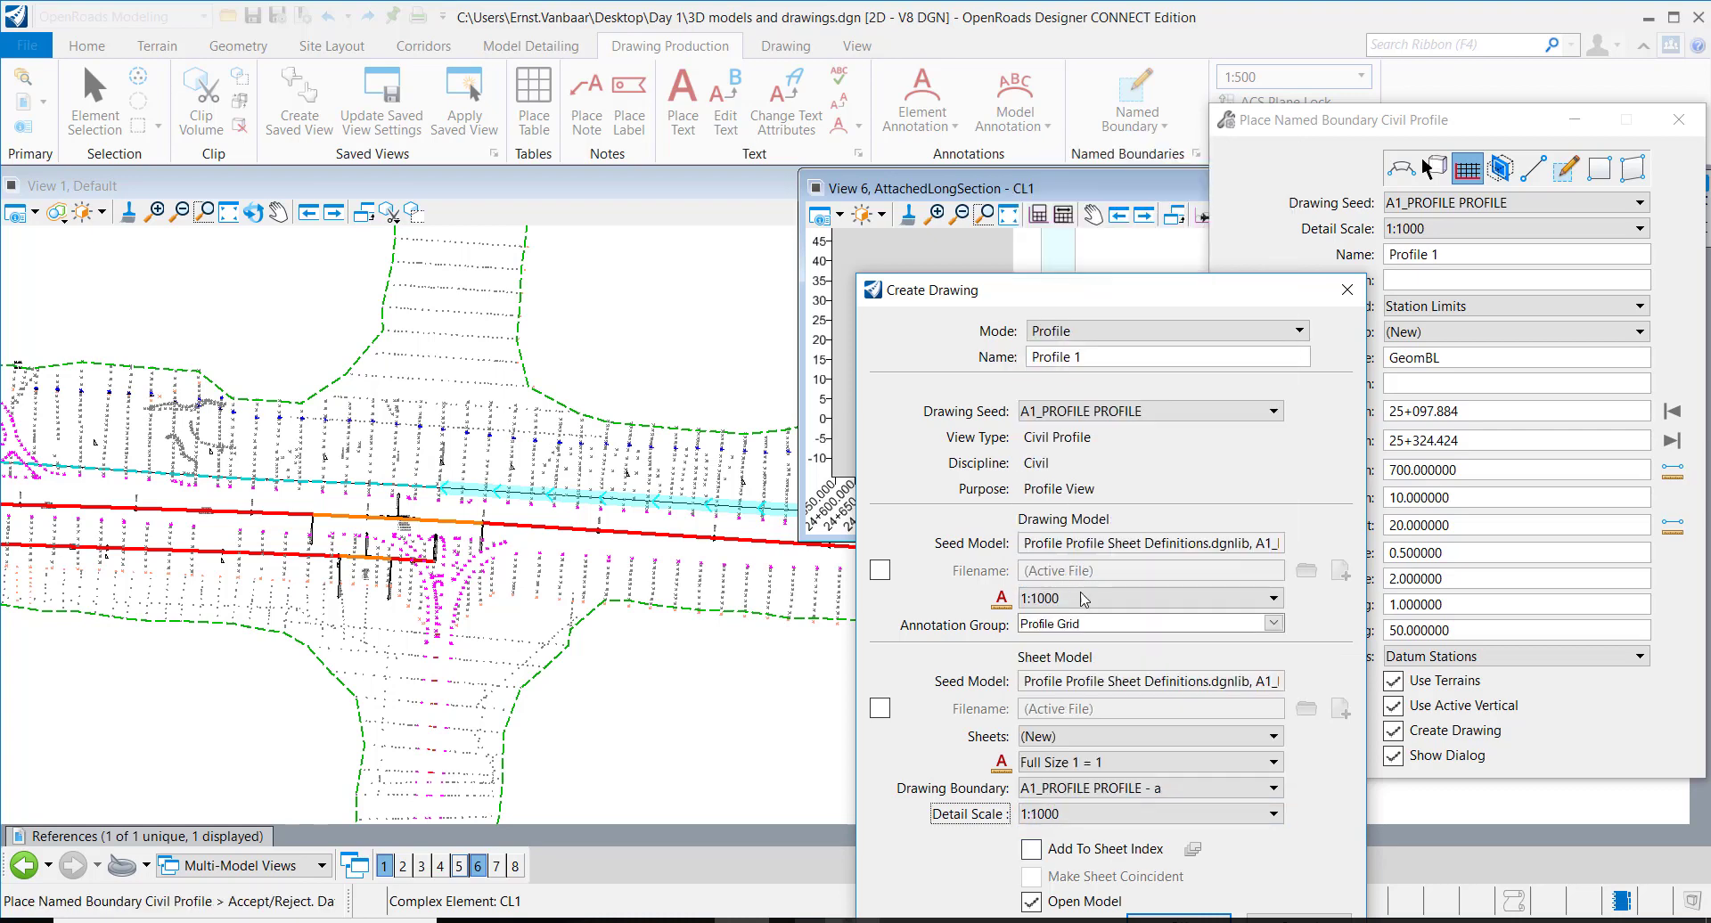
Step: Choose the Framed Profile annotation group and create the Profile 1 drawing and sheet
{"action": "left_click", "coordinate": [1272, 624]}
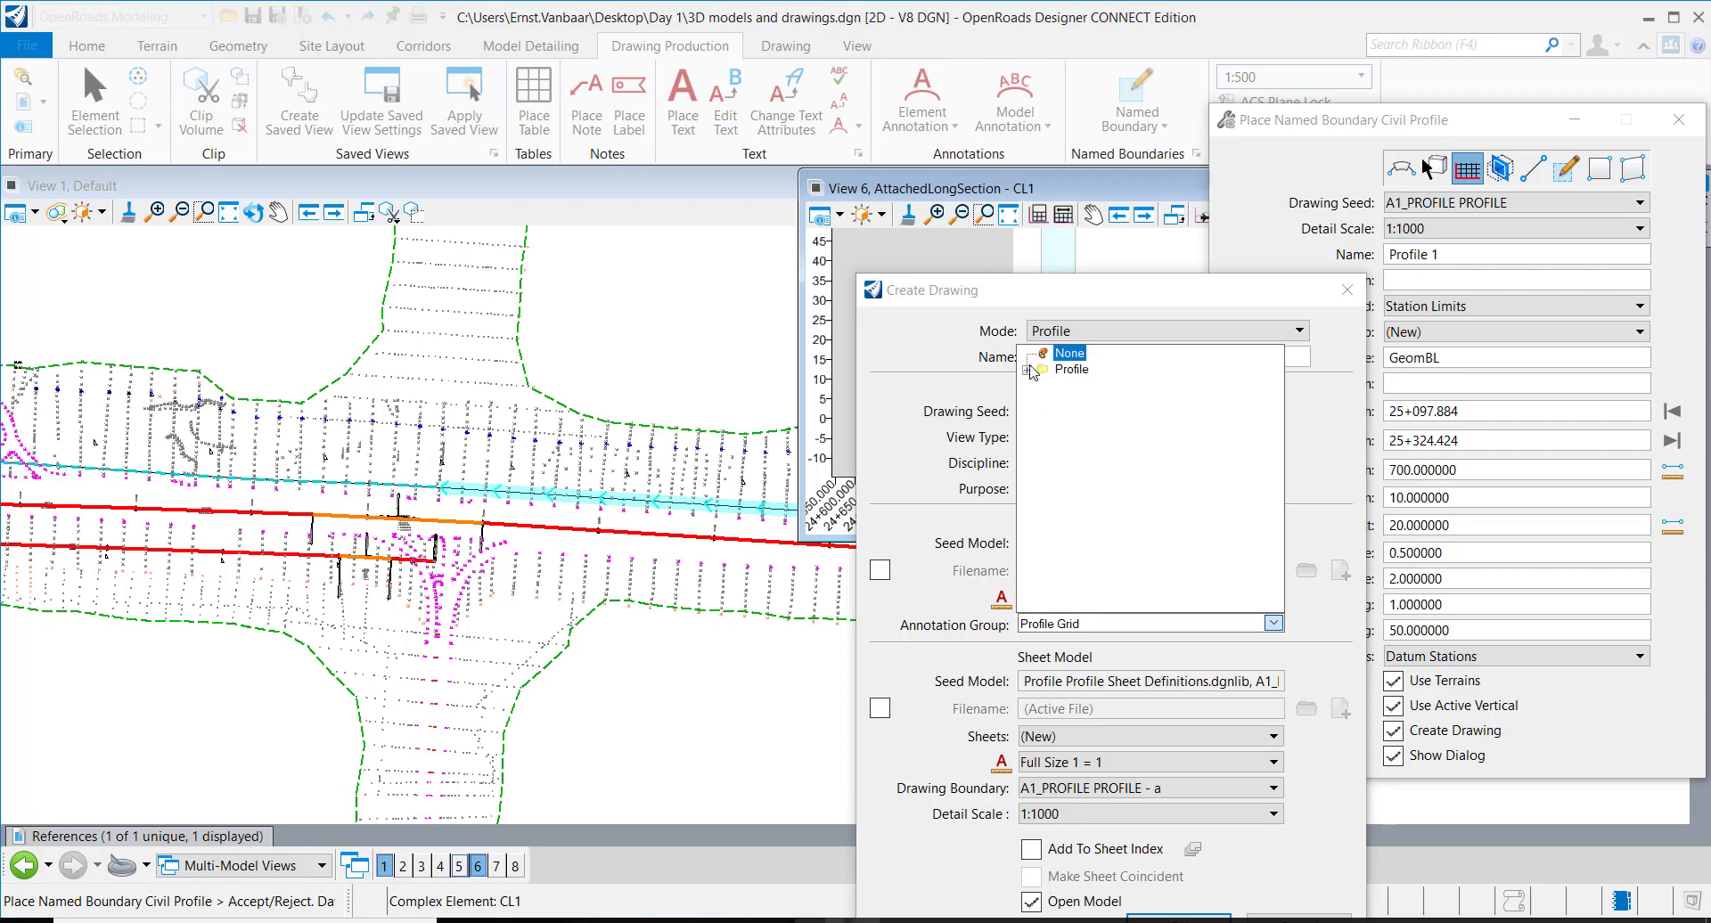
{"action": "left_click", "coordinate": [1045, 386]}
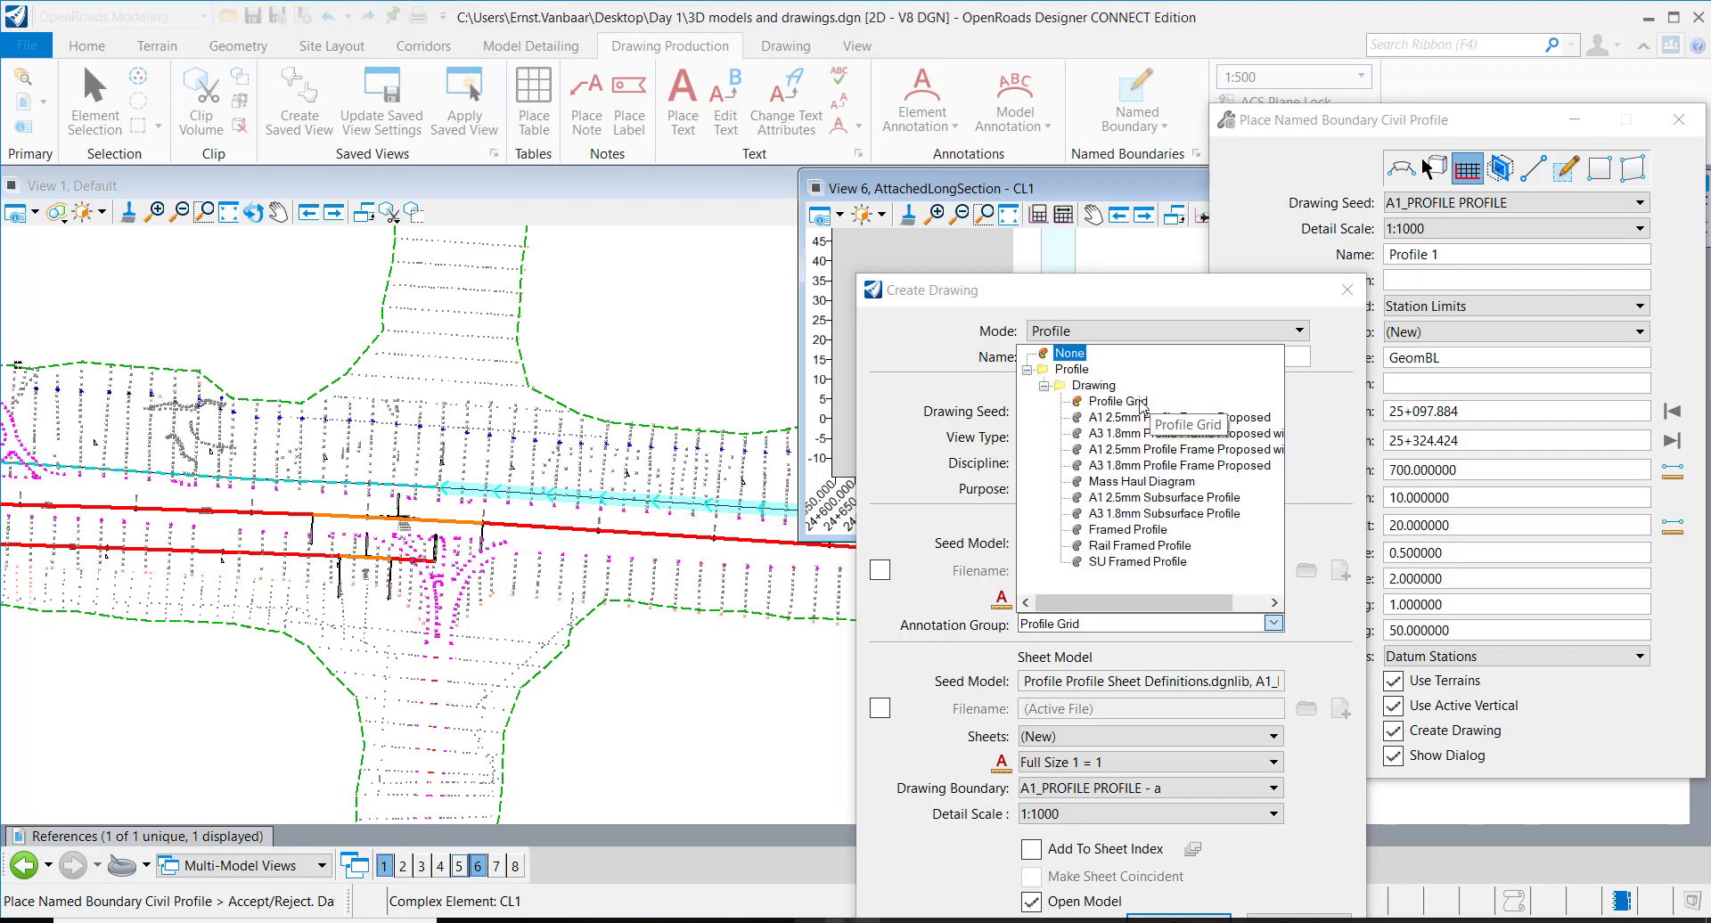
{"action": "left_click", "coordinate": [1143, 530]}
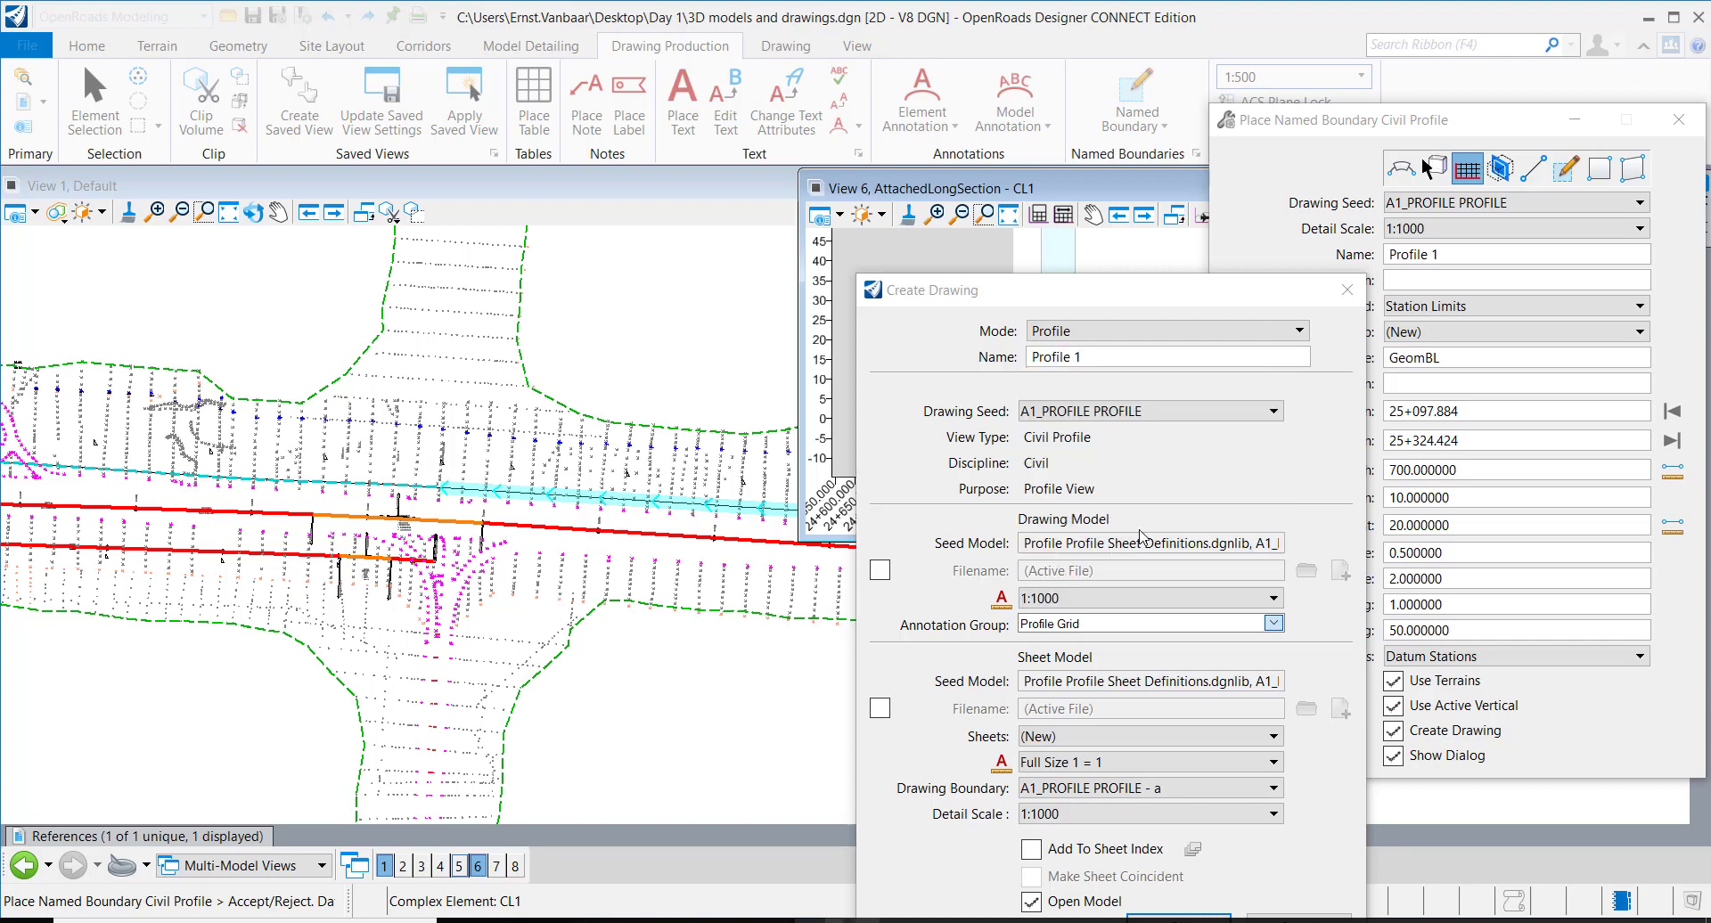
{"action": "left_click_drag", "start_coordinate": [1127, 290], "coordinate": [1093, 153]}
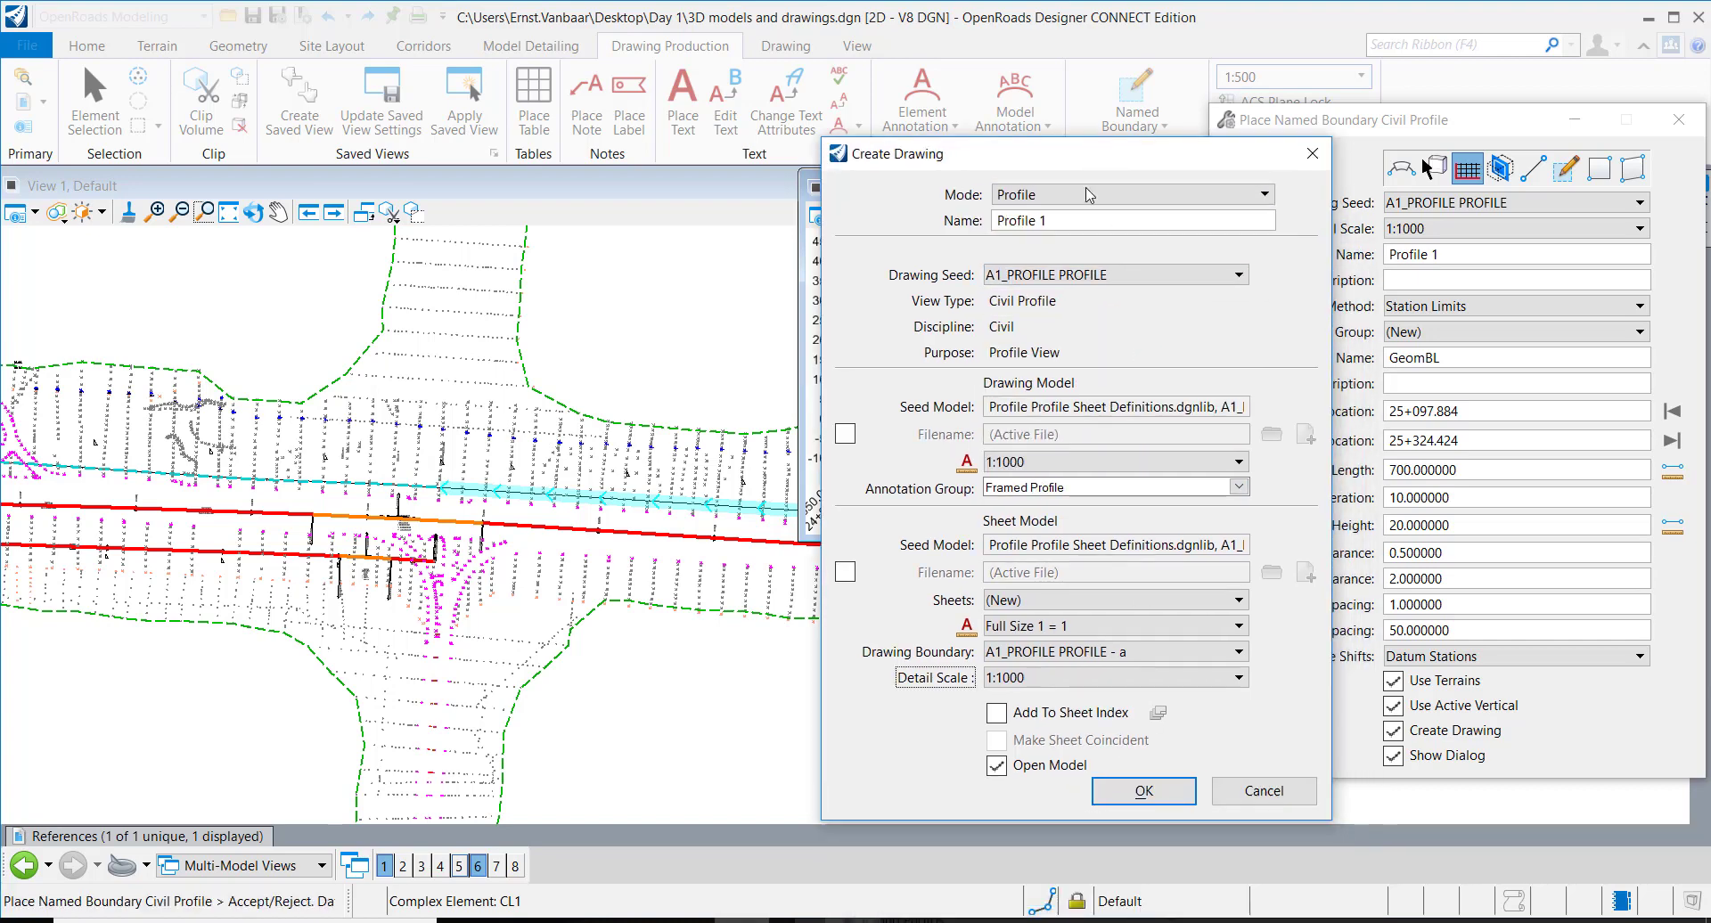
{"action": "left_click", "coordinate": [1134, 793]}
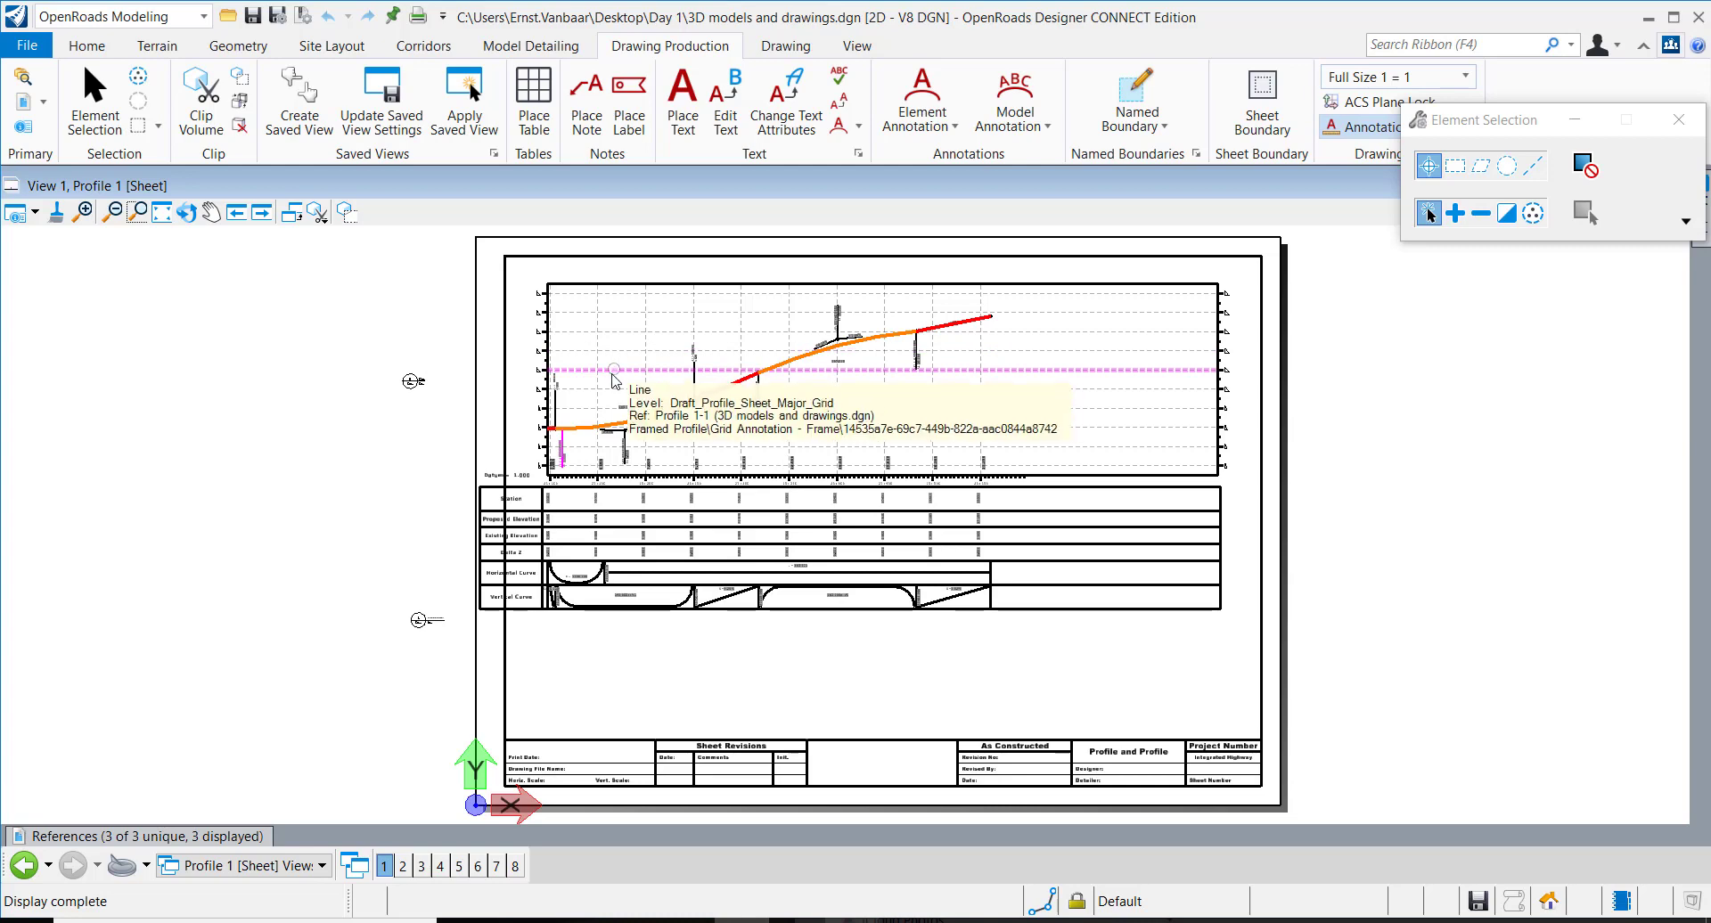
Step: Examine the Profile 1 sheet's annotated profile and the station, elevation and curve rows of its data frame
{"action": "scroll", "coordinate": [610, 388], "scroll_direction": "up", "scroll_amount": 2}
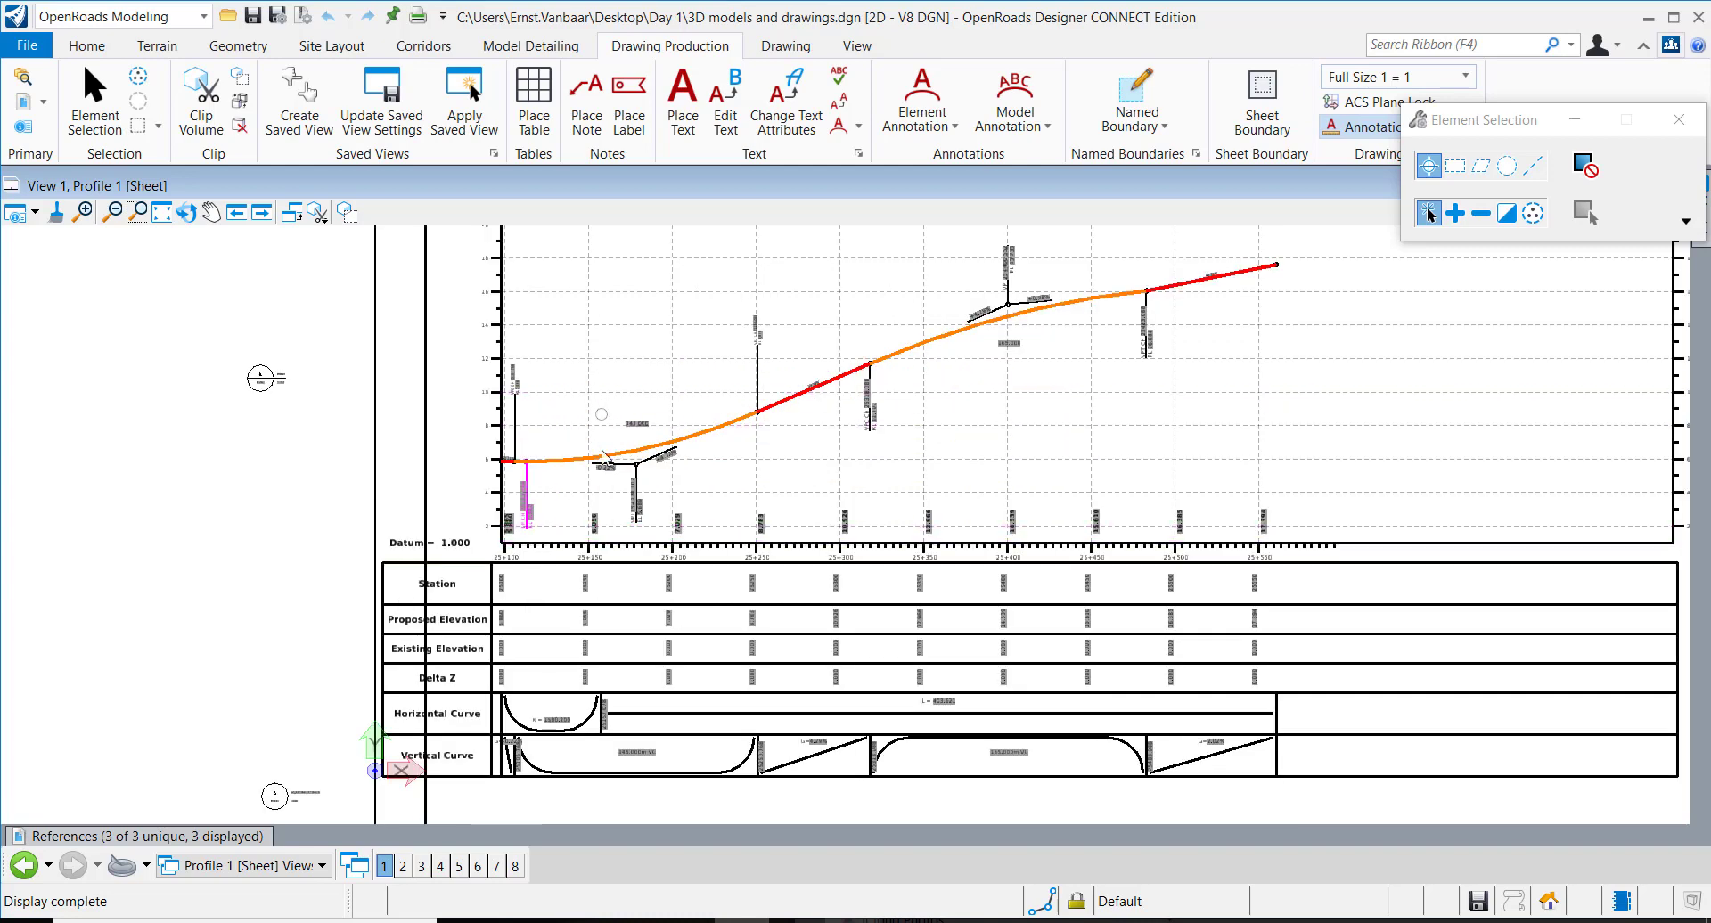
{"action": "scroll", "coordinate": [601, 468], "scroll_direction": "up", "scroll_amount": 4}
{"action": "scroll", "coordinate": [601, 473], "scroll_direction": "down", "scroll_amount": 5}
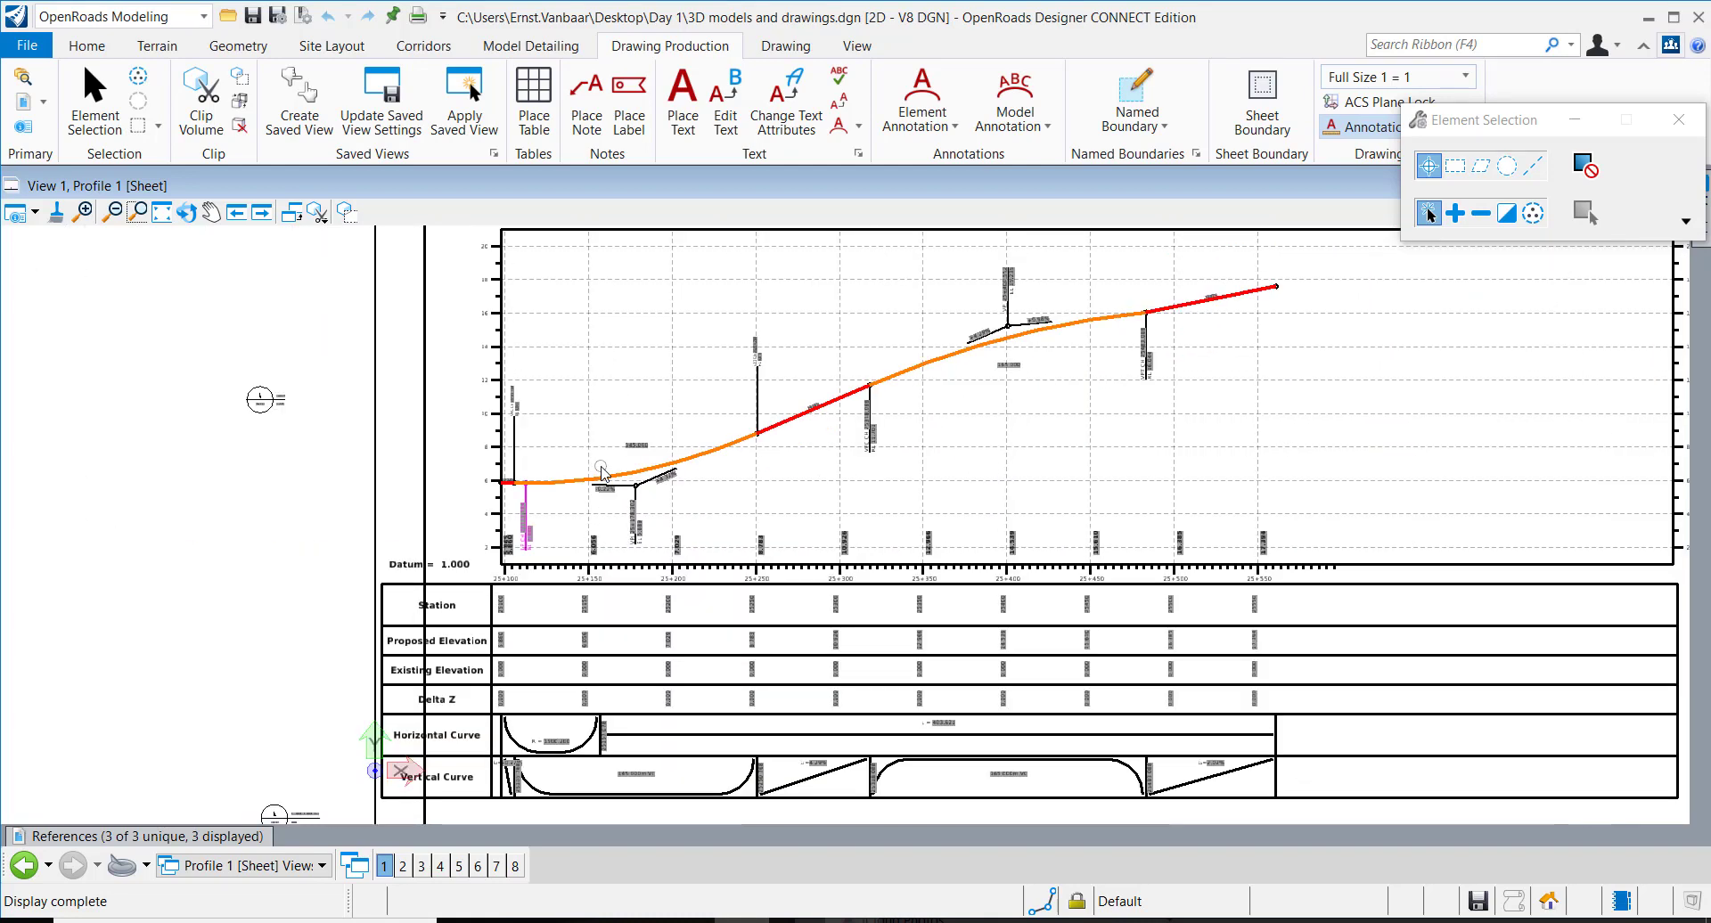
{"action": "scroll", "coordinate": [792, 403], "scroll_direction": "up", "scroll_amount": 3}
{"action": "scroll", "coordinate": [925, 429], "scroll_direction": "down", "scroll_amount": 4}
{"action": "scroll", "coordinate": [853, 555], "scroll_direction": "up", "scroll_amount": 2}
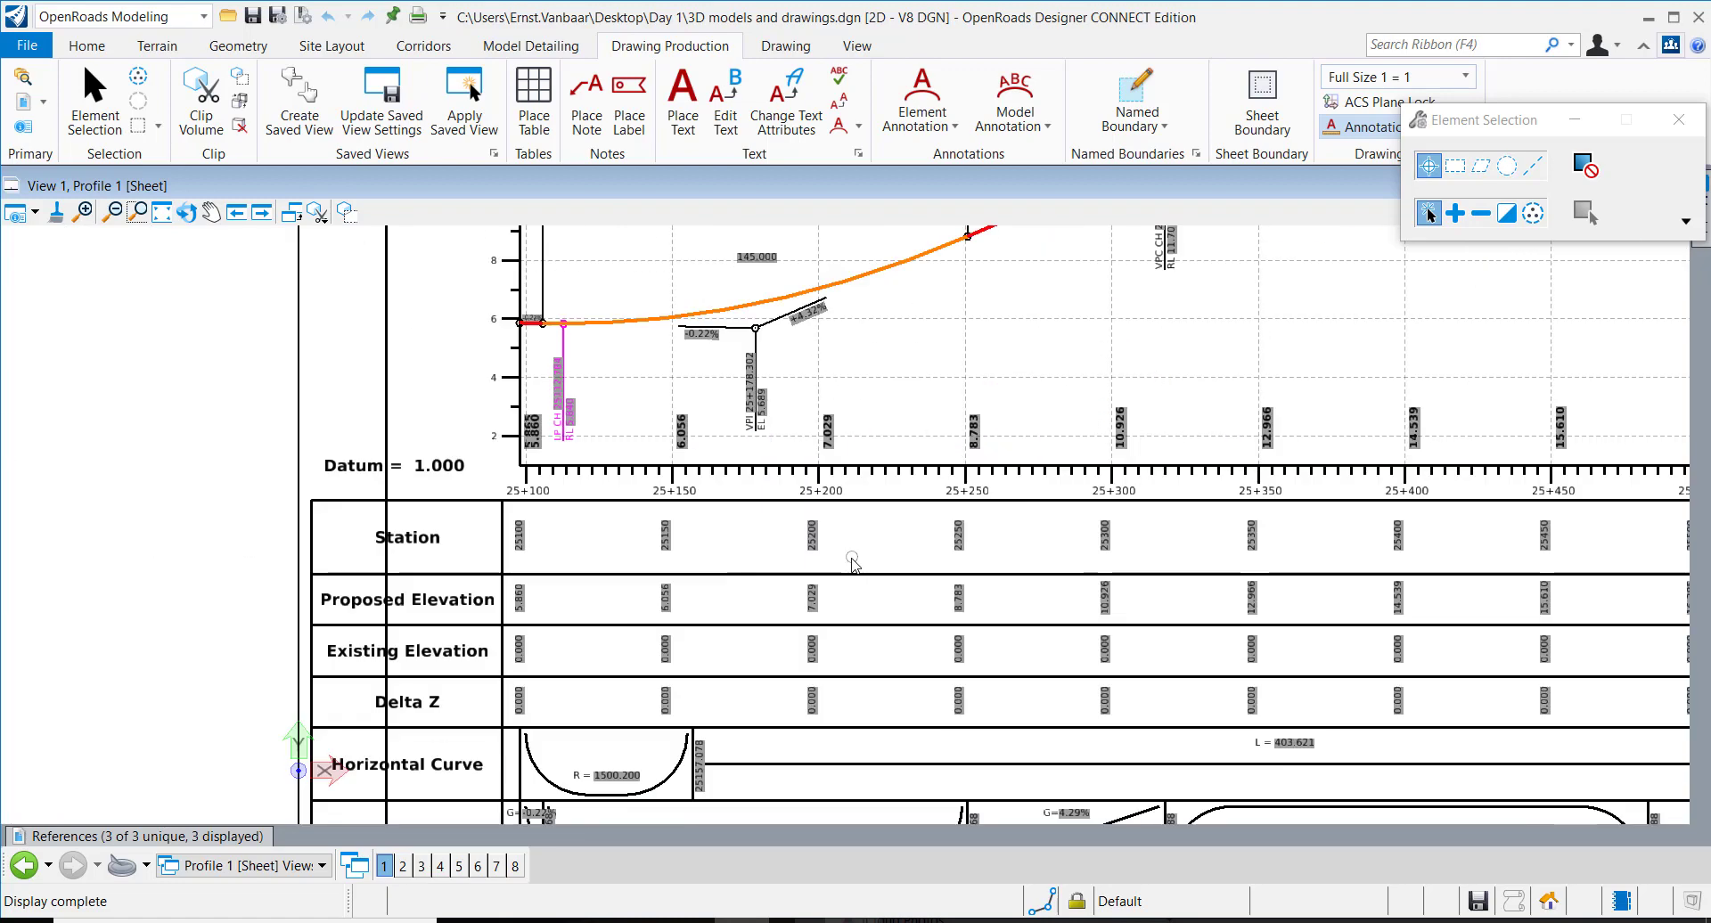
{"action": "scroll", "coordinate": [851, 561], "scroll_direction": "up", "scroll_amount": 2}
{"action": "scroll", "coordinate": [817, 572], "scroll_direction": "down", "scroll_amount": 4}
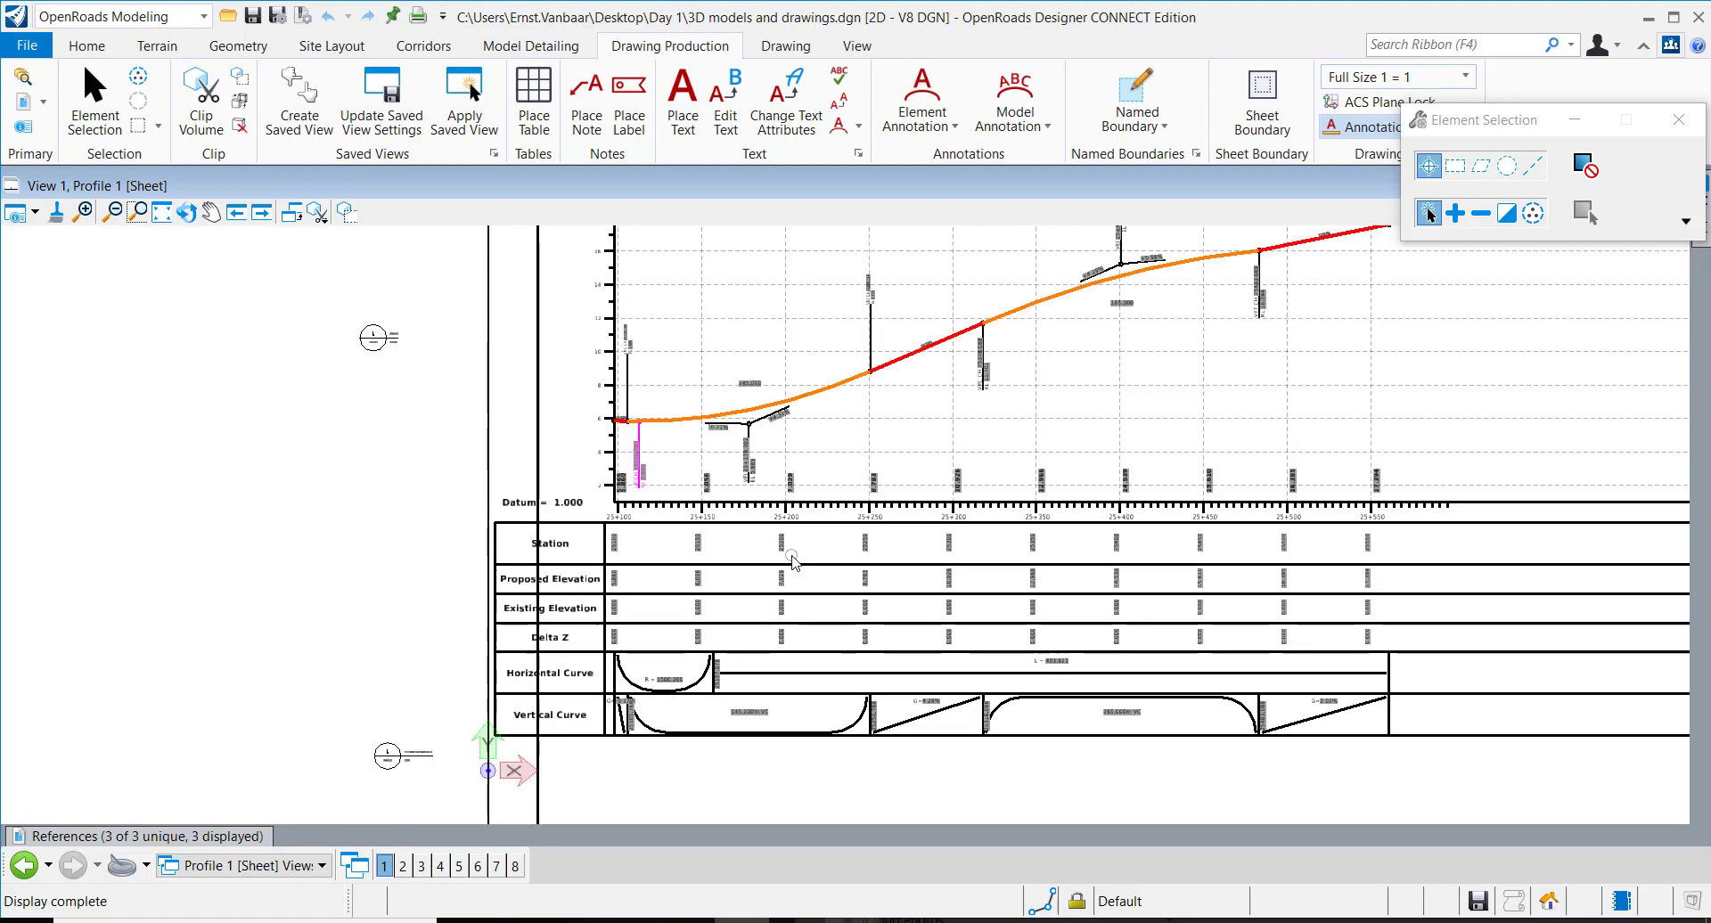
{"action": "scroll", "coordinate": [793, 560], "scroll_direction": "down", "scroll_amount": 3}
Step: Return to the Default model's views and close View 5
{"action": "left_click", "coordinate": [295, 866]}
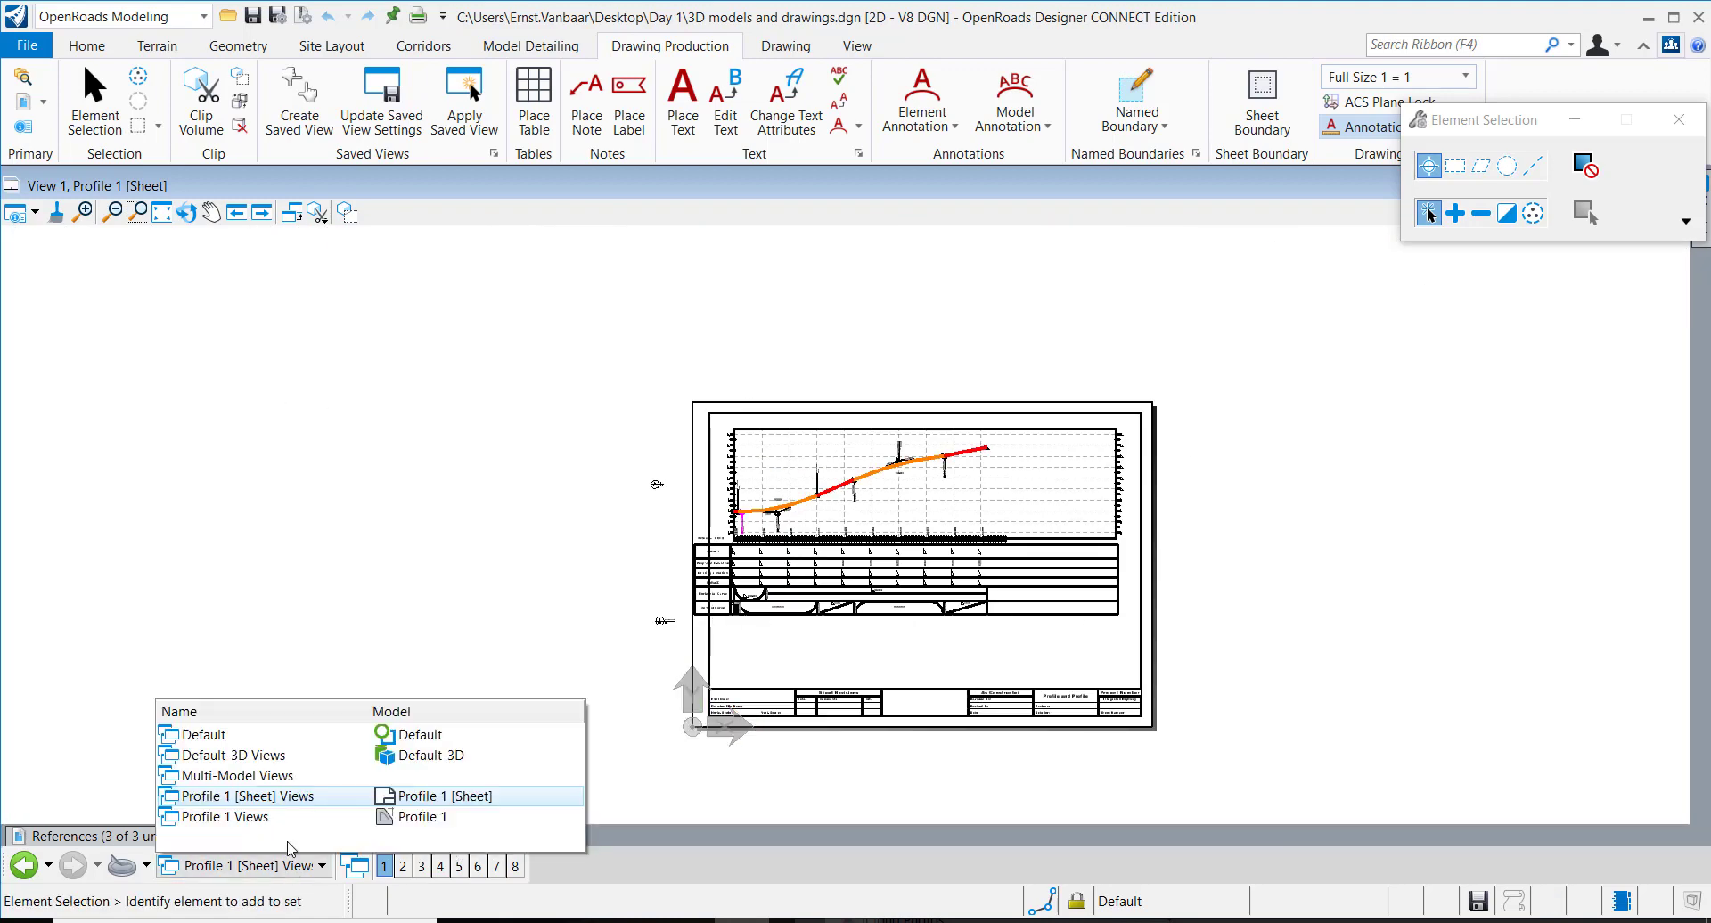
{"action": "left_click", "coordinate": [203, 734]}
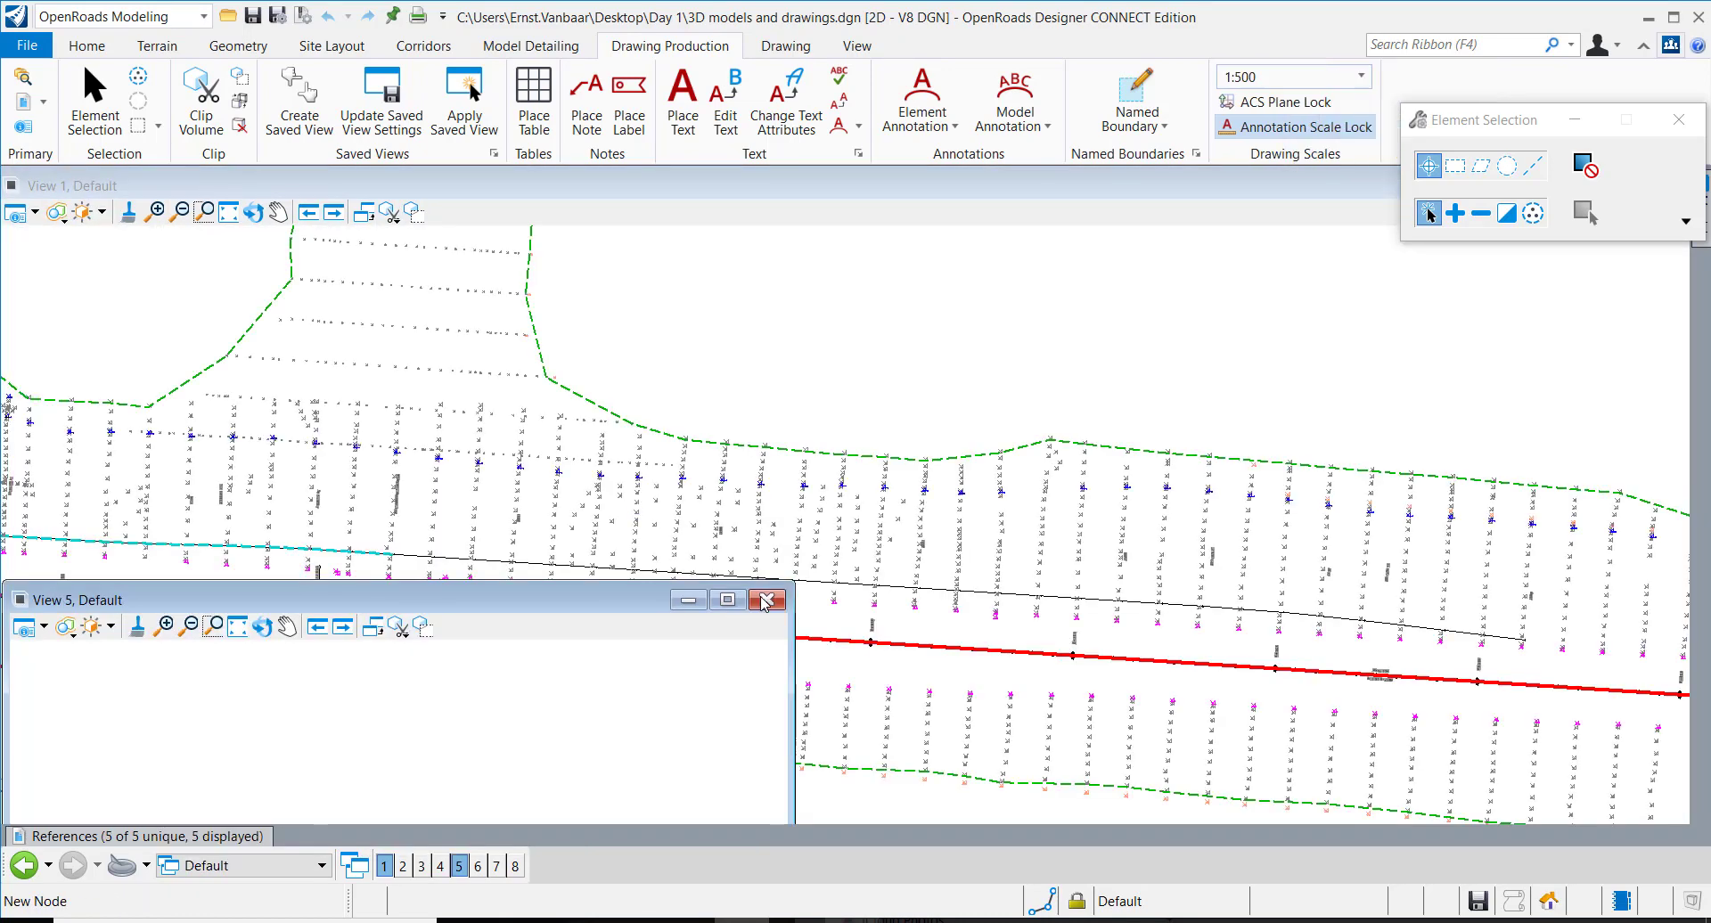
{"action": "left_click", "coordinate": [765, 600]}
Step: Create a corridor named CL1 along the CL1 alignment, using its active profile and the Design feature definition
{"action": "left_click", "coordinate": [777, 579]}
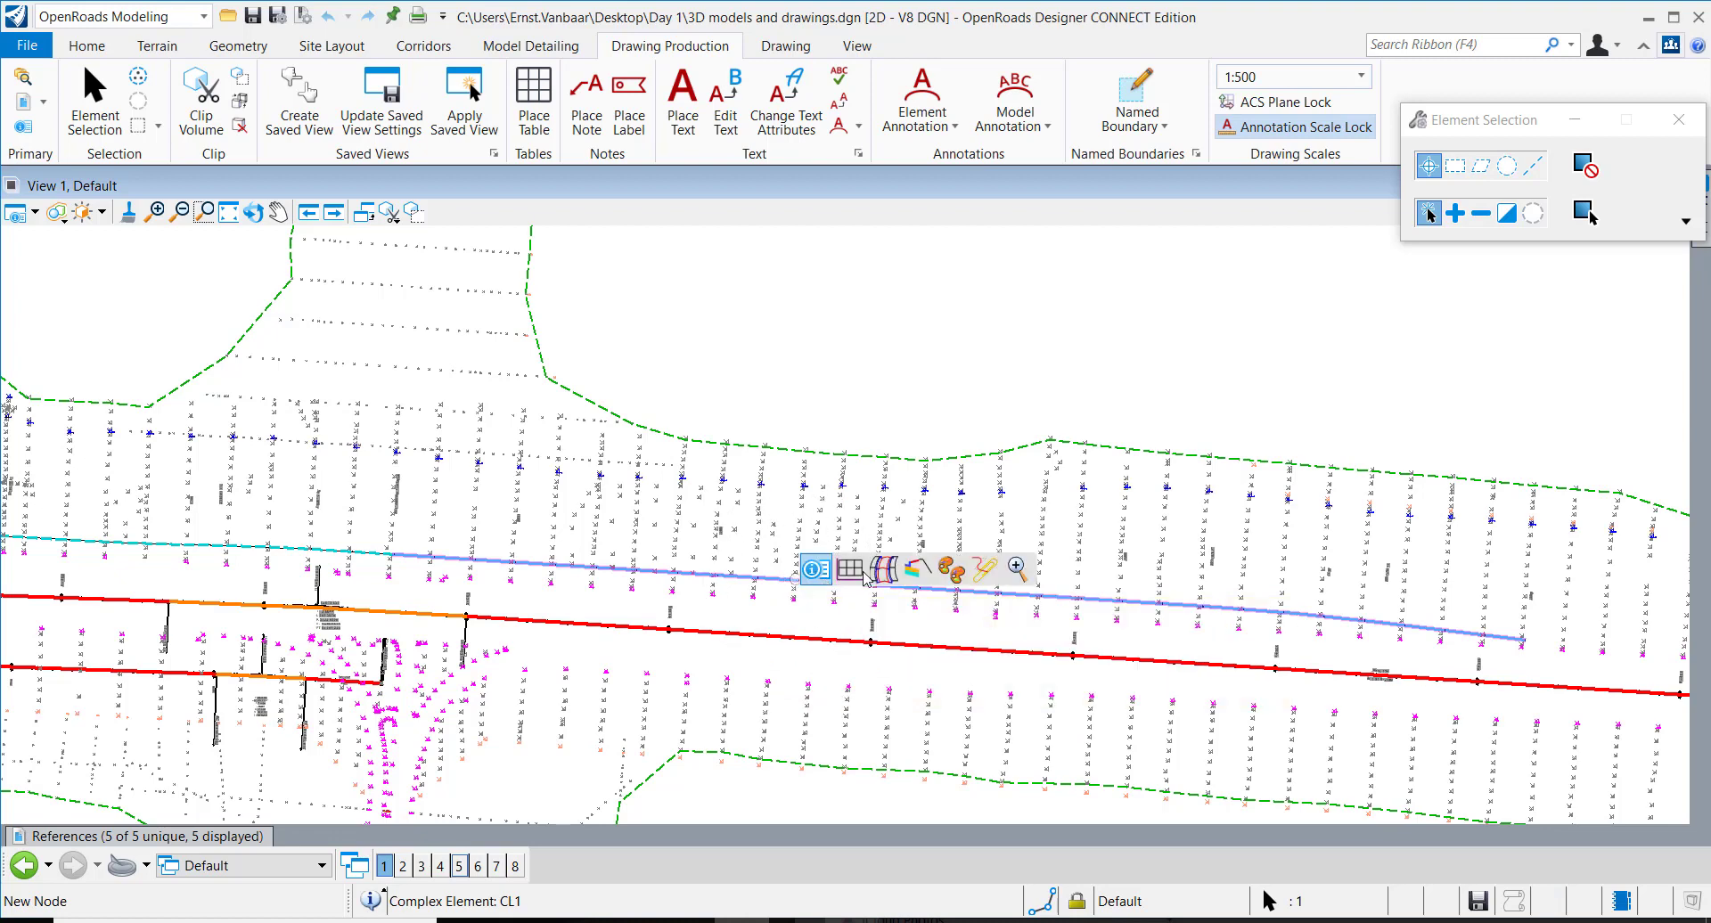
{"action": "left_click", "coordinate": [883, 569]}
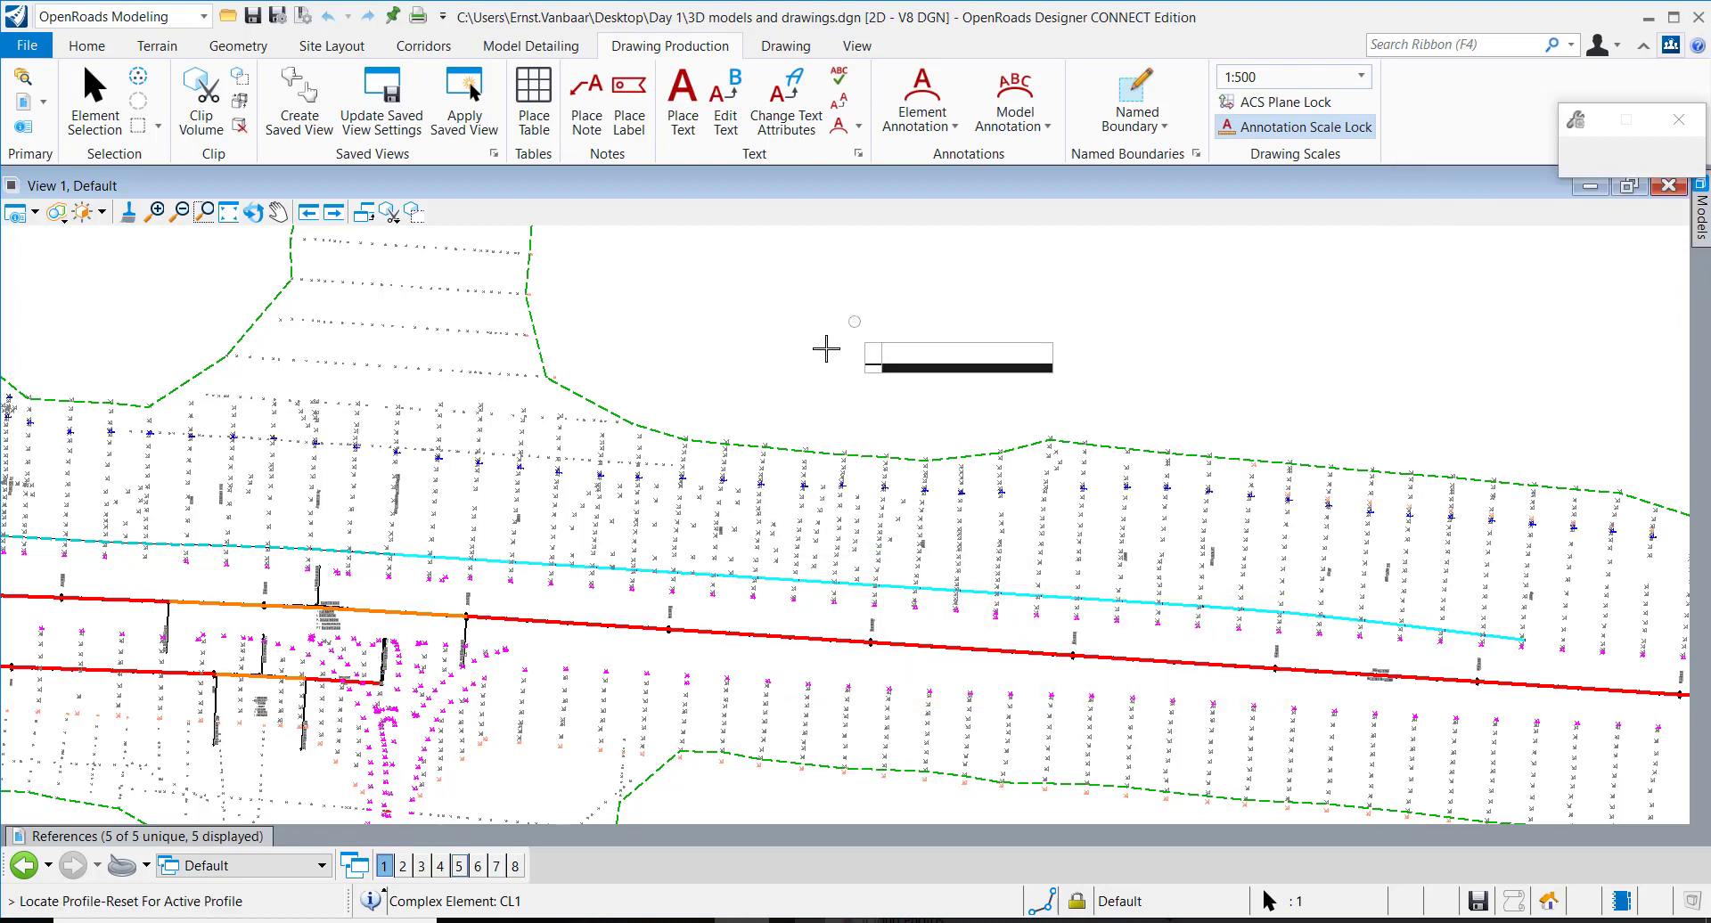
{"action": "right_click", "coordinate": [702, 355]}
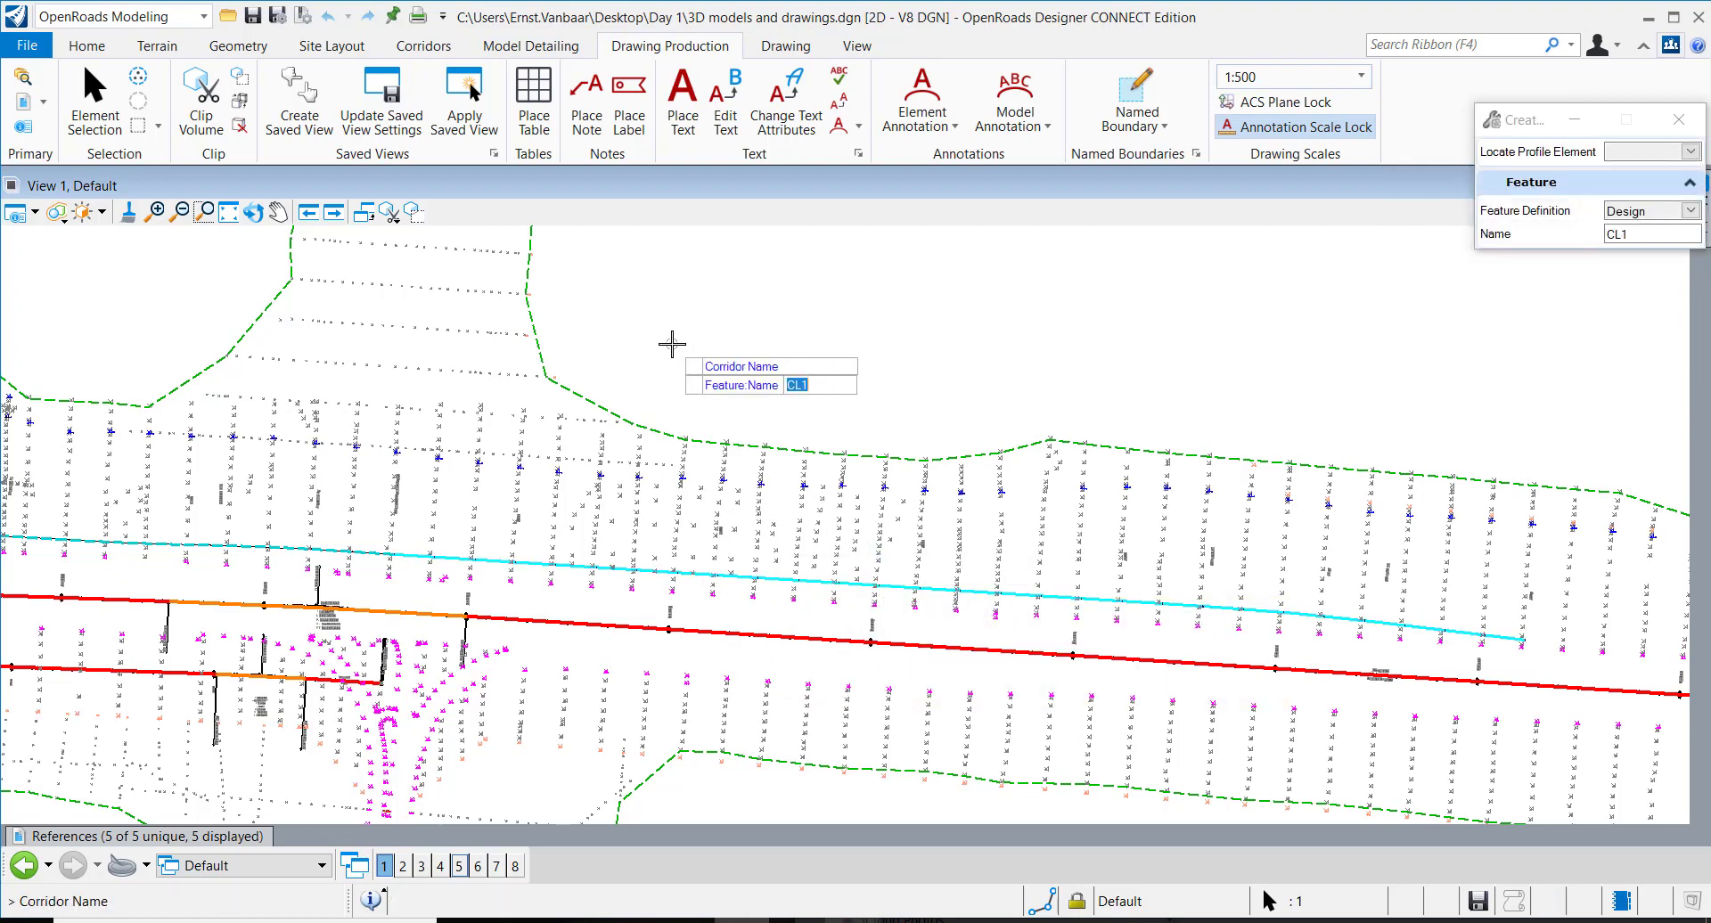
{"action": "left_click", "coordinate": [728, 373]}
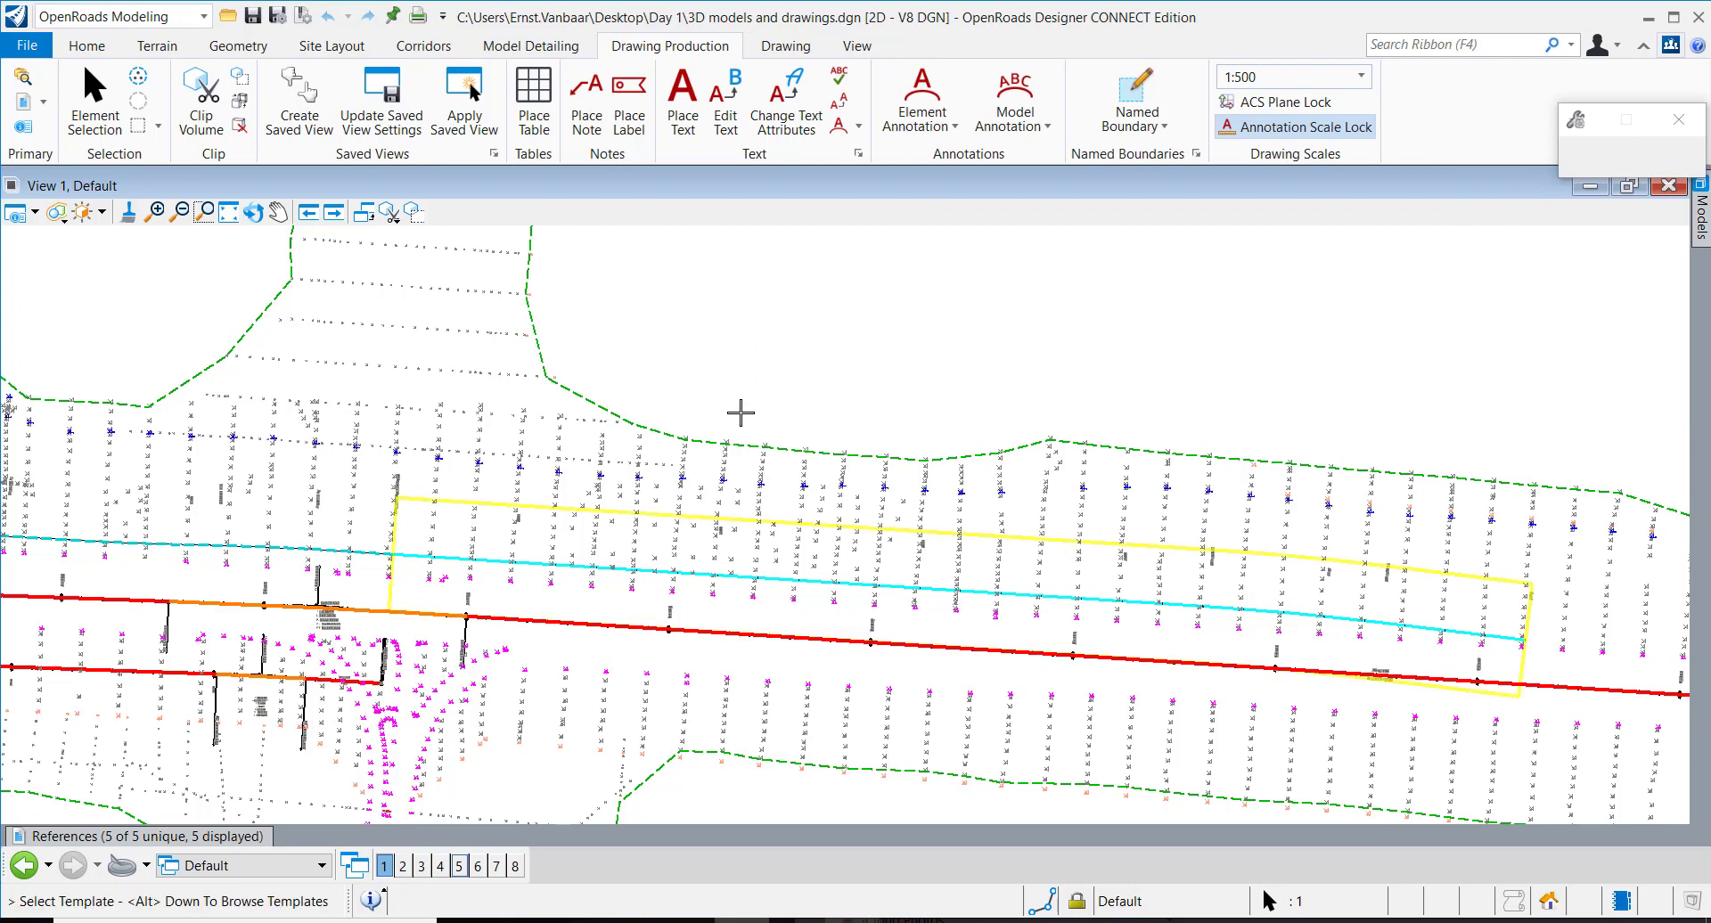
Step: Choose the 2 Lane road left template from RTA Road - Bridges for the CL1 corridor's template drop
{"action": "left_click", "coordinate": [756, 373]}
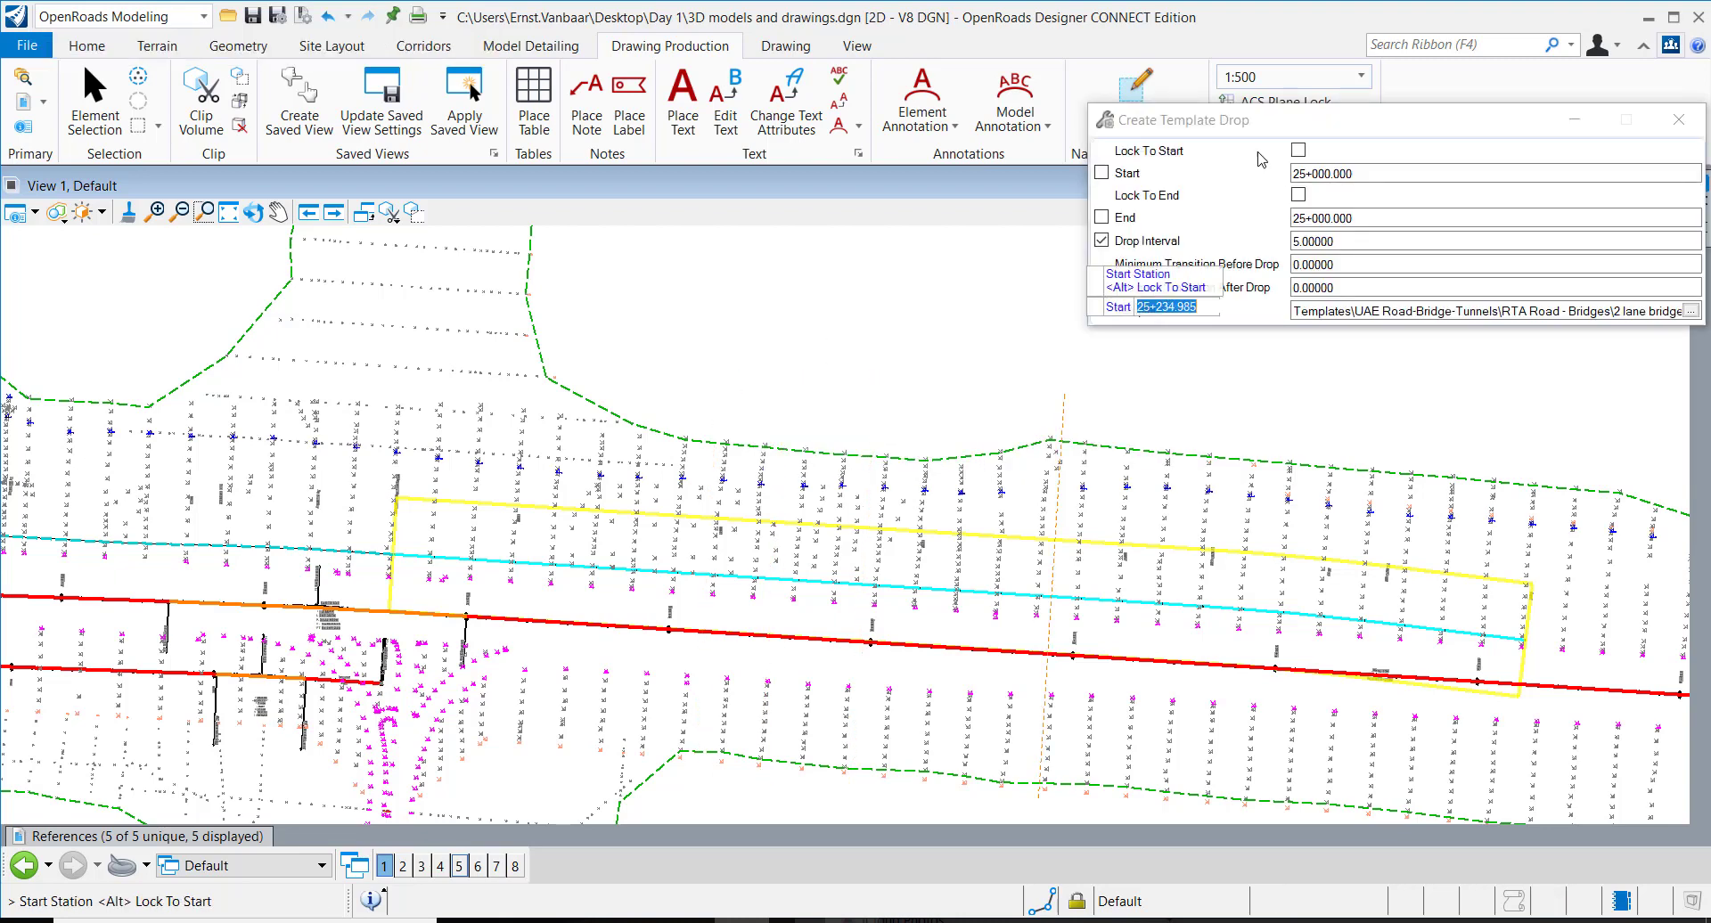
{"action": "left_click_drag", "start_coordinate": [1166, 132], "coordinate": [772, 181]}
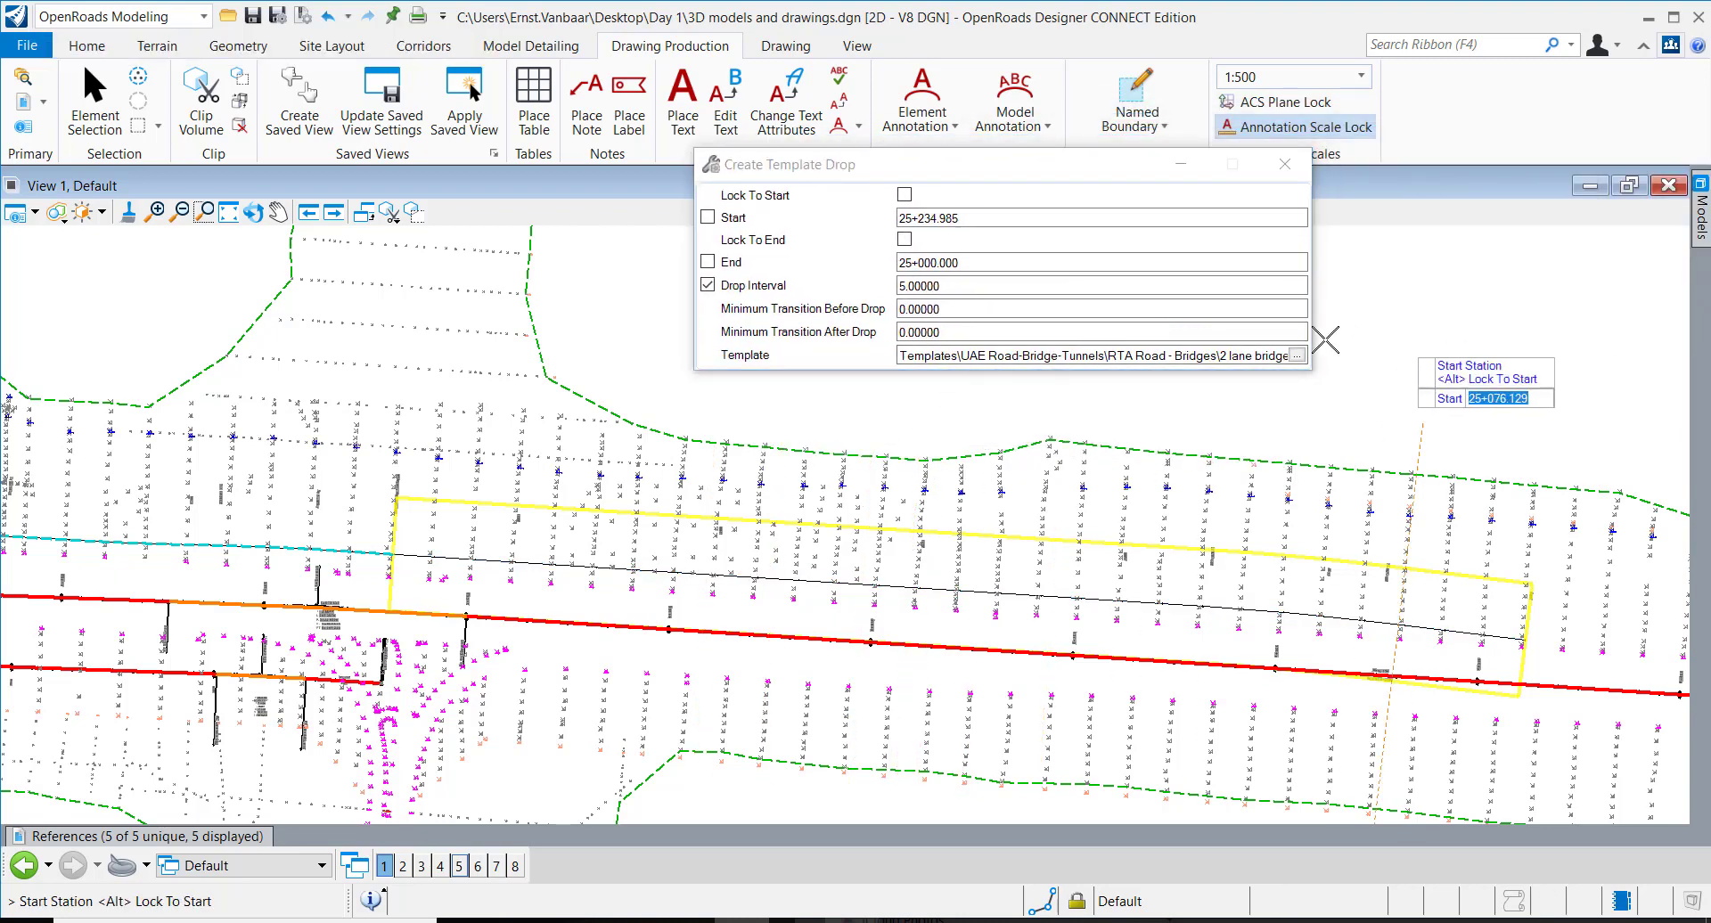
{"action": "left_click", "coordinate": [1297, 356]}
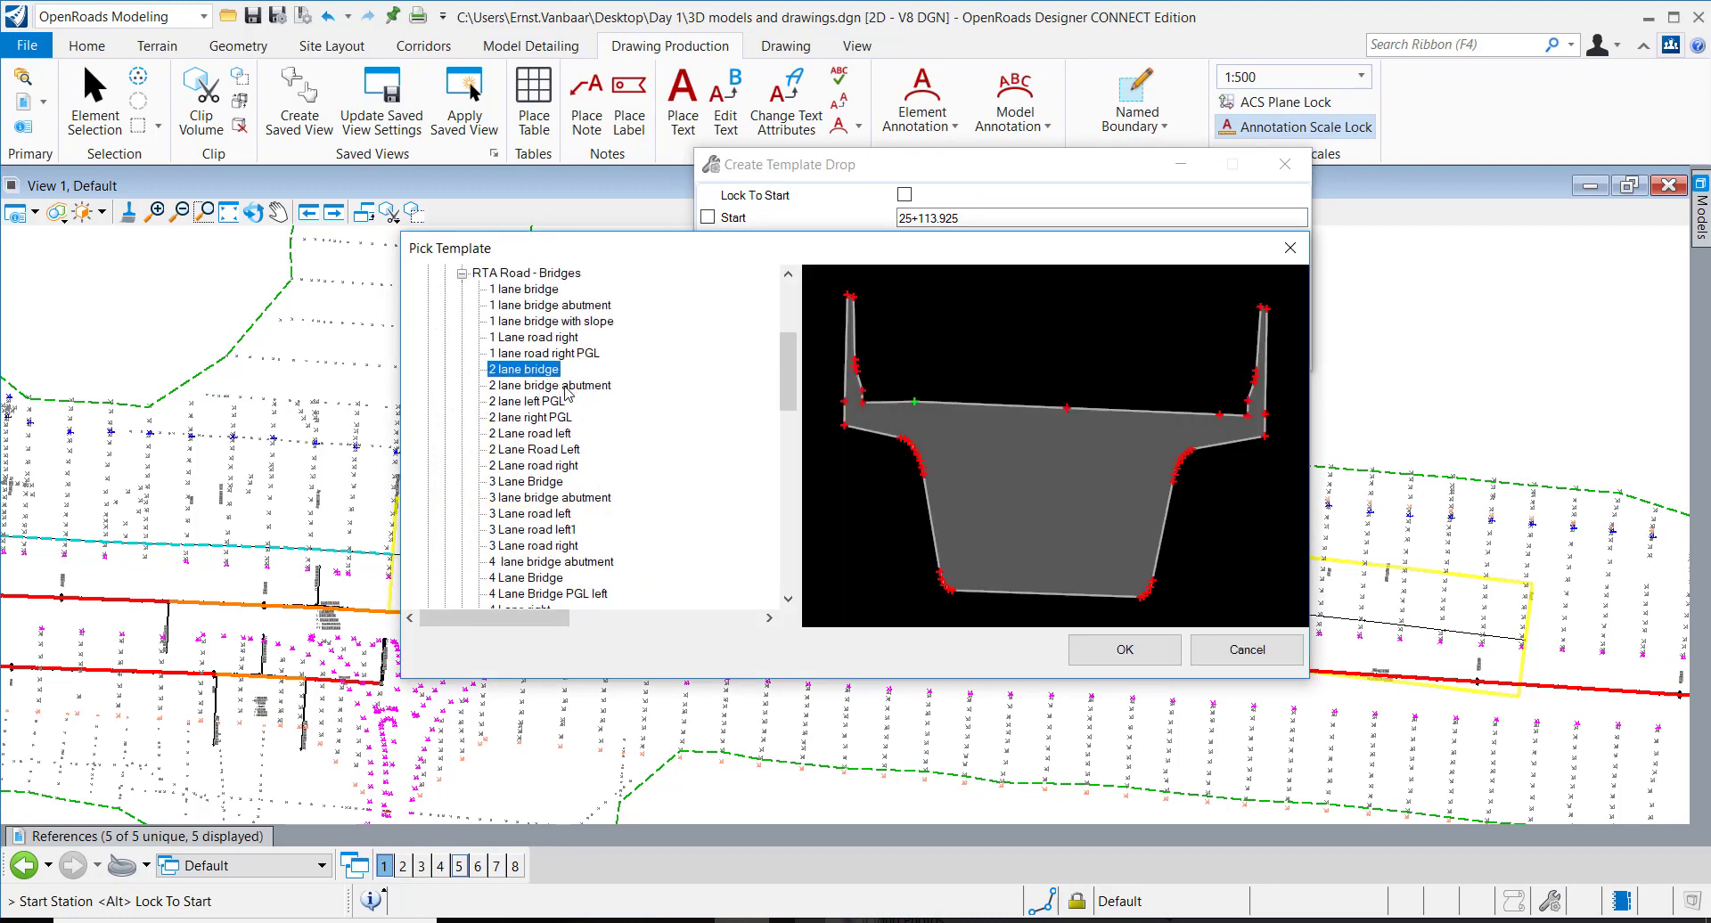
{"action": "left_click", "coordinate": [564, 450]}
{"action": "left_click", "coordinate": [559, 434]}
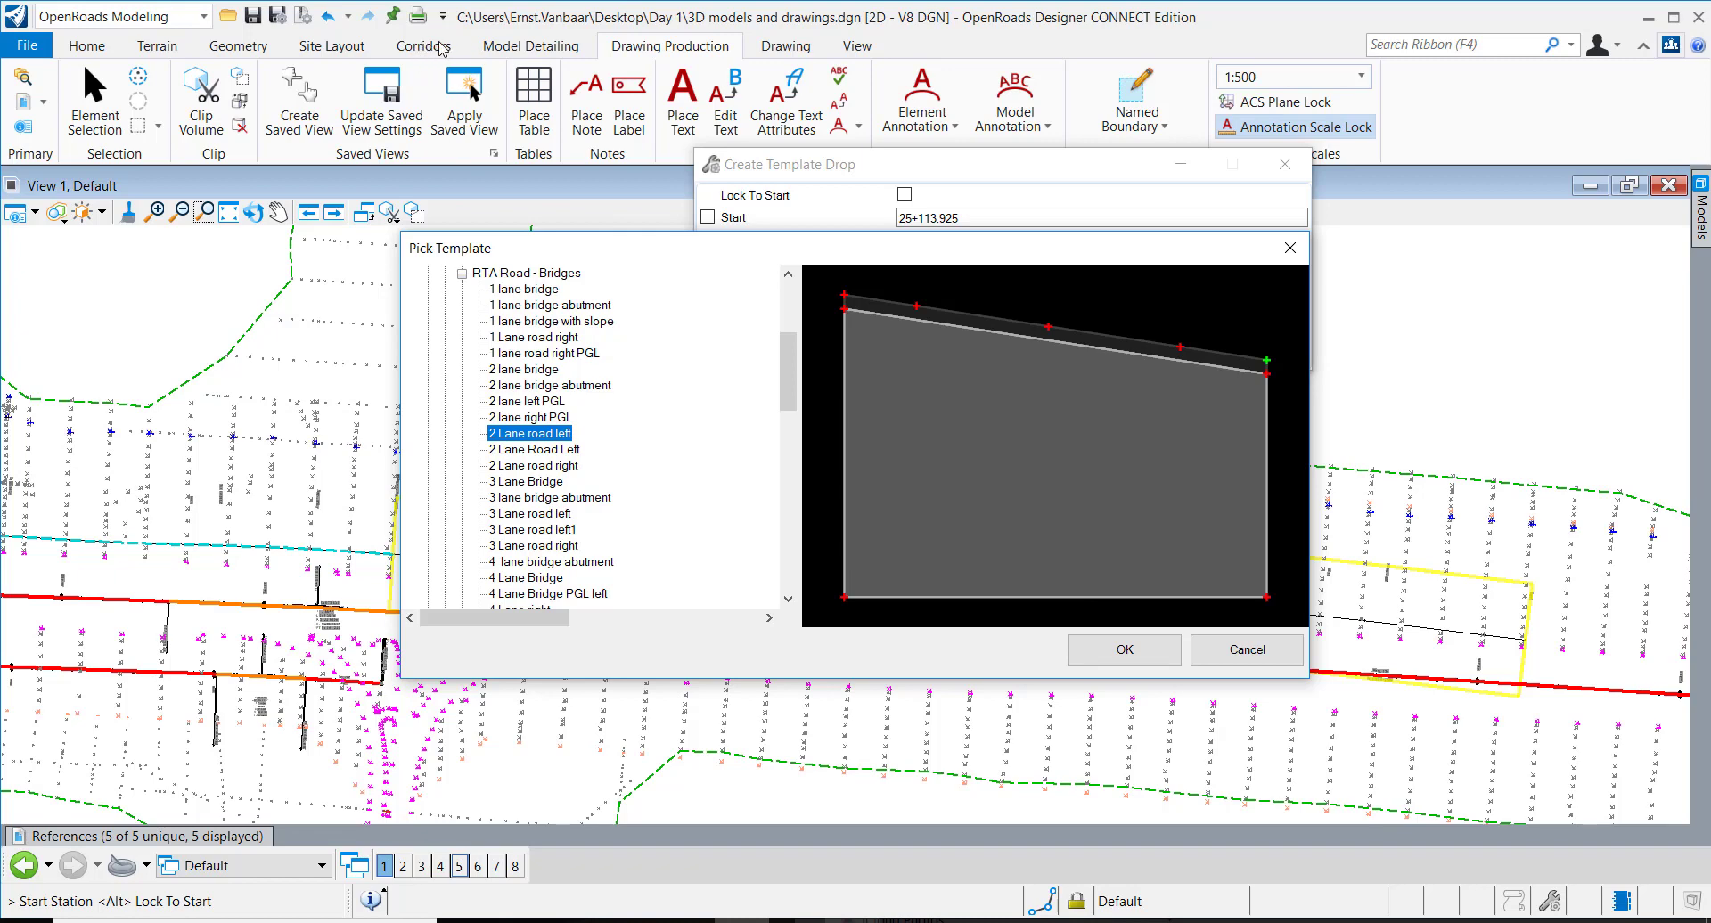
{"action": "left_click", "coordinate": [1125, 650]}
Step: Apply the template from station 25+000.000 to 25+560.699 with a 5 m drop interval and zero transitions before and after
{"action": "scroll", "coordinate": [796, 503], "scroll_direction": "down", "scroll_amount": 5}
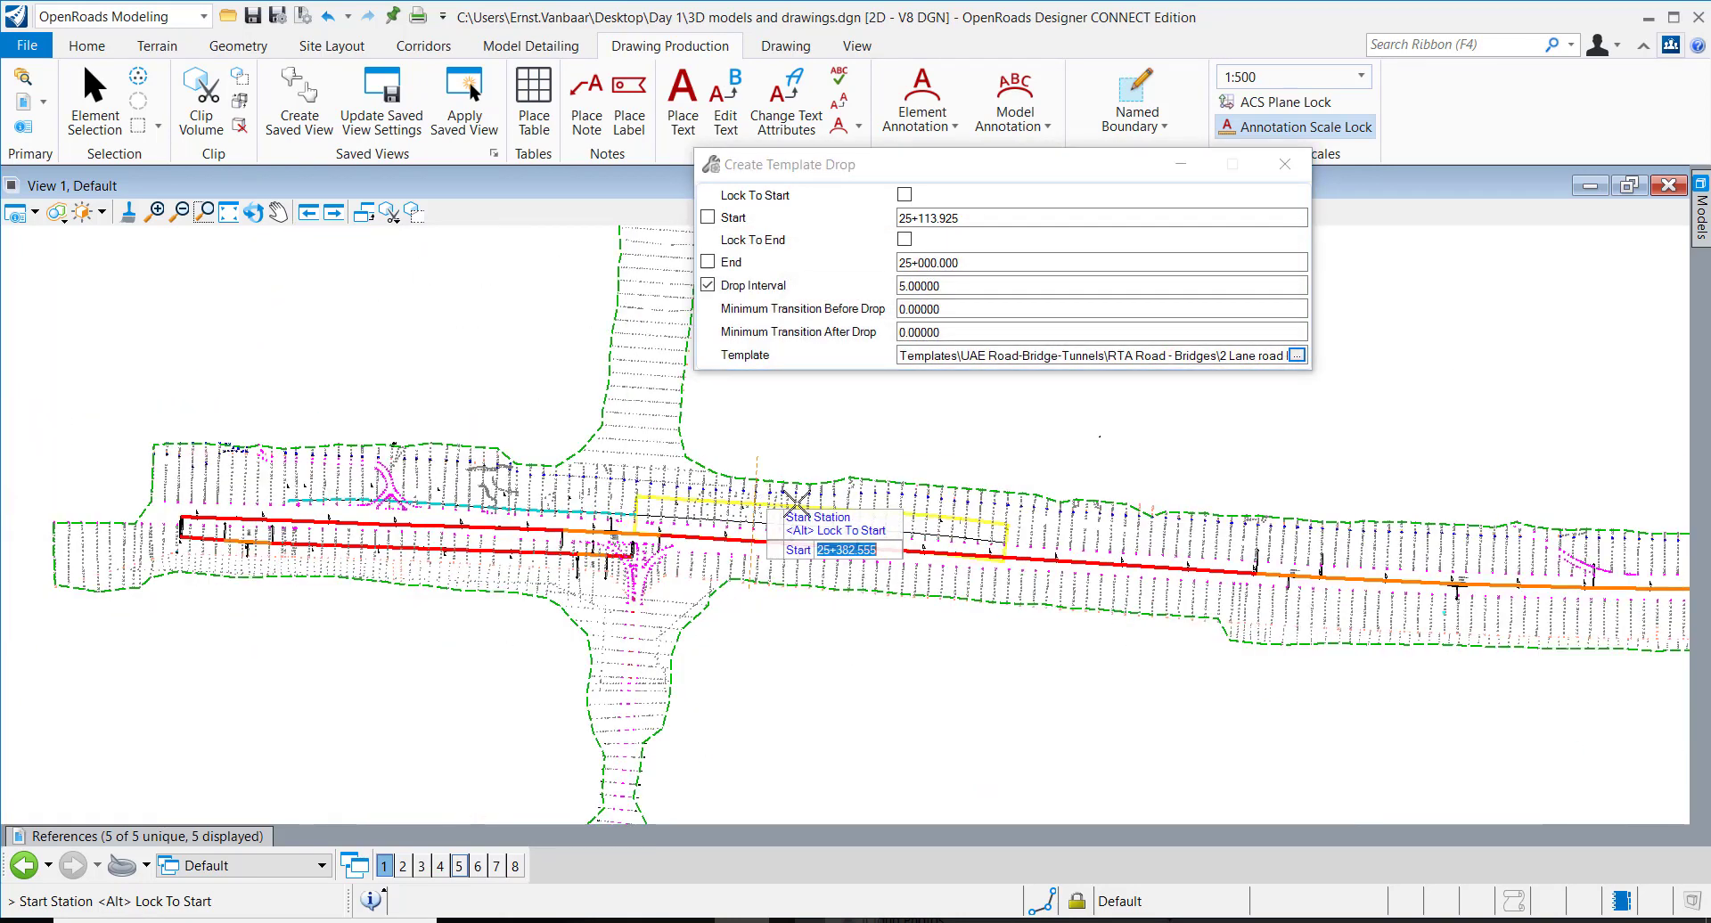
{"action": "left_click", "coordinate": [1082, 459]}
{"action": "left_click", "coordinate": [546, 417]}
{"action": "left_click", "coordinate": [546, 414]}
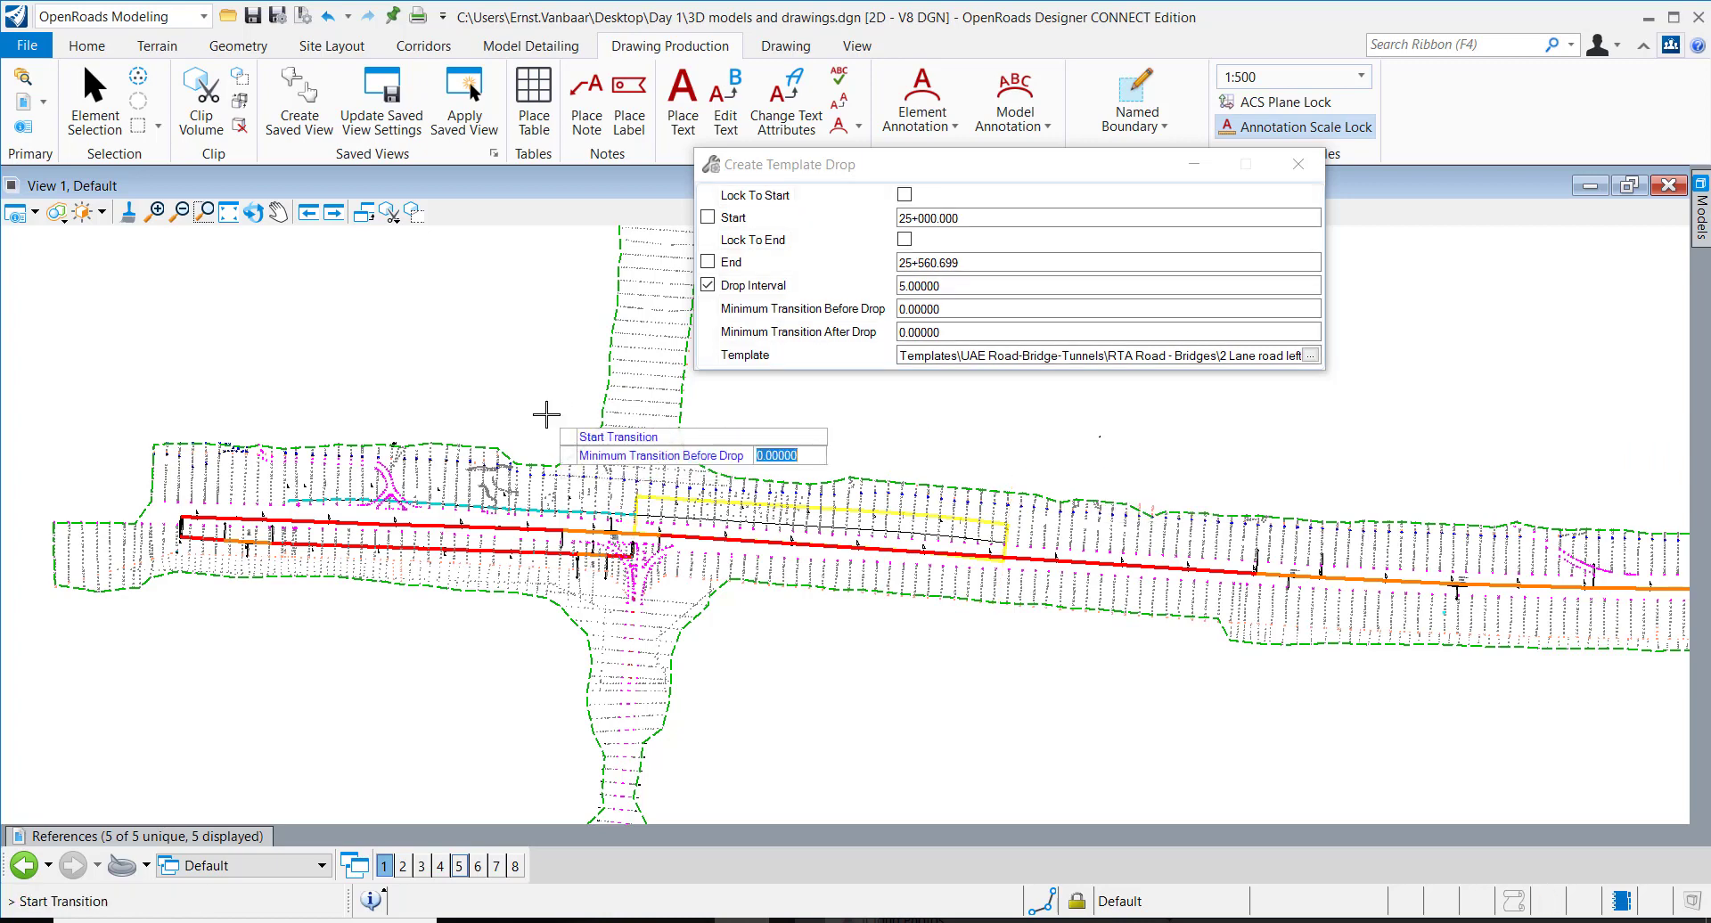
{"action": "left_click", "coordinate": [546, 414]}
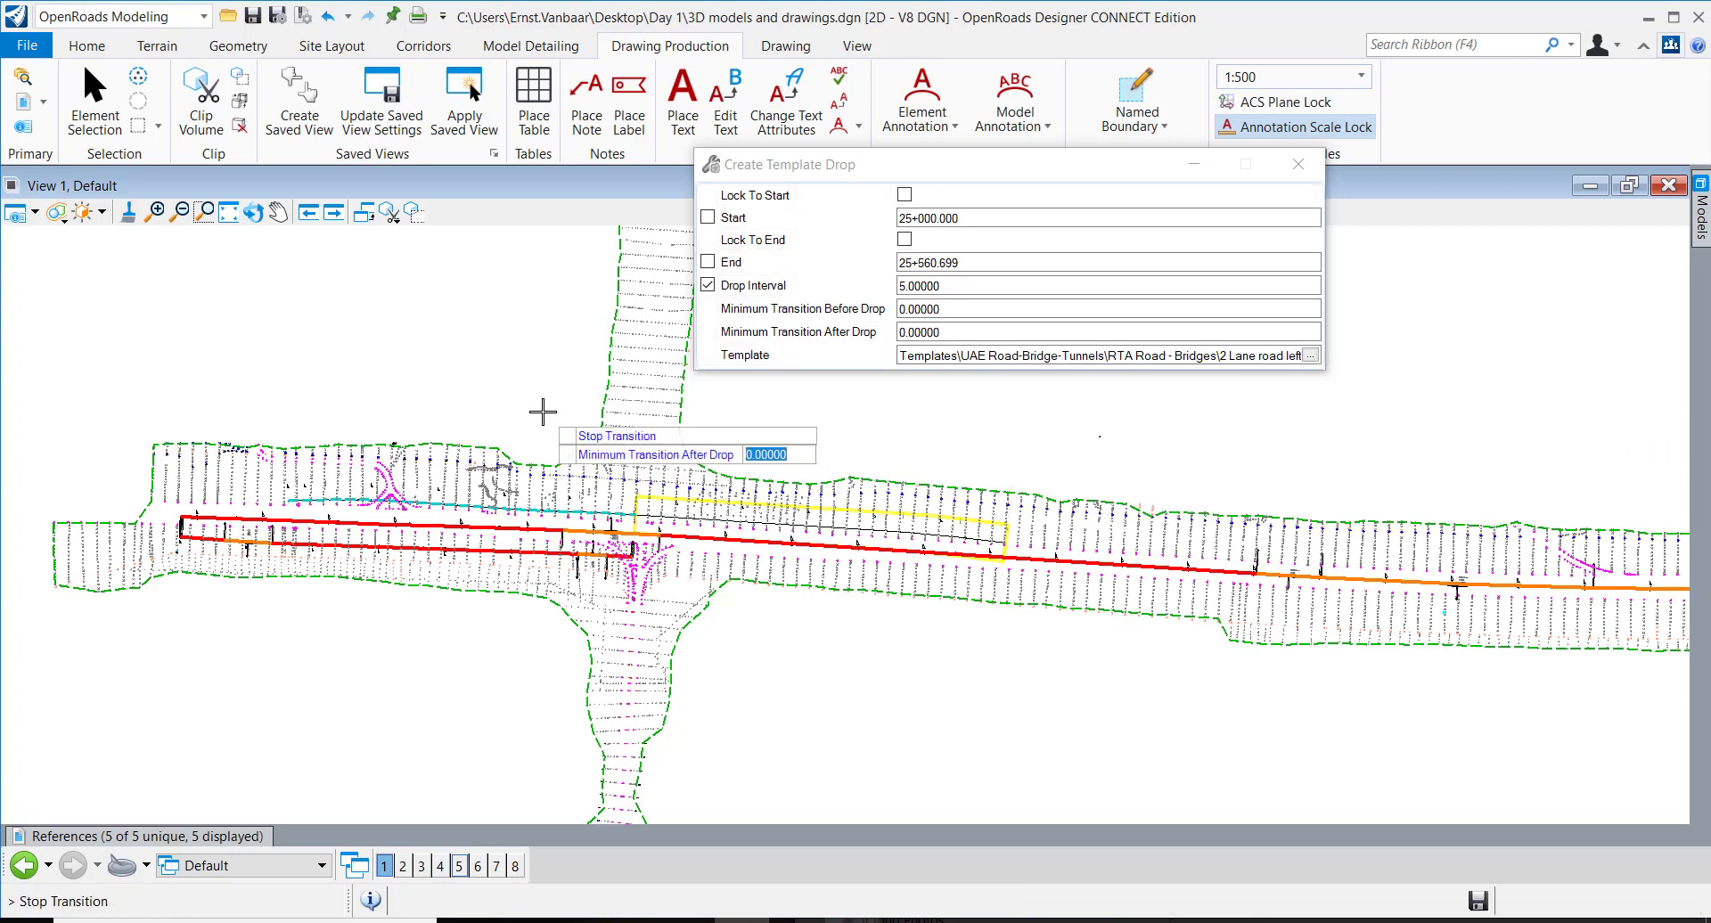
{"action": "left_click", "coordinate": [542, 410]}
{"action": "scroll", "coordinate": [631, 532], "scroll_direction": "up", "scroll_amount": 5}
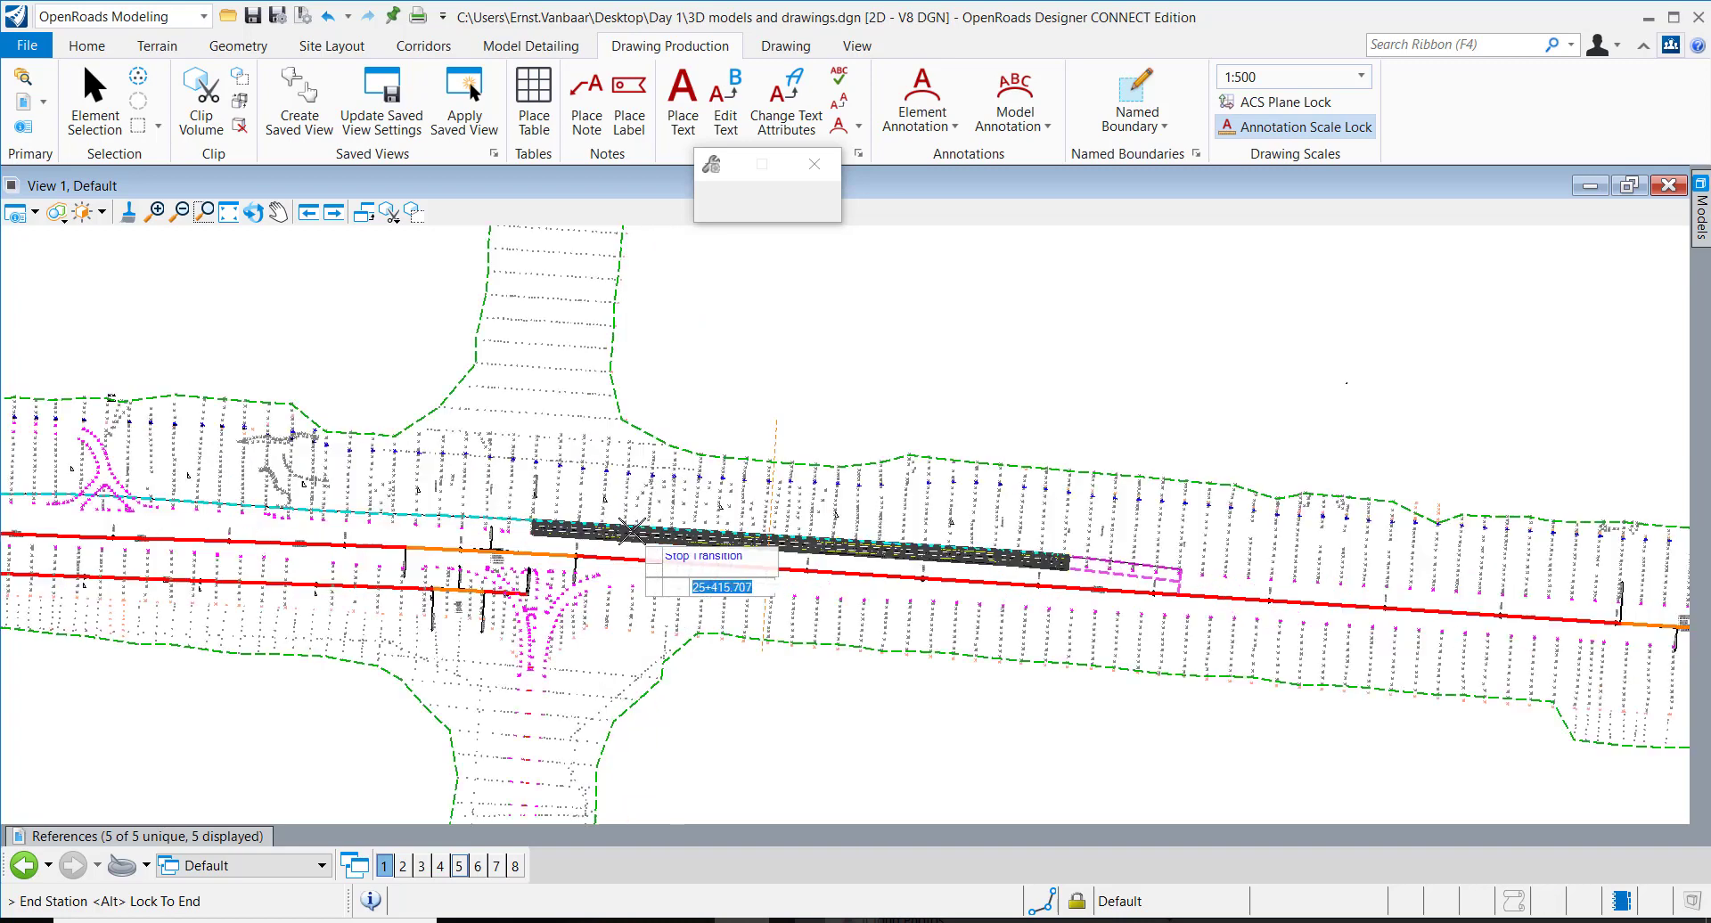
{"action": "scroll", "coordinate": [755, 588], "scroll_direction": "up", "scroll_amount": 5}
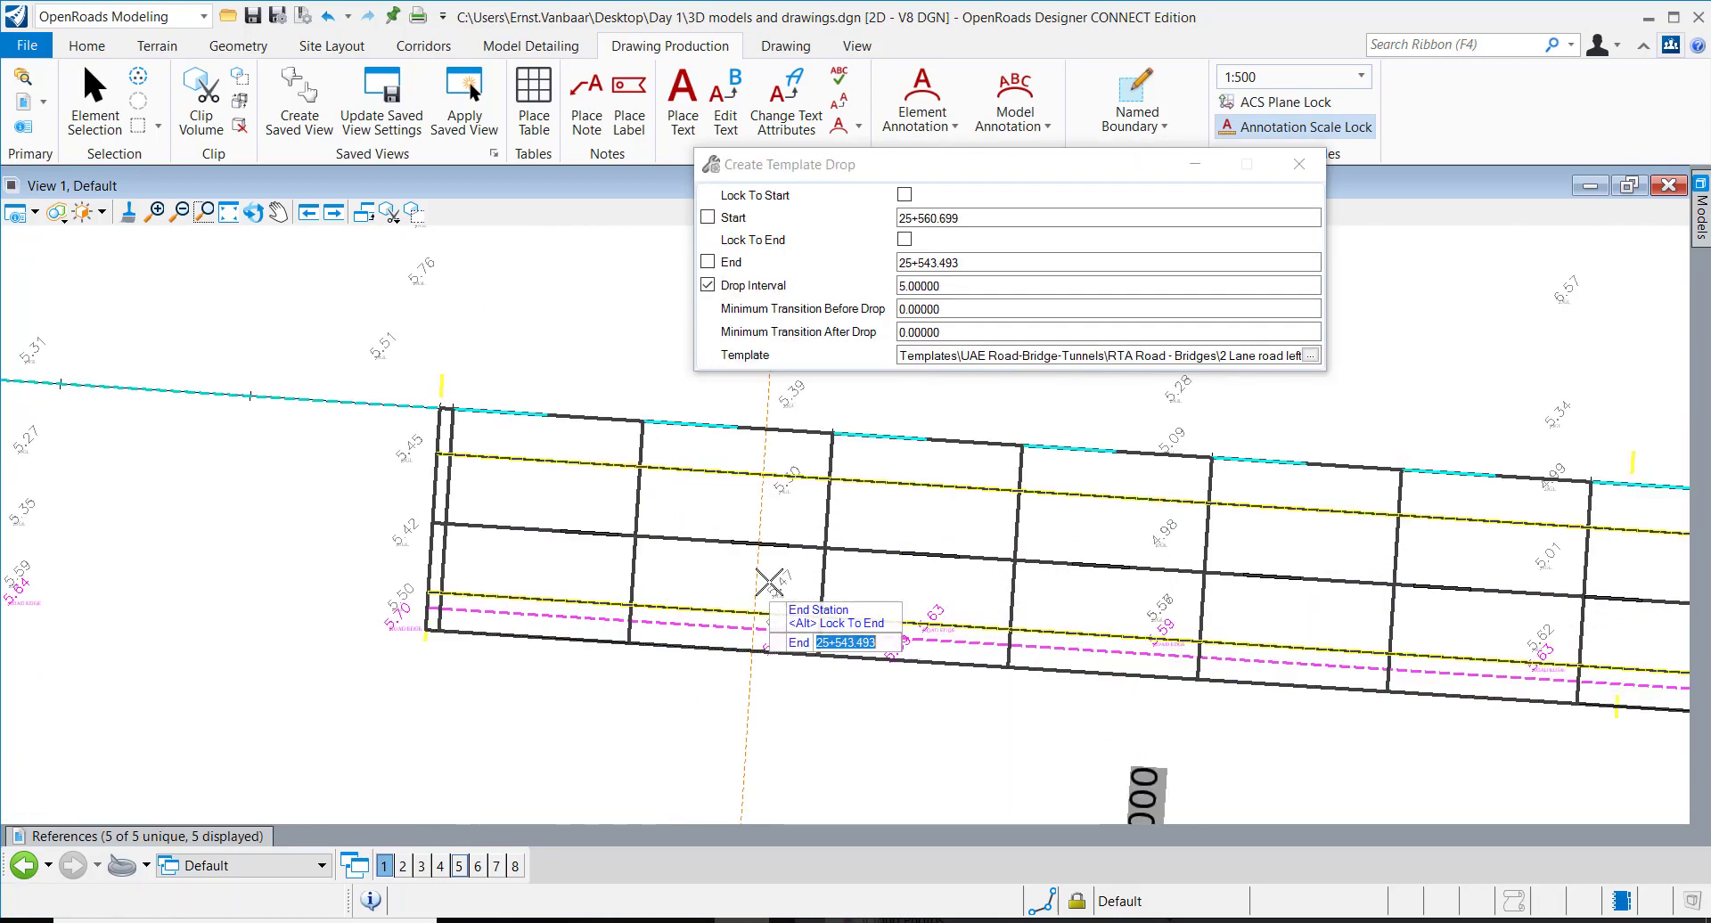
{"action": "left_click", "coordinate": [764, 664]}
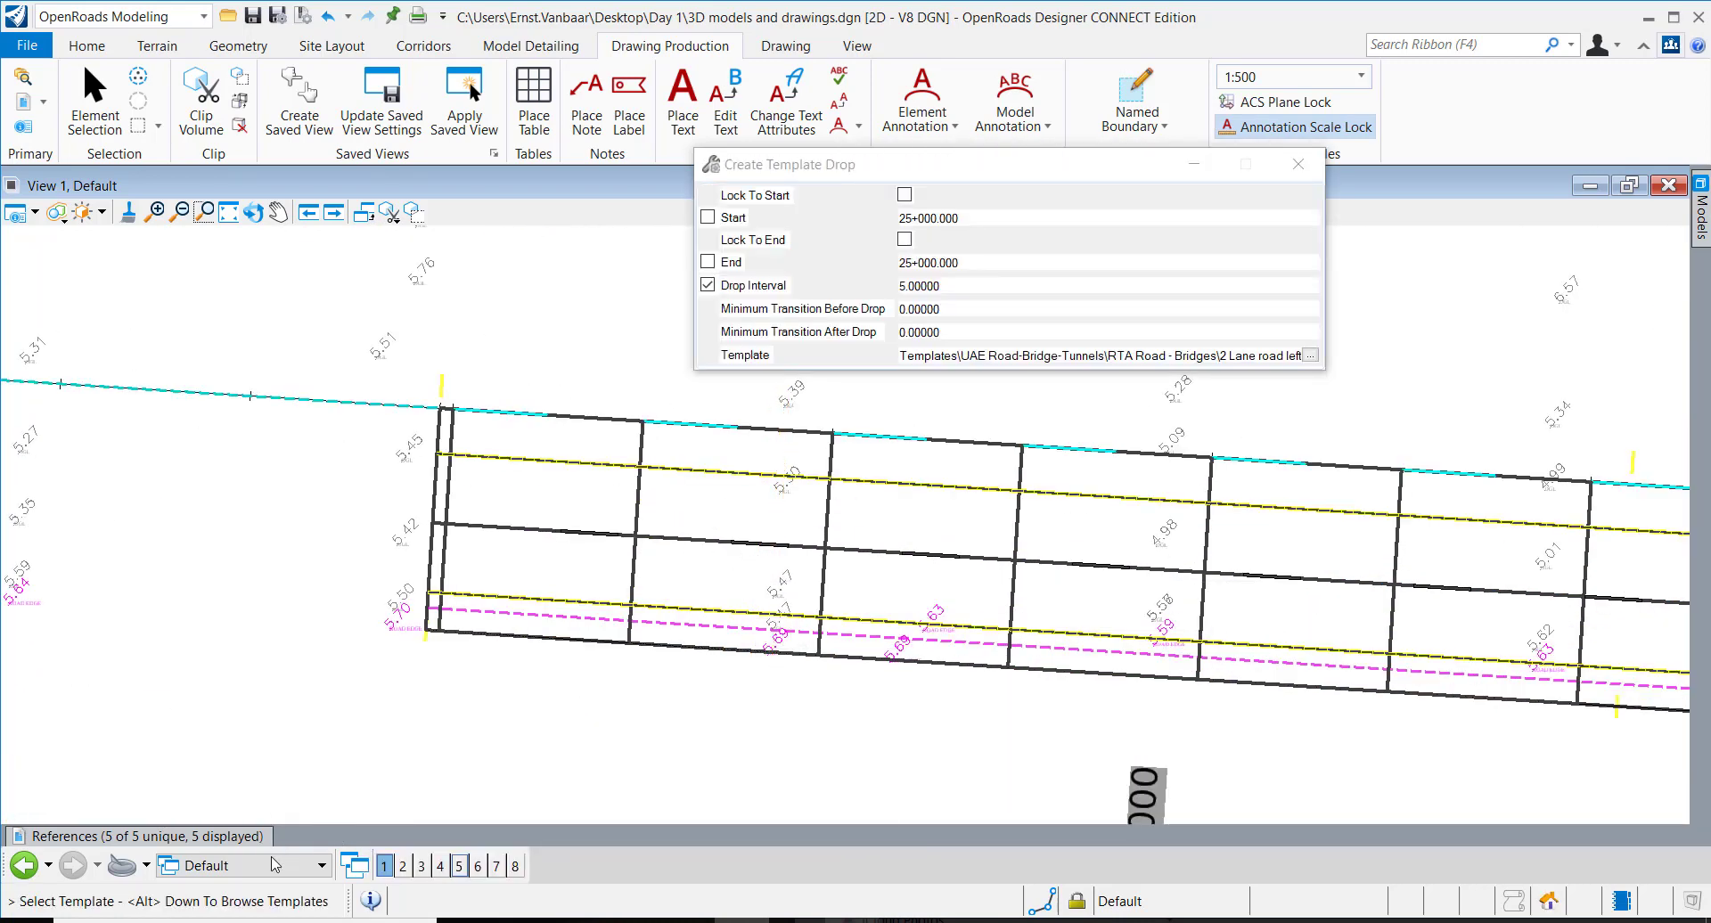
Step: Switch to the Default-3D views and inspect the corridor's wireframe close up from an oblique angle
{"action": "left_click", "coordinate": [286, 865]}
{"action": "left_click", "coordinate": [227, 751]}
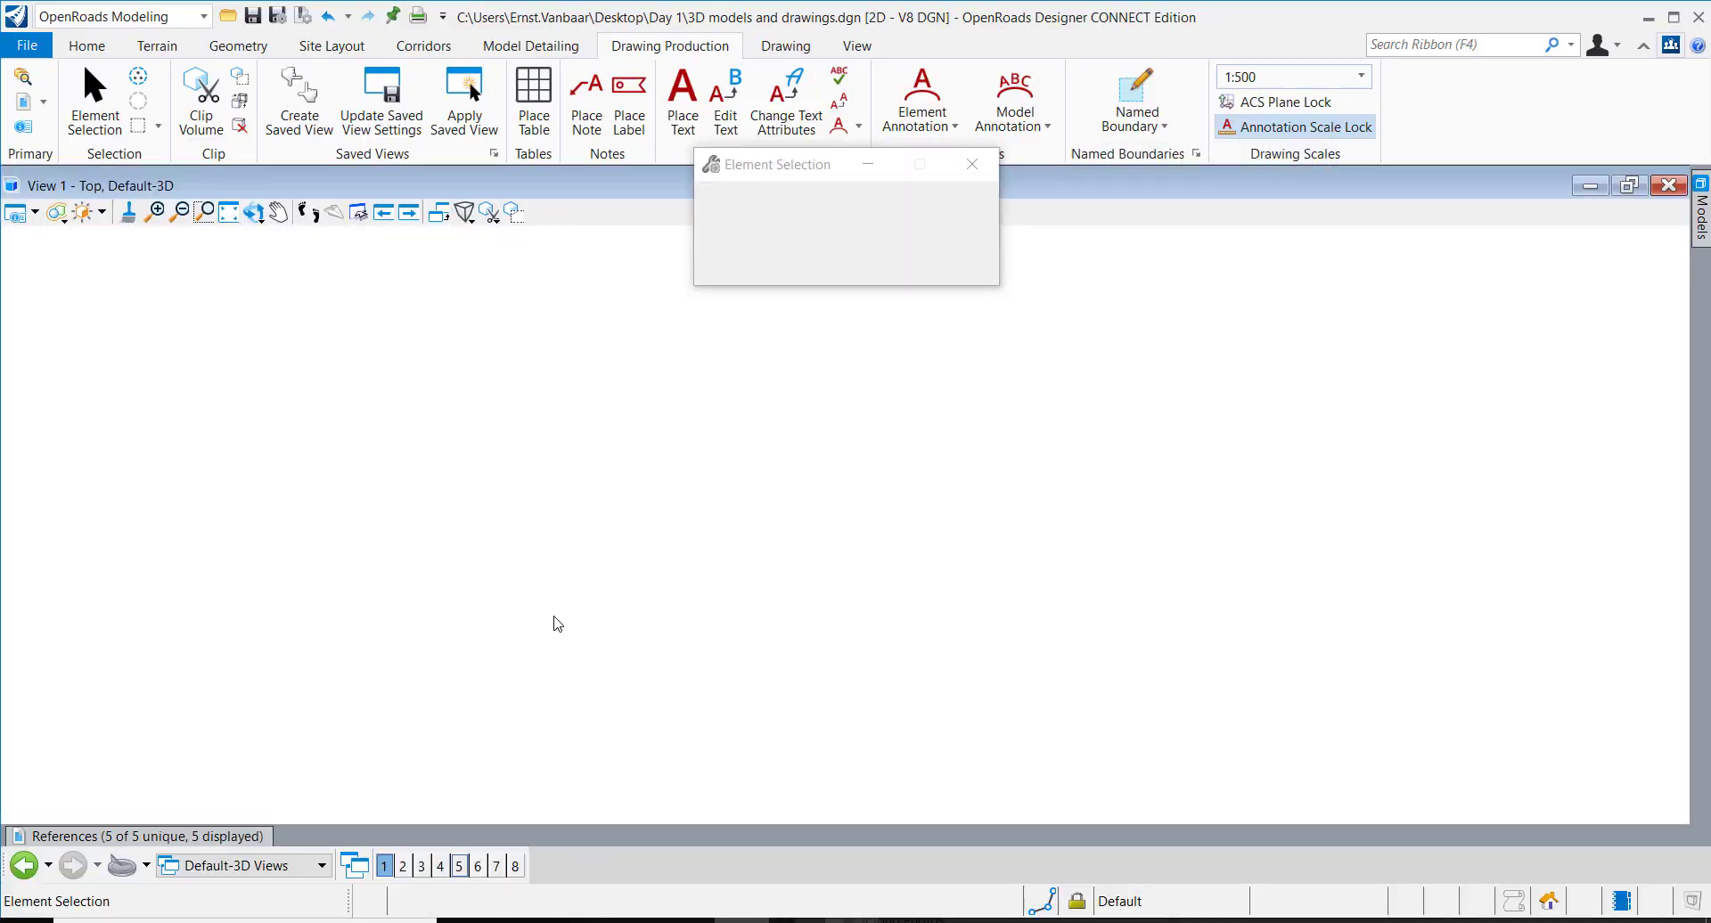
{"action": "scroll", "coordinate": [583, 649], "scroll_direction": "up", "scroll_amount": 5}
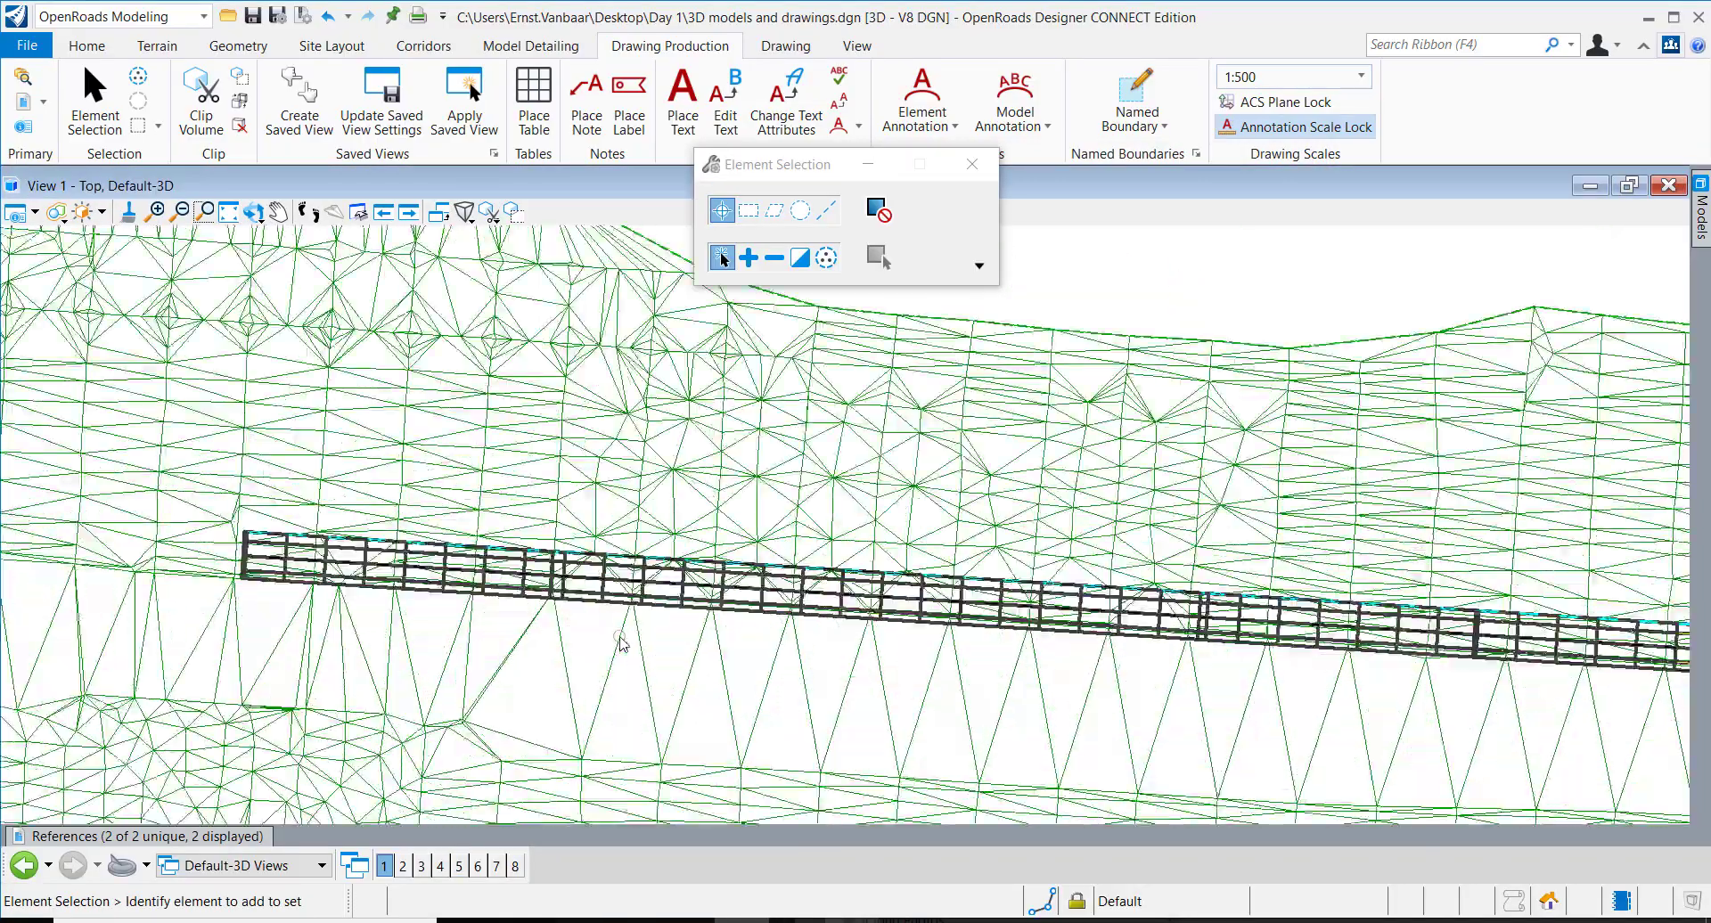
{"action": "middle_click_drag", "start_coordinate": [622, 643], "coordinate": [599, 526], "text": "shift"}
{"action": "middle_click_drag", "start_coordinate": [963, 661], "coordinate": [692, 677], "text": "shift"}
{"action": "scroll", "coordinate": [974, 711], "scroll_direction": "up", "scroll_amount": 5}
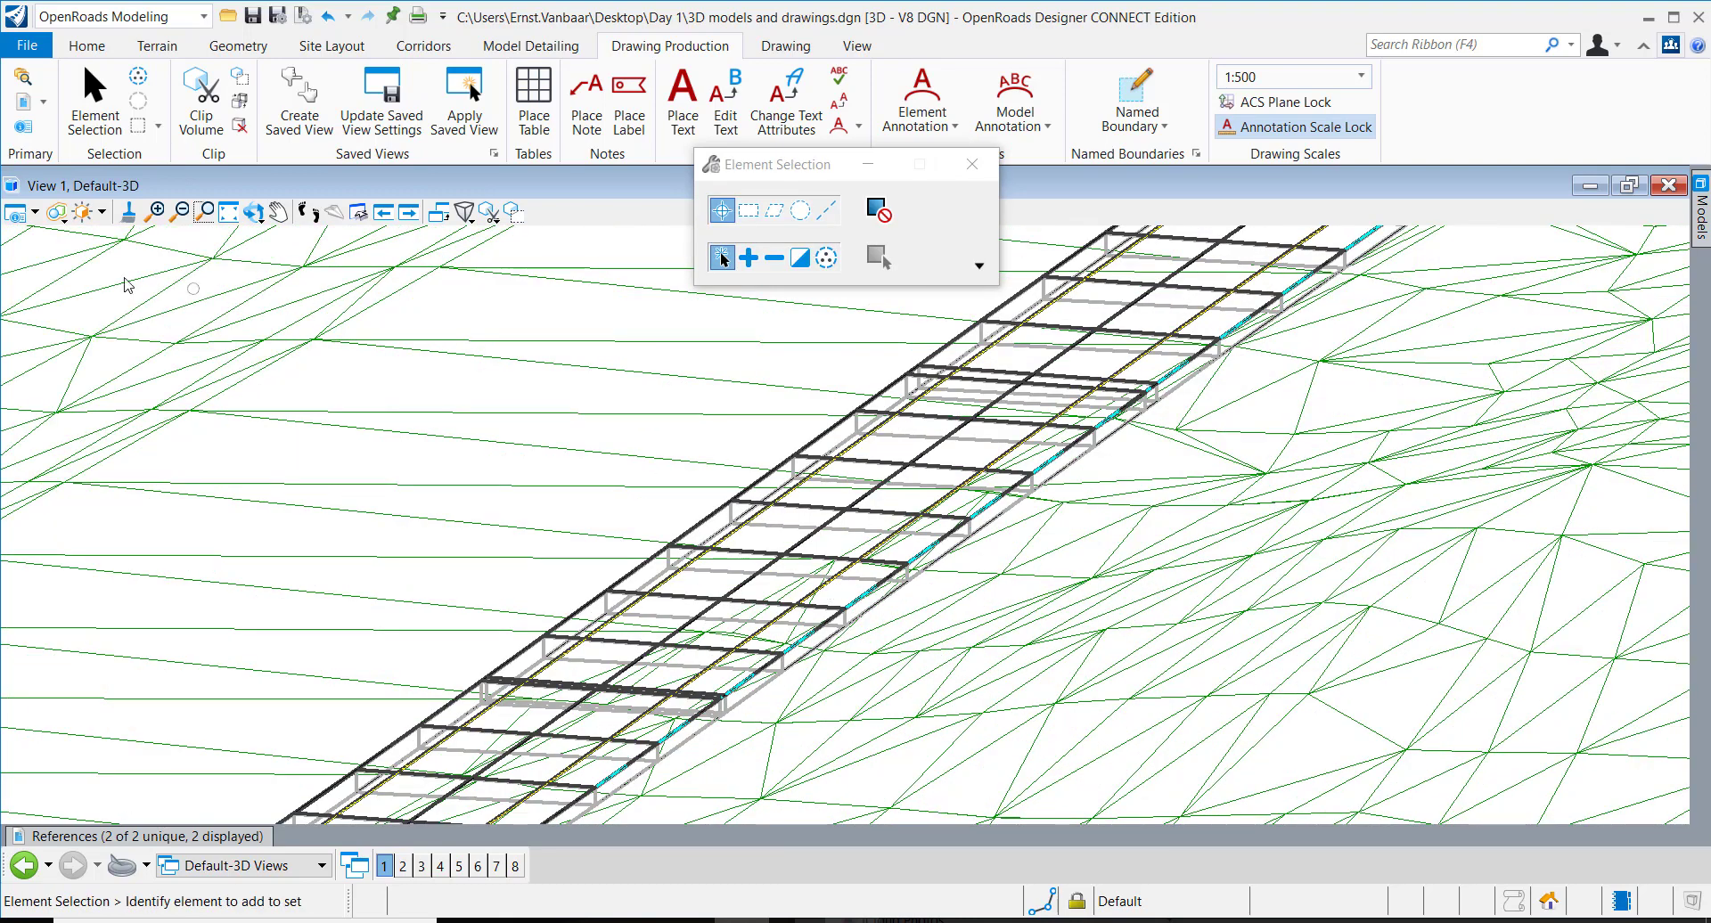
Step: Set View 1's display style to Illustration and raise the view brightness
{"action": "left_click", "coordinate": [34, 216]}
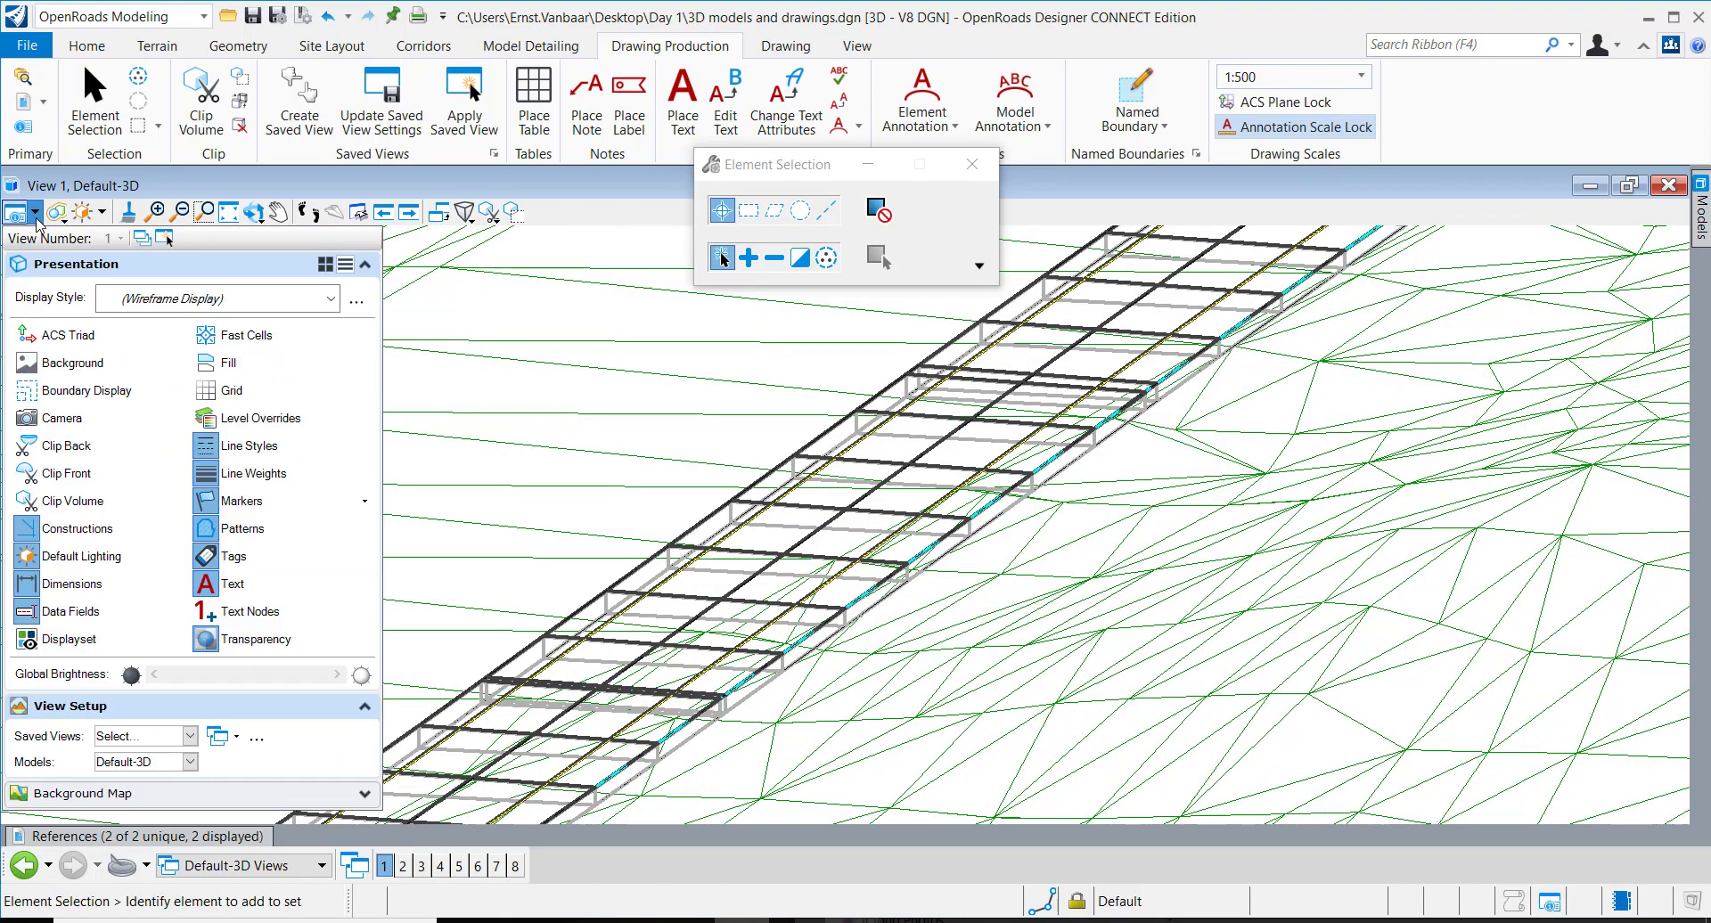
{"action": "left_click", "coordinate": [182, 306]}
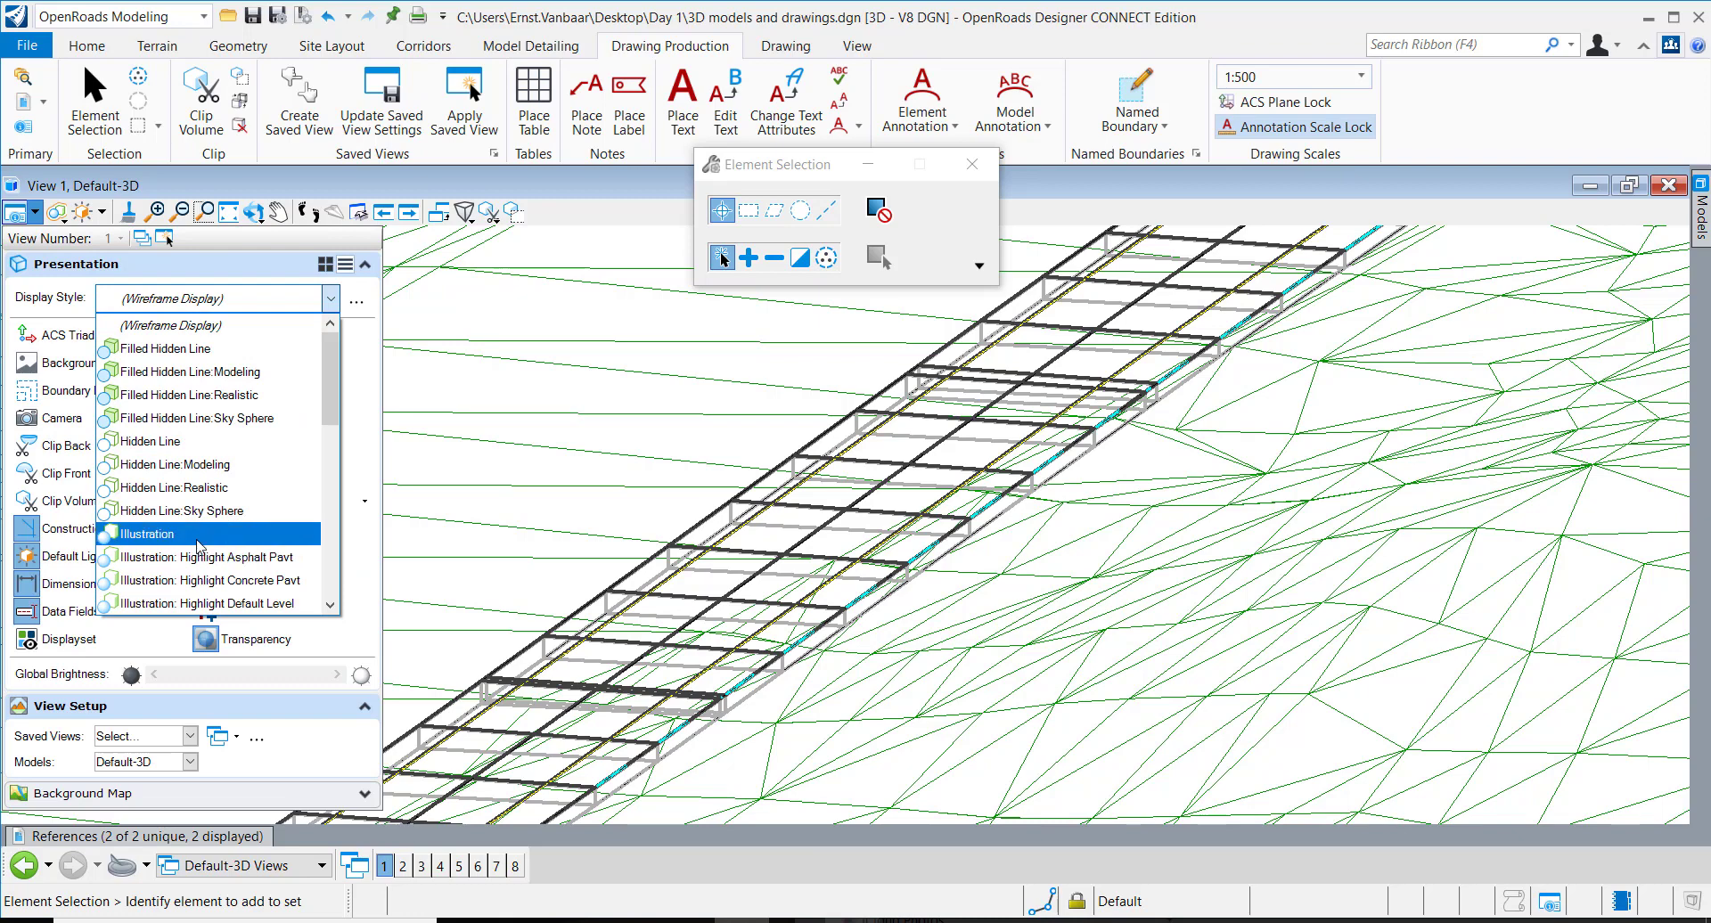
{"action": "left_click", "coordinate": [147, 533]}
{"action": "scroll", "coordinate": [607, 558], "scroll_direction": "down", "scroll_amount": 5}
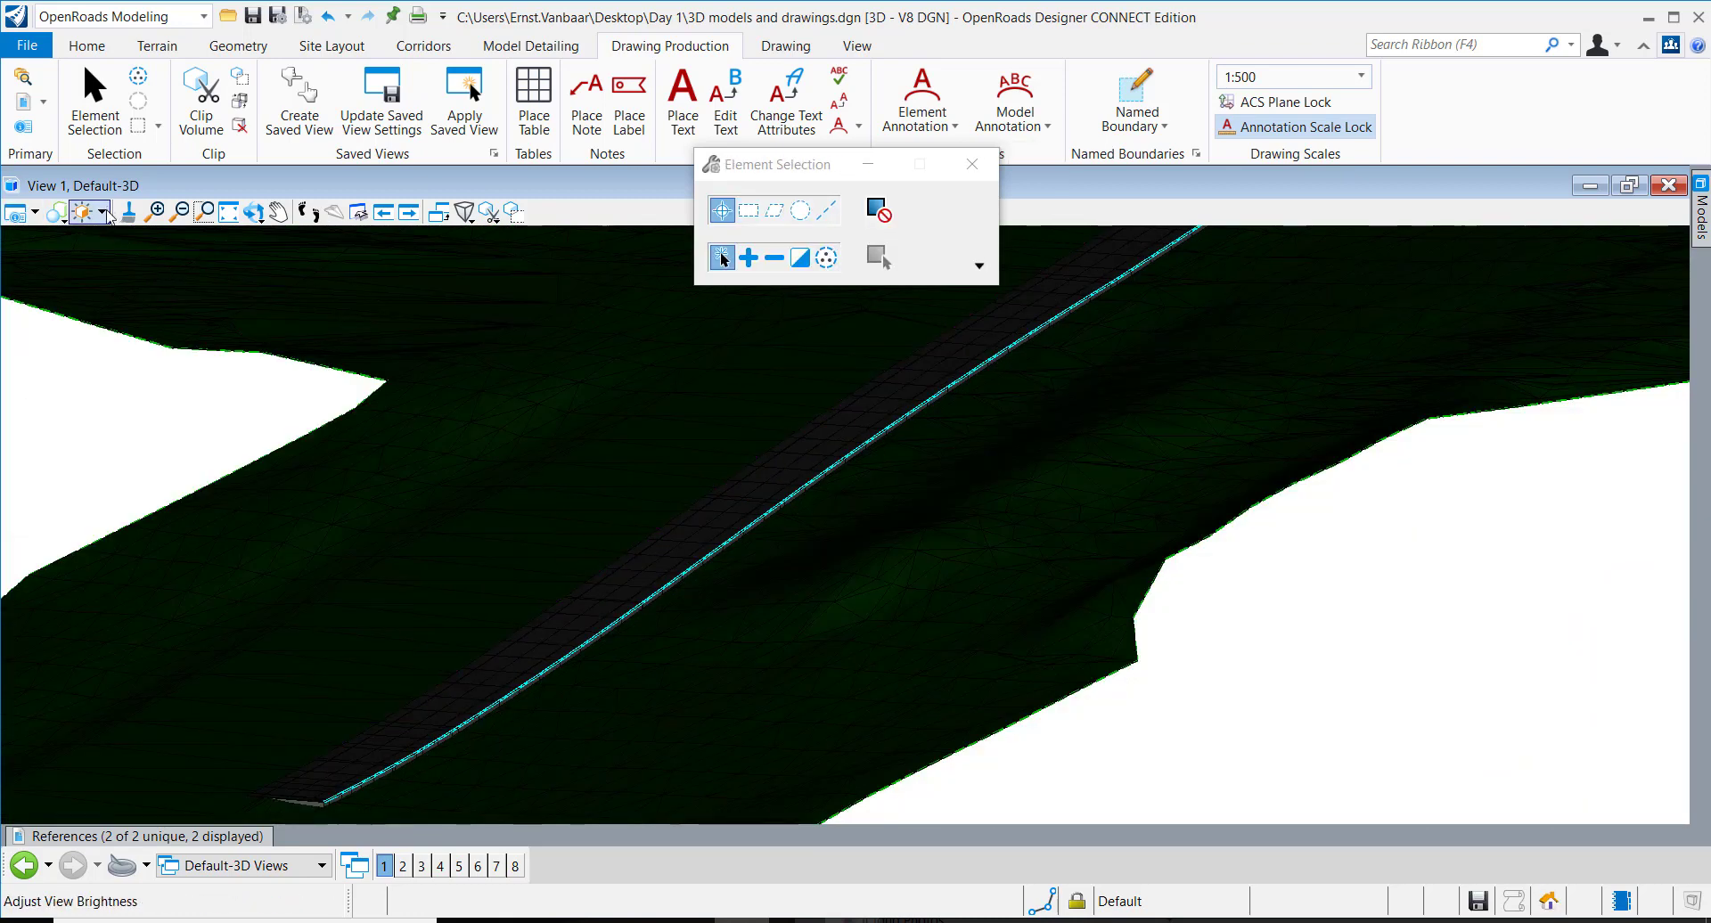
{"action": "left_click", "coordinate": [92, 214]}
{"action": "left_click", "coordinate": [238, 287]}
Step: Examine the shaded corridor's end face, lane markings and surface along its length from several angles
{"action": "middle_click_drag", "start_coordinate": [656, 586], "coordinate": [907, 586]}
{"action": "middle_click_drag", "start_coordinate": [655, 674], "coordinate": [968, 430]}
{"action": "scroll", "coordinate": [809, 568], "scroll_direction": "up", "scroll_amount": 10}
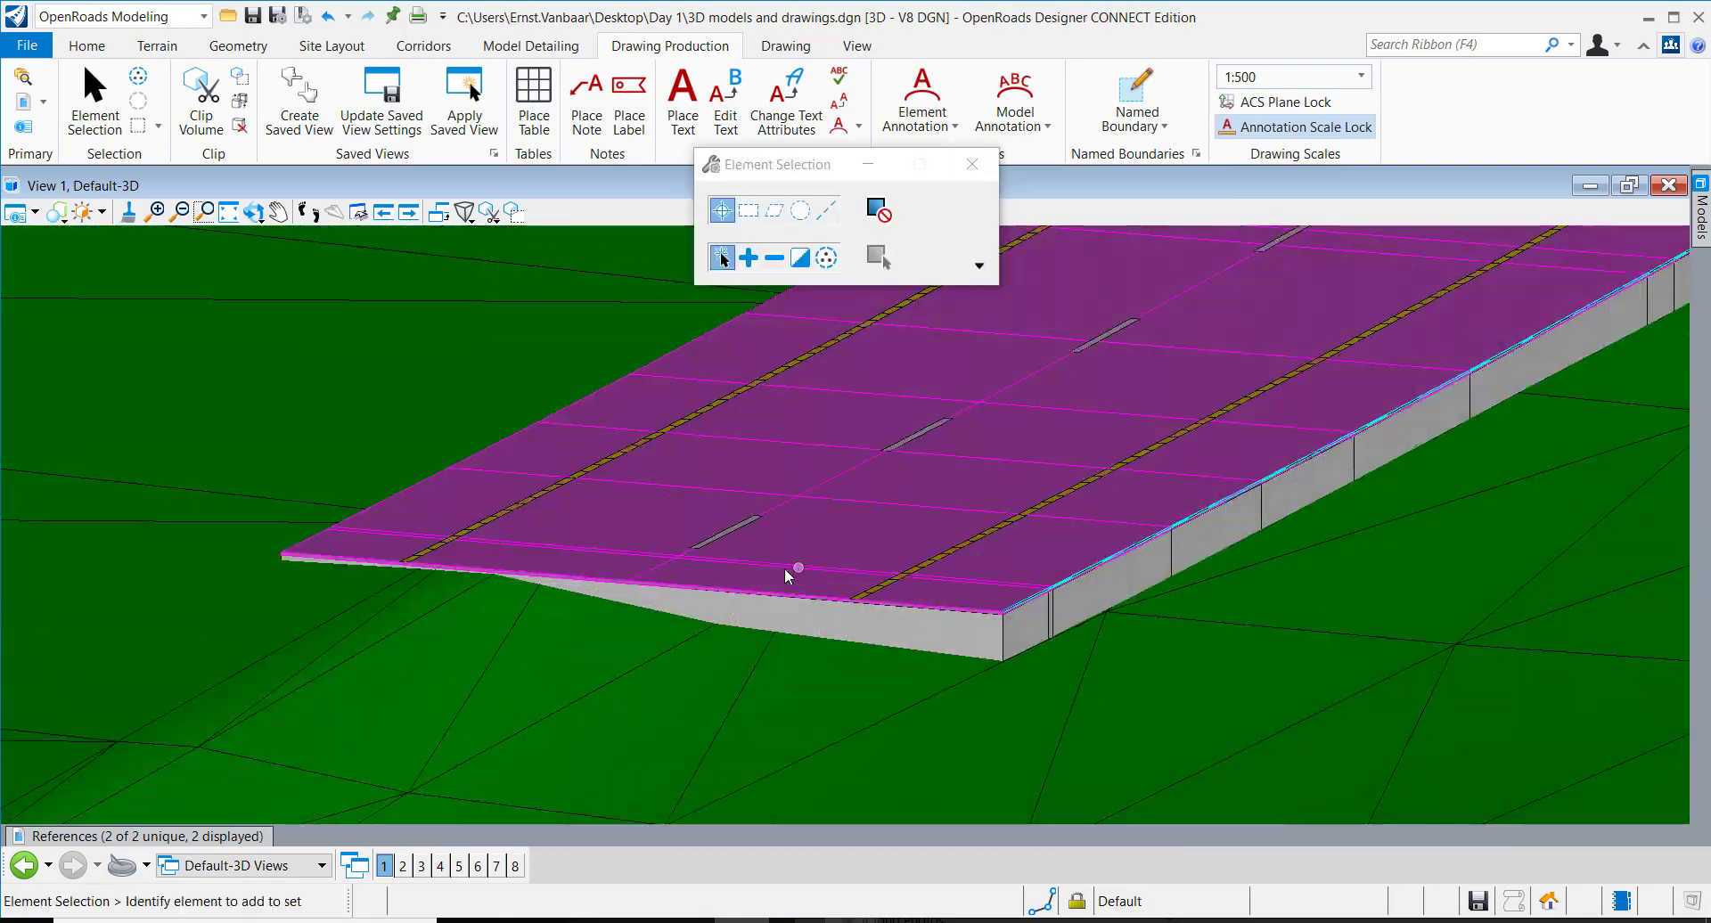
{"action": "middle_click_drag", "start_coordinate": [785, 569], "coordinate": [672, 610], "text": "shift"}
{"action": "scroll", "coordinate": [672, 610], "scroll_direction": "down", "scroll_amount": 10}
{"action": "middle_click_drag", "start_coordinate": [878, 510], "coordinate": [712, 779]}
{"action": "middle_click_drag", "start_coordinate": [949, 489], "coordinate": [905, 641]}
{"action": "scroll", "coordinate": [926, 547], "scroll_direction": "up", "scroll_amount": 8}
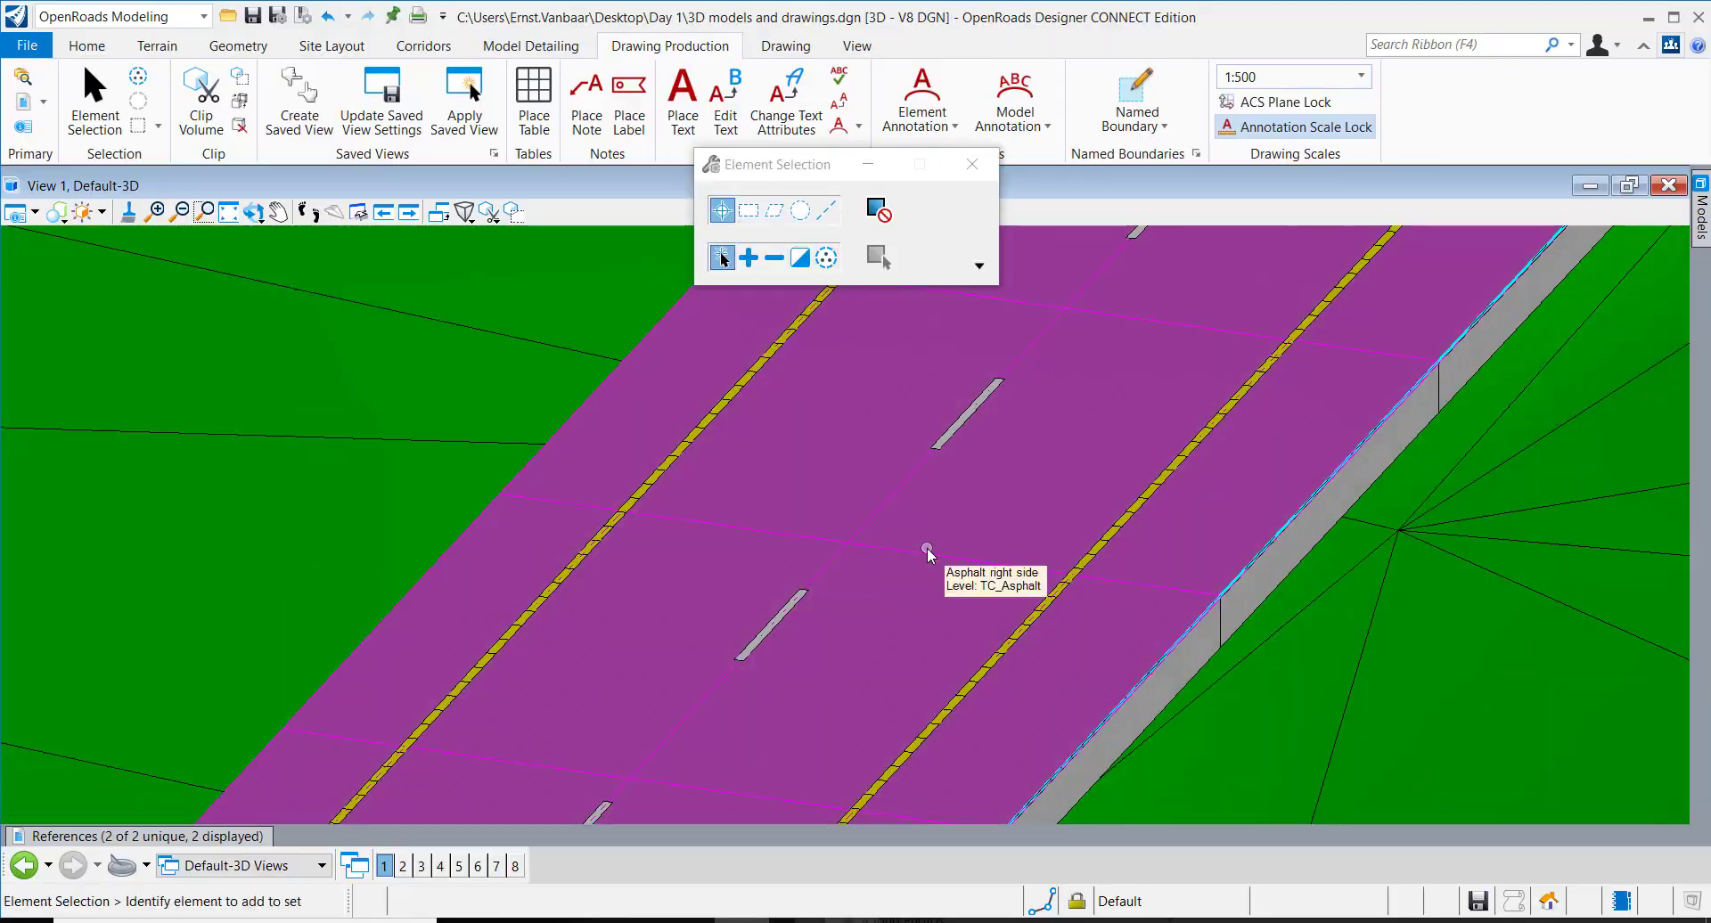
{"action": "scroll", "coordinate": [926, 547], "scroll_direction": "down", "scroll_amount": 10}
{"action": "scroll", "coordinate": [1072, 389], "scroll_direction": "up", "scroll_amount": 5}
{"action": "middle_click_drag", "start_coordinate": [1084, 431], "coordinate": [600, 676], "text": "shift"}
{"action": "scroll", "coordinate": [600, 676], "scroll_direction": "up", "scroll_amount": 2}
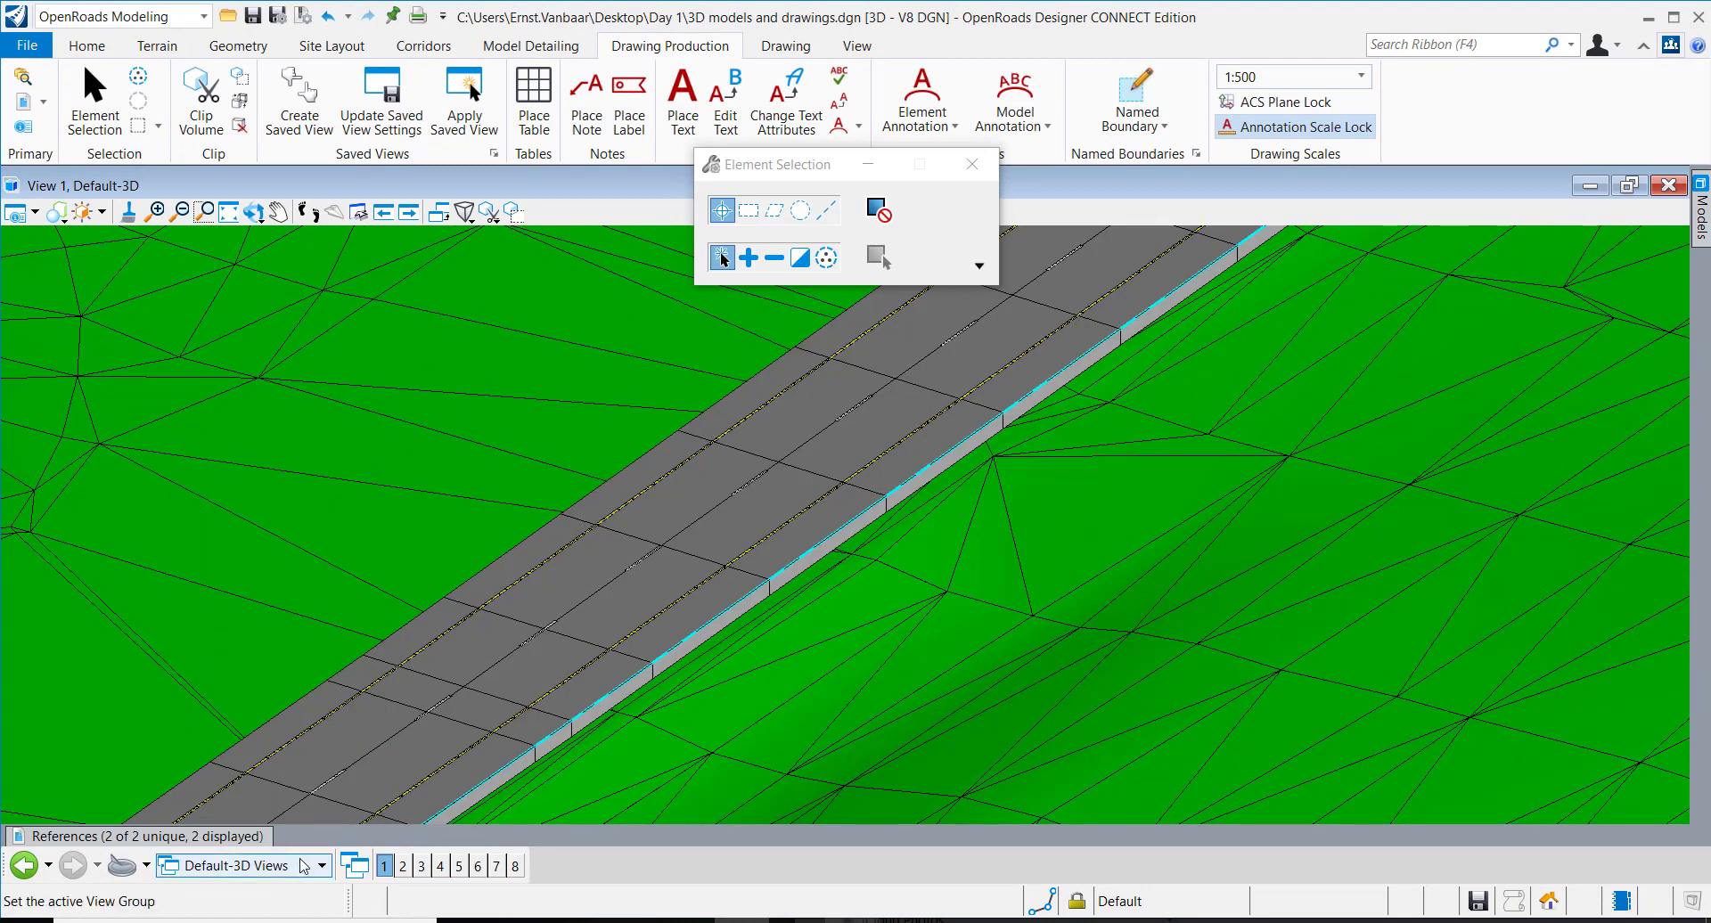
Step: Return to the Default views and open View 5 showing the Default-3D model, placed clear of the corridor's start in plan
{"action": "left_click", "coordinate": [320, 865]}
{"action": "left_click", "coordinate": [264, 736]}
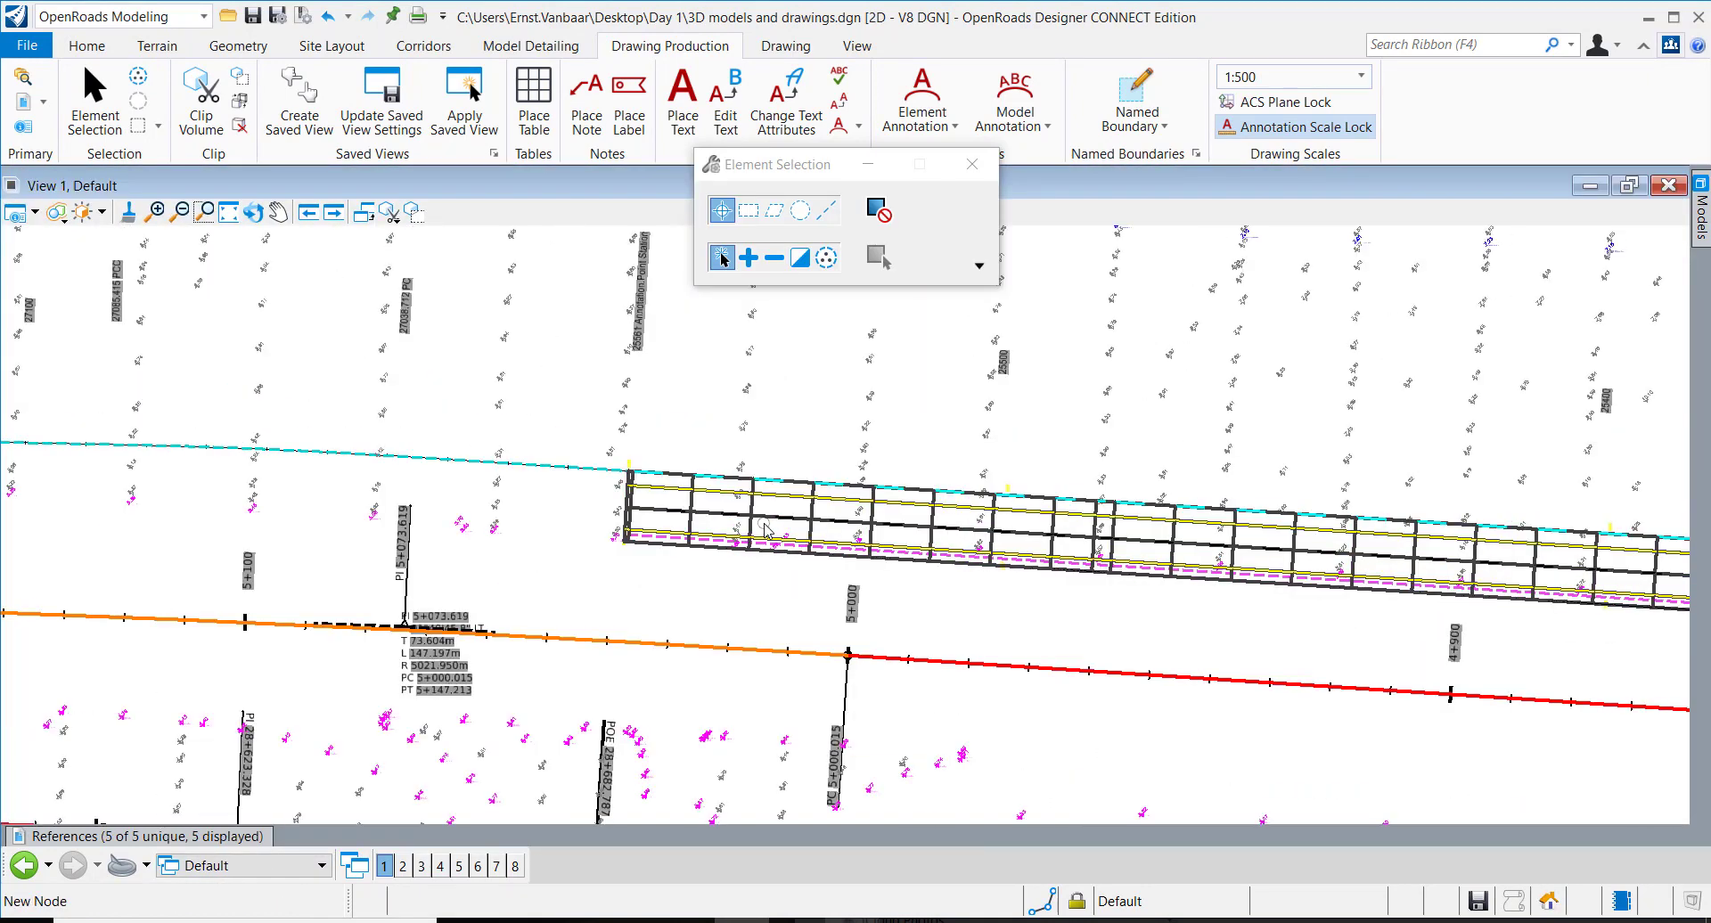
{"action": "left_click", "coordinate": [460, 867]}
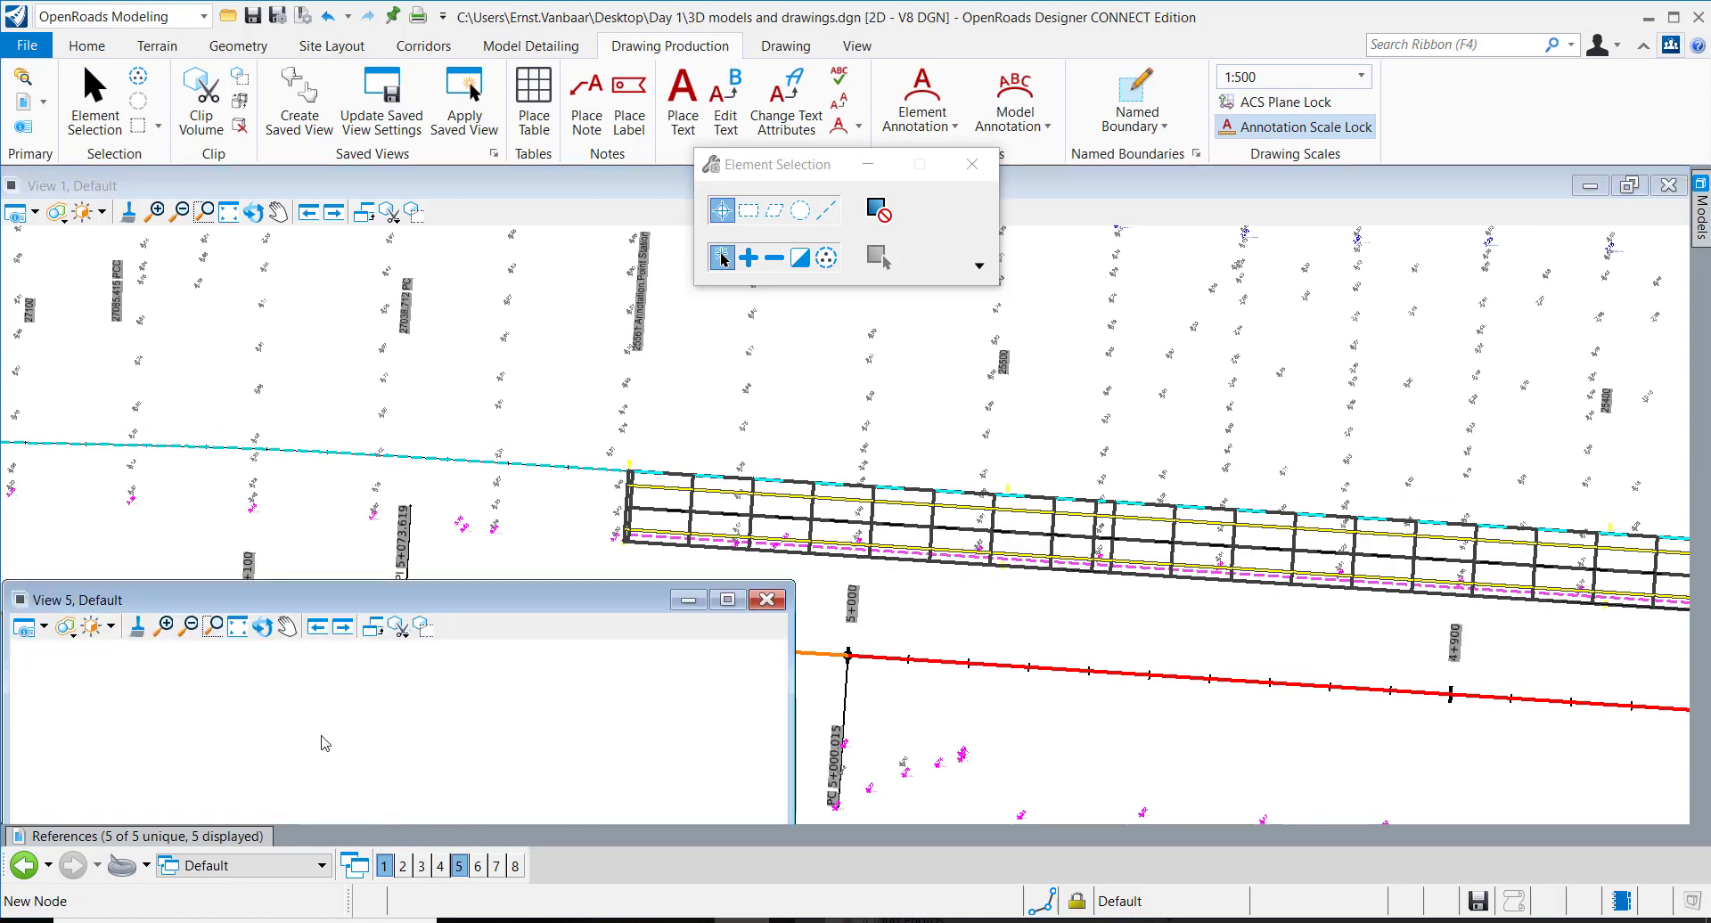
{"action": "left_click_drag", "start_coordinate": [297, 606], "coordinate": [836, 516]}
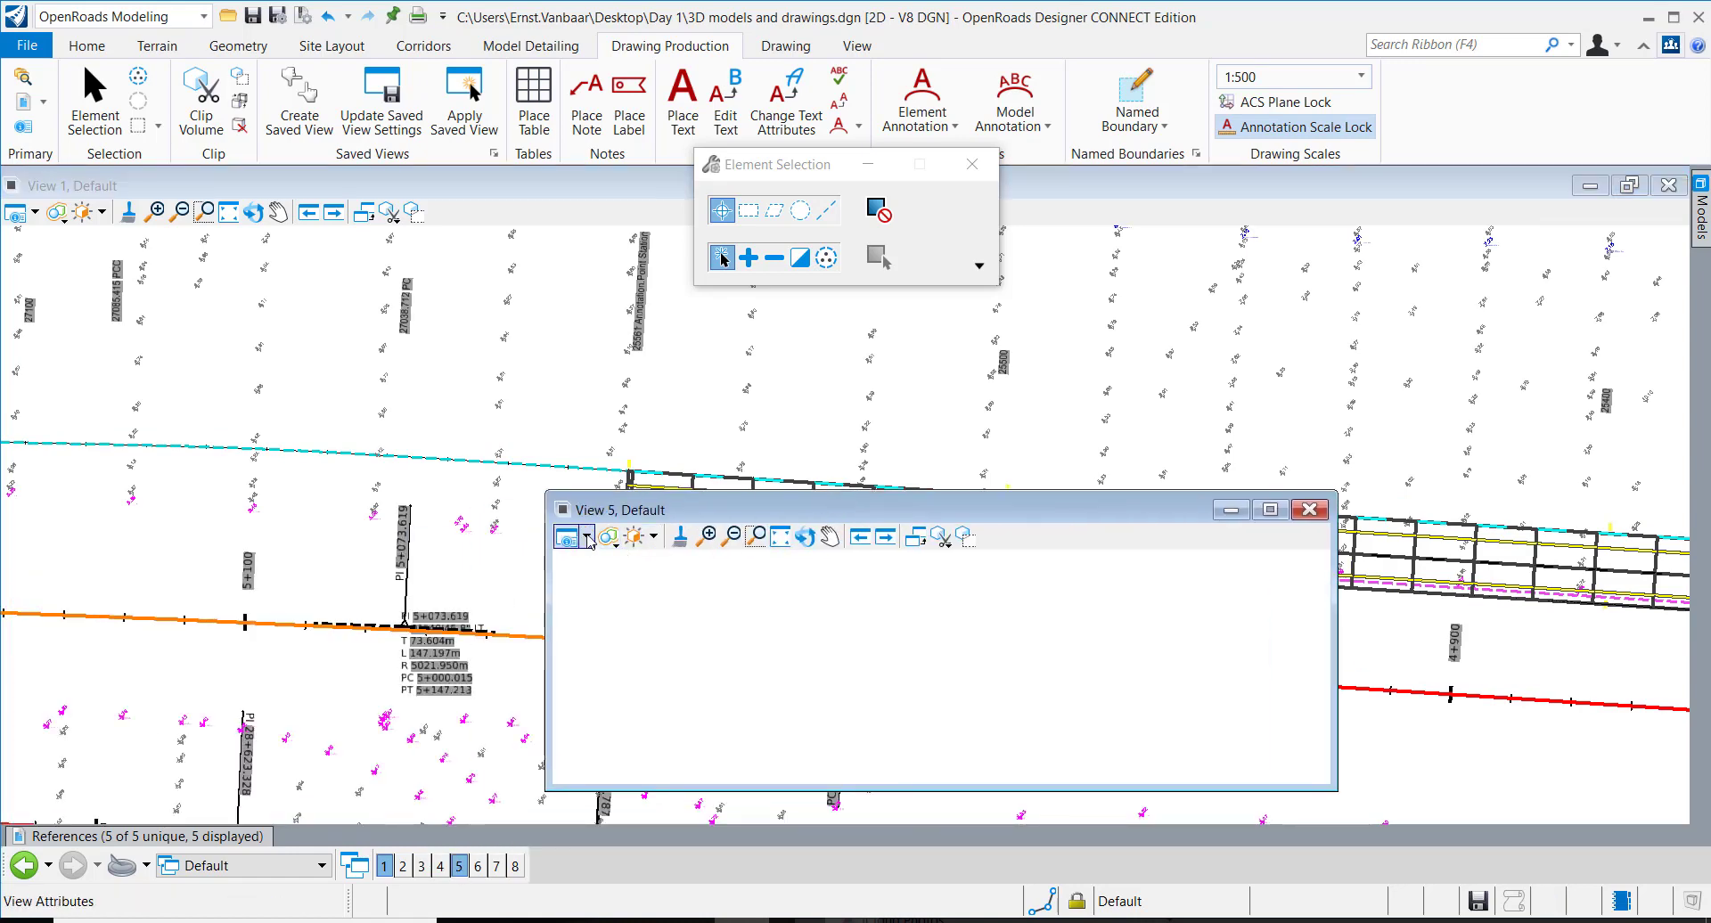
{"action": "left_click", "coordinate": [587, 537]}
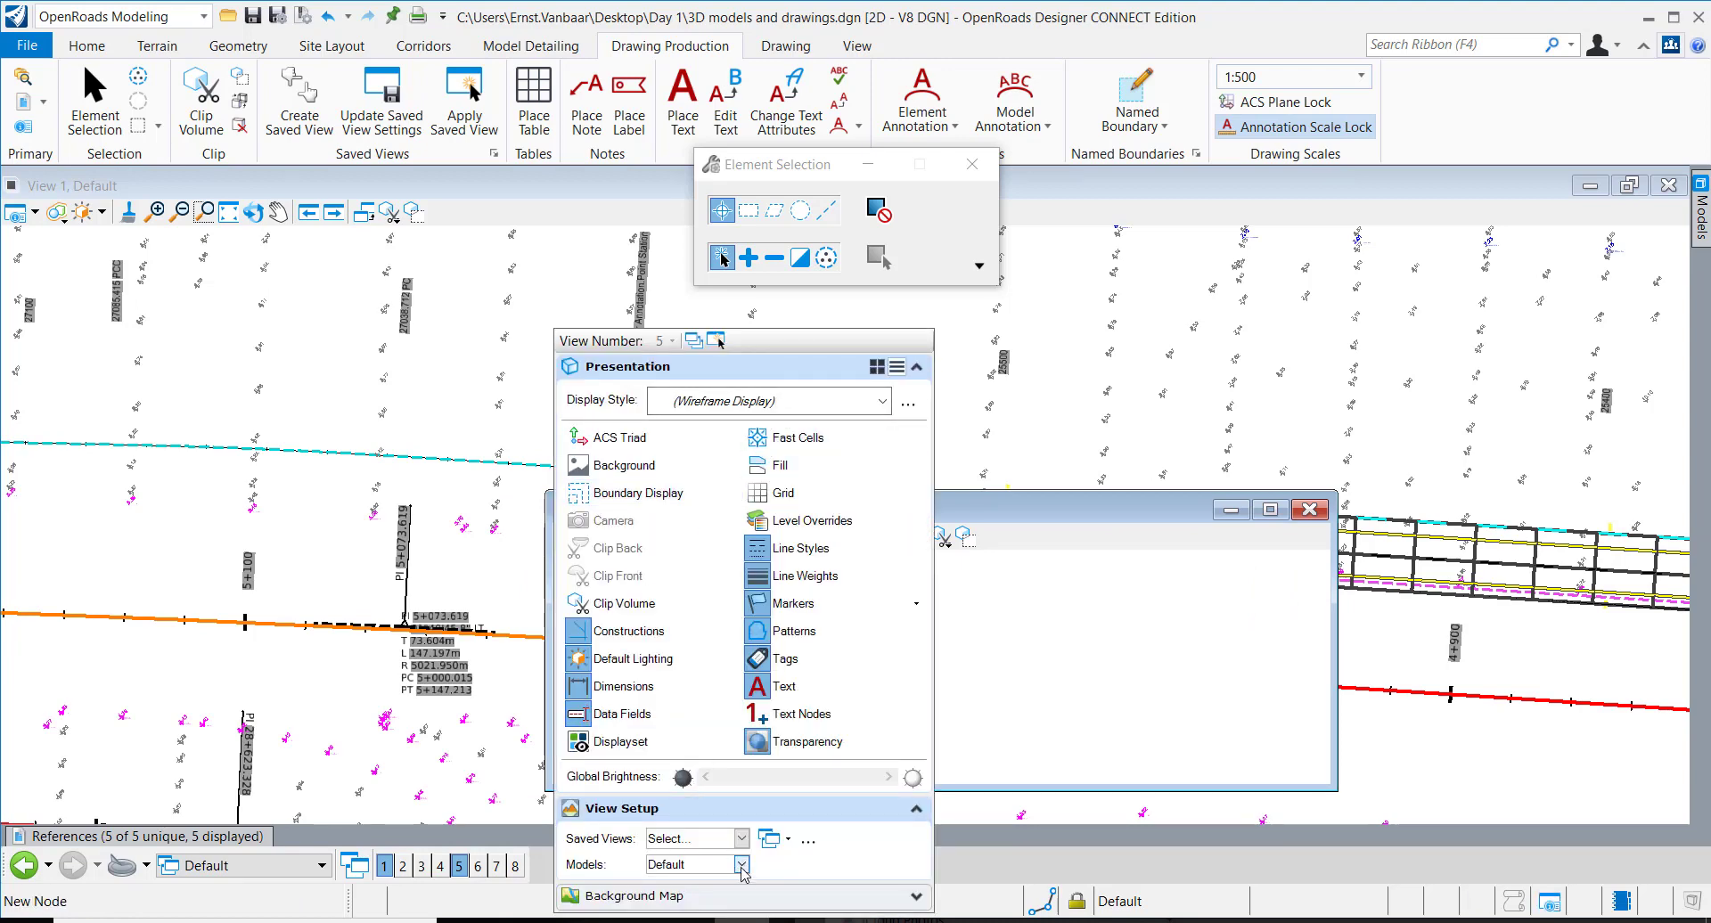
{"action": "left_click", "coordinate": [740, 864]}
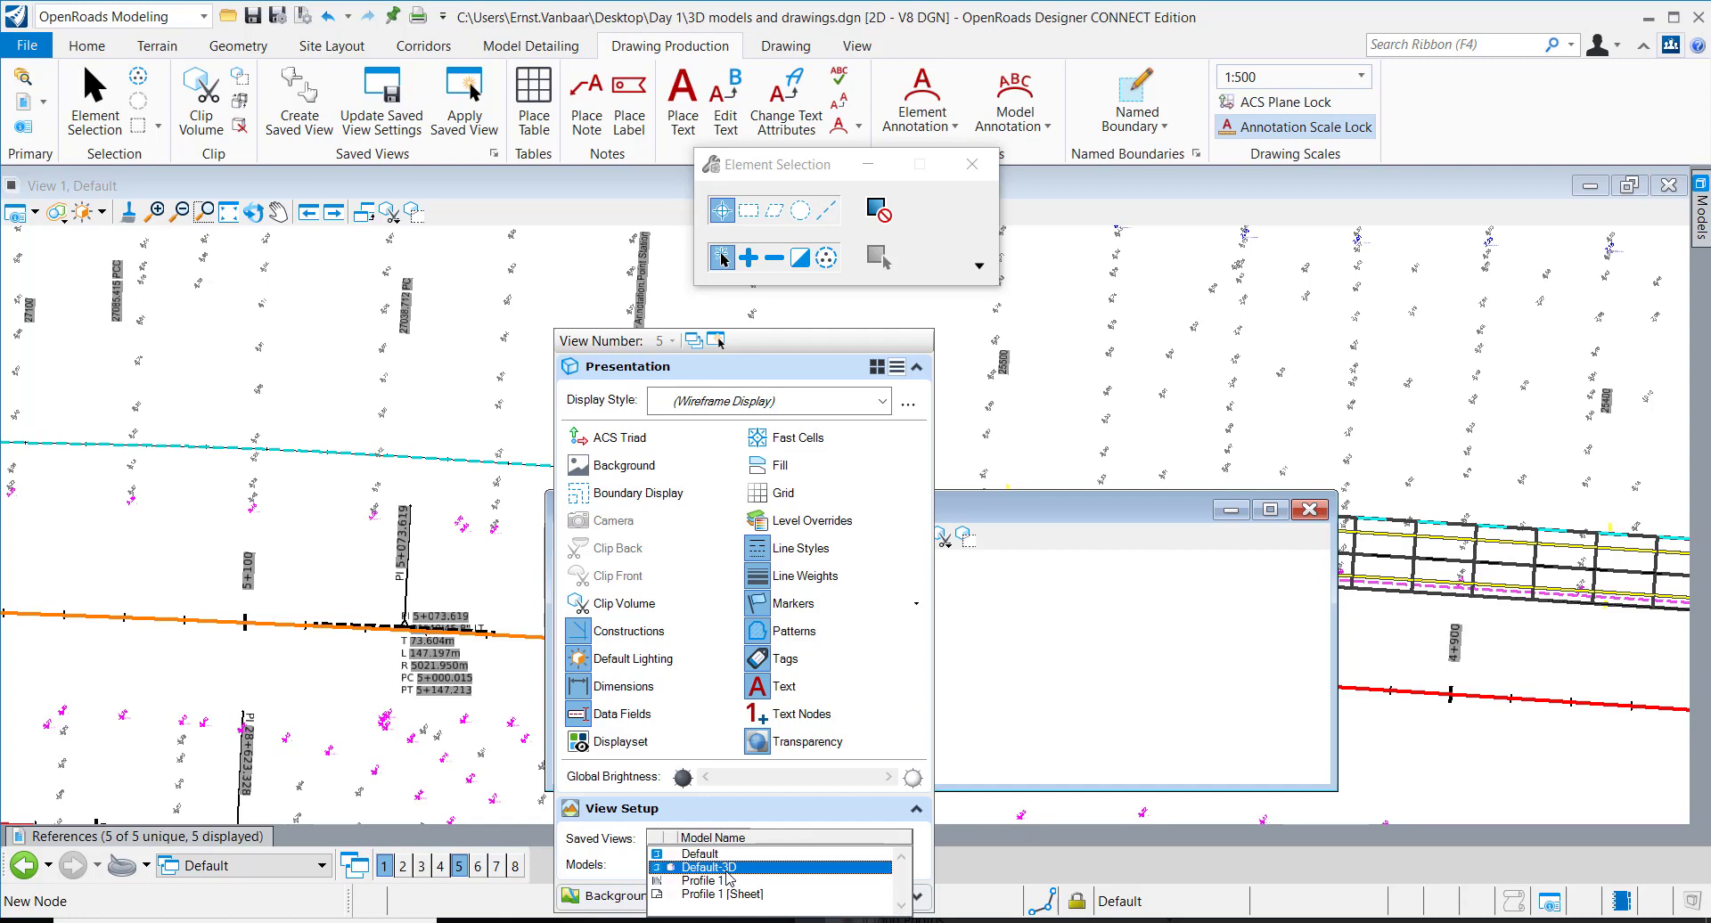
{"action": "left_click", "coordinate": [726, 868]}
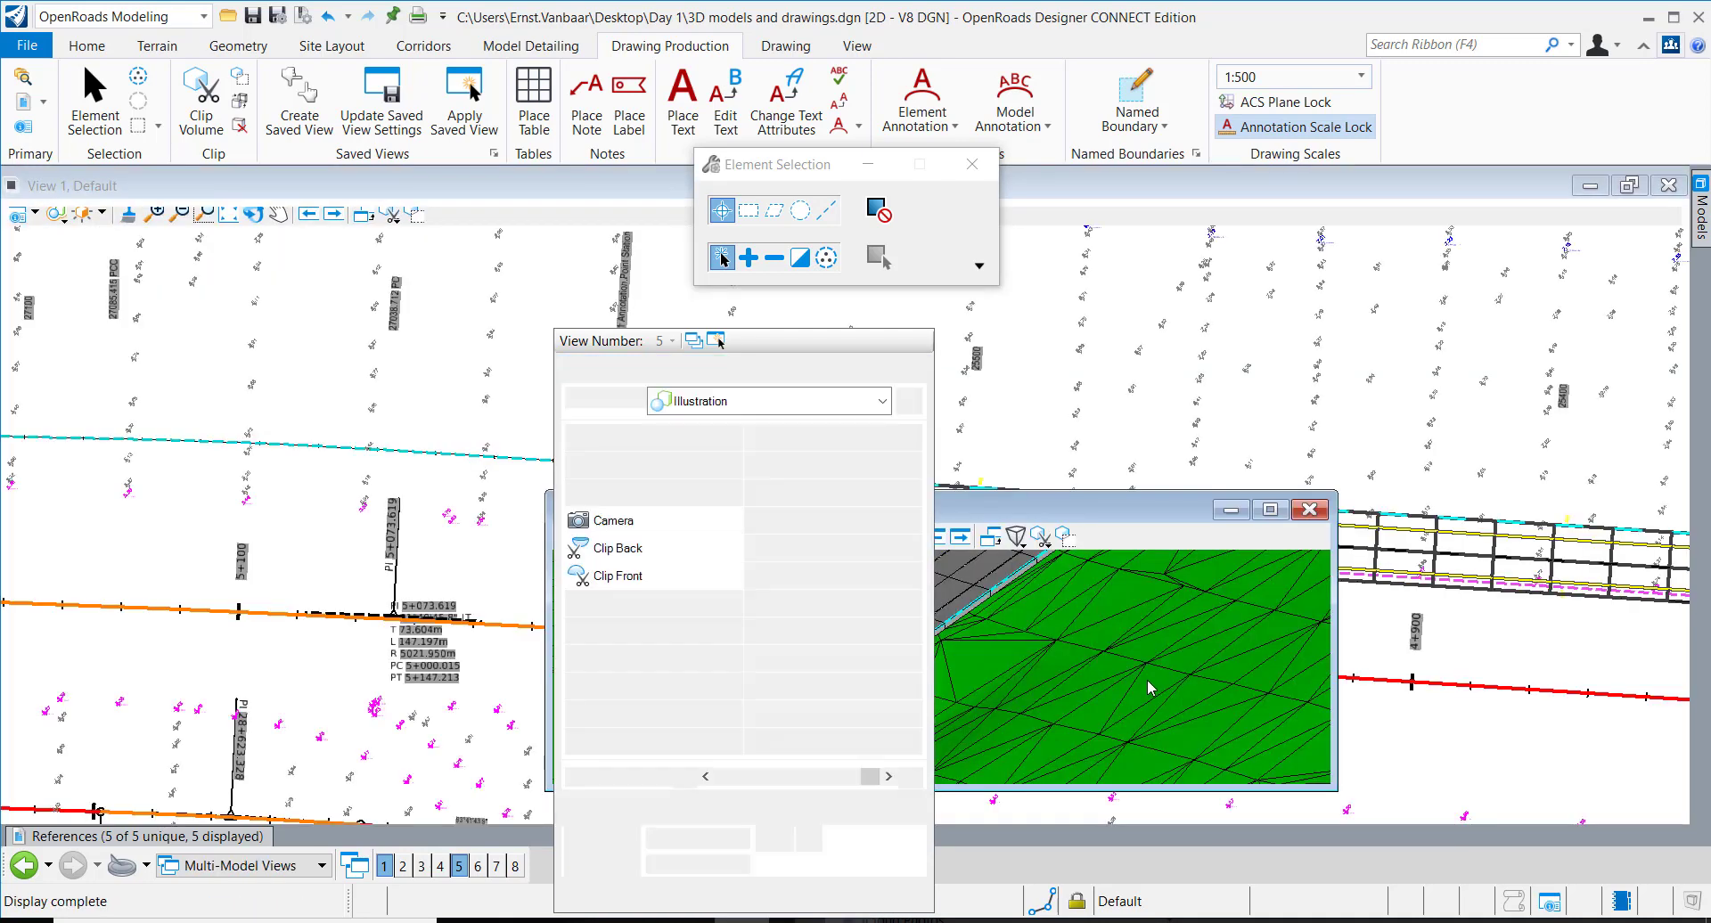
{"action": "left_click_drag", "start_coordinate": [1034, 521], "coordinate": [1442, 322]}
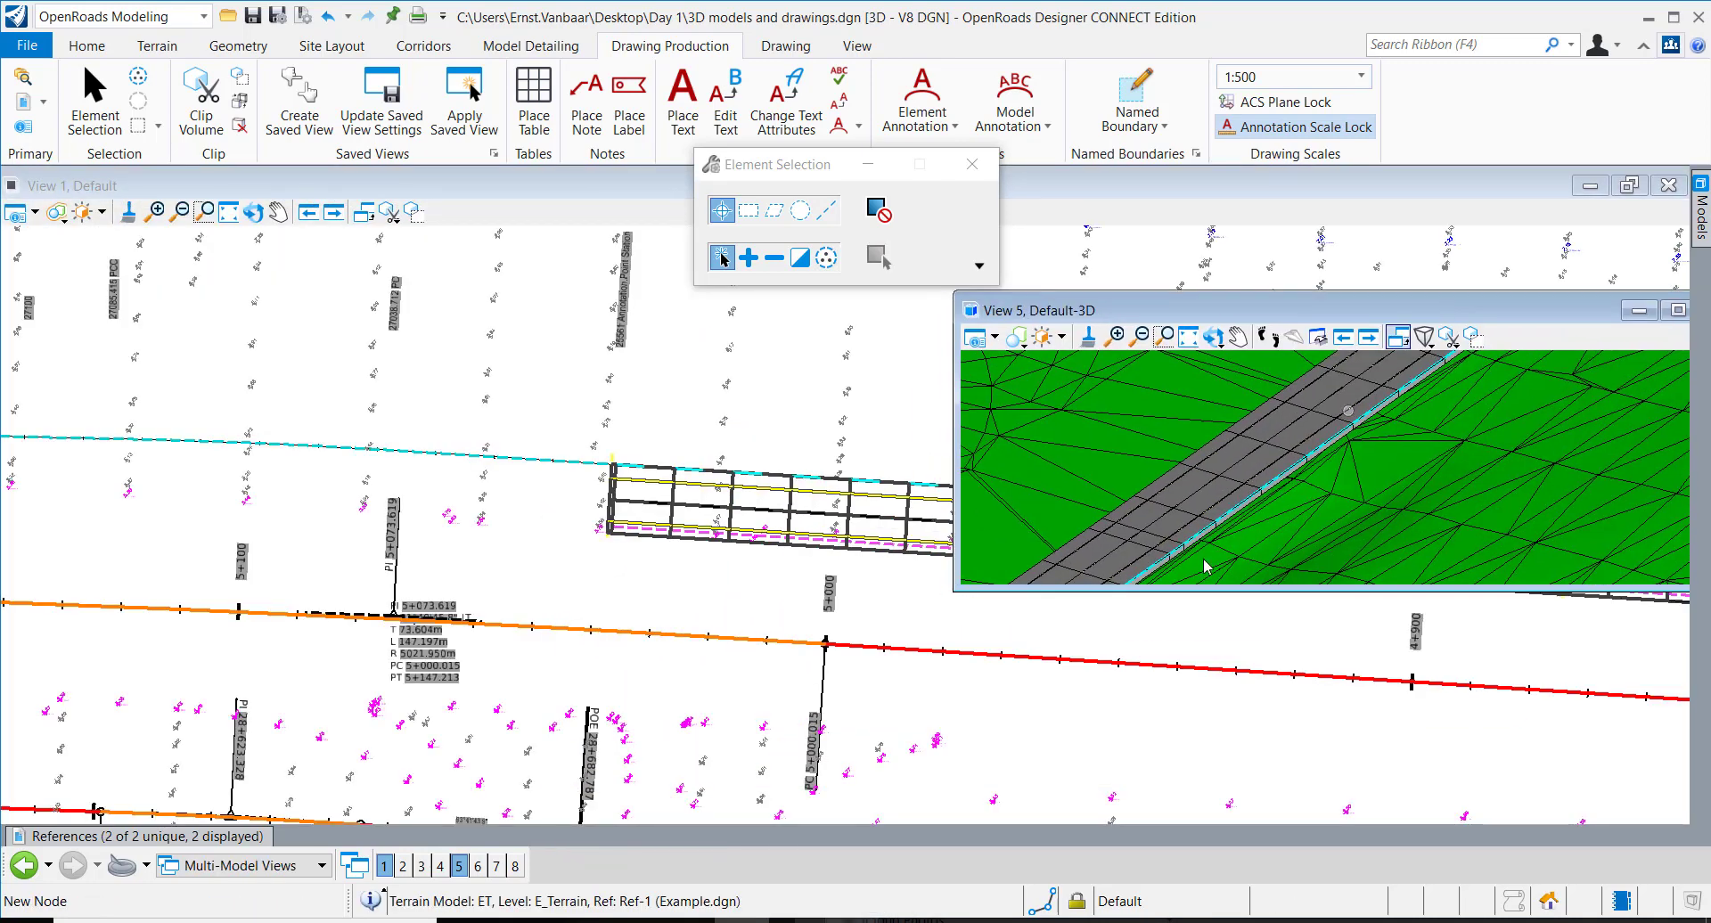
Step: Start a civil cross section named boundary with the A1_XS - Frame Annotation drawing seed
{"action": "scroll", "coordinate": [1296, 417], "scroll_direction": "down", "scroll_amount": 3}
{"action": "scroll", "coordinate": [720, 629], "scroll_direction": "down", "scroll_amount": 2}
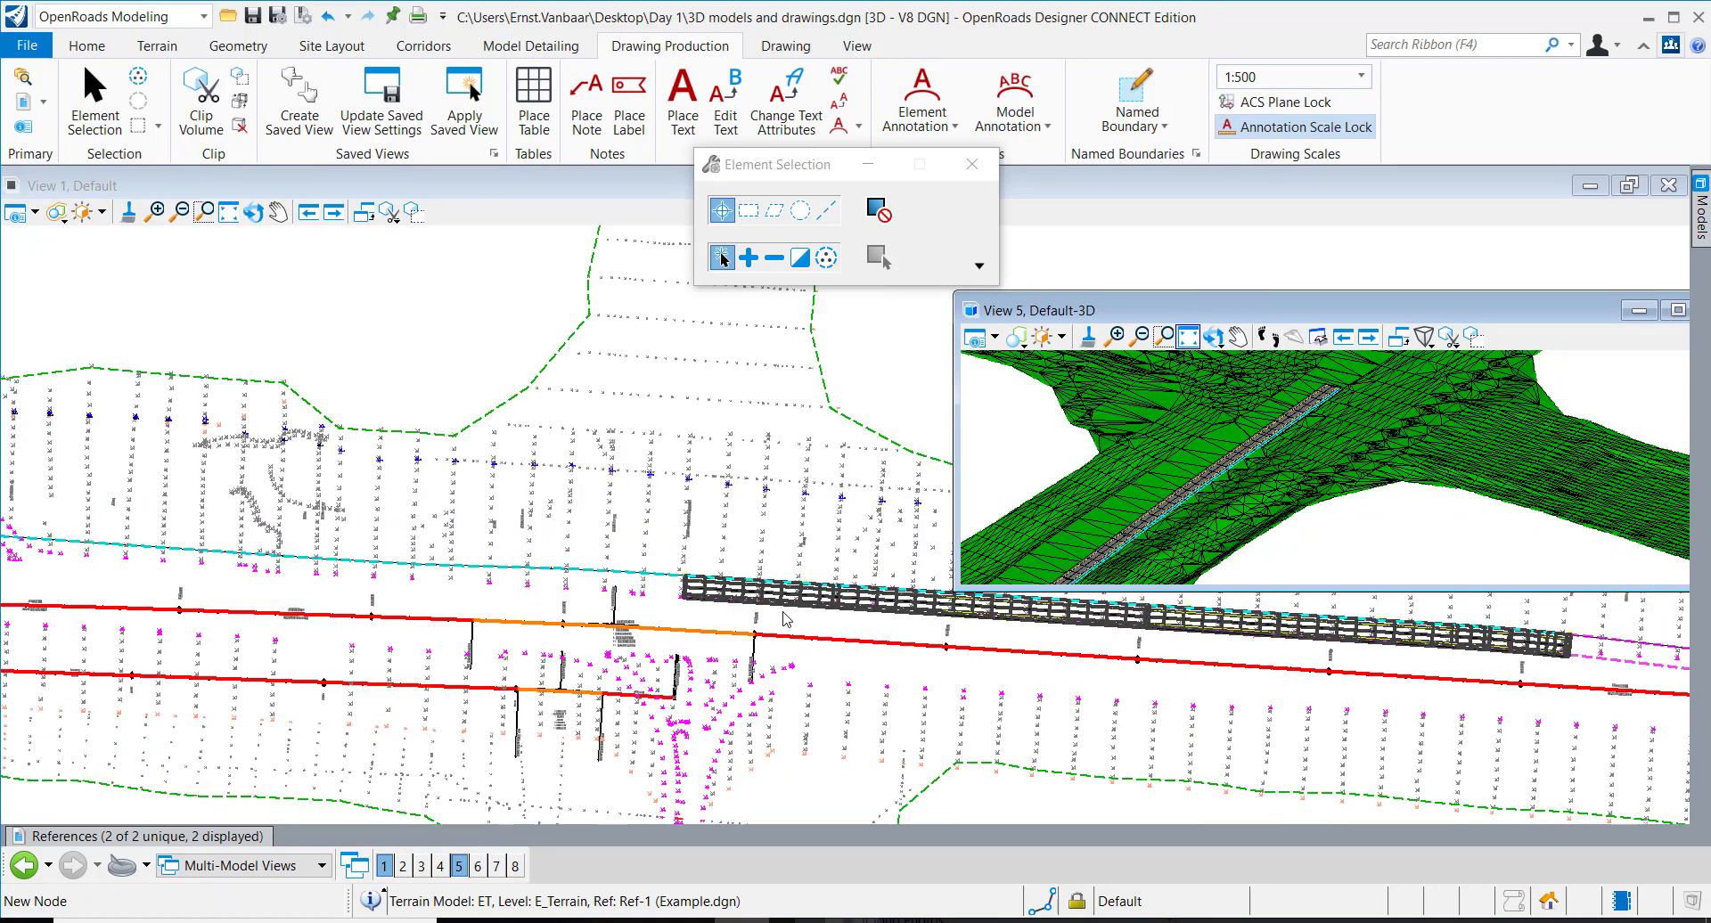
{"action": "middle_click_drag", "start_coordinate": [720, 629], "coordinate": [439, 636]}
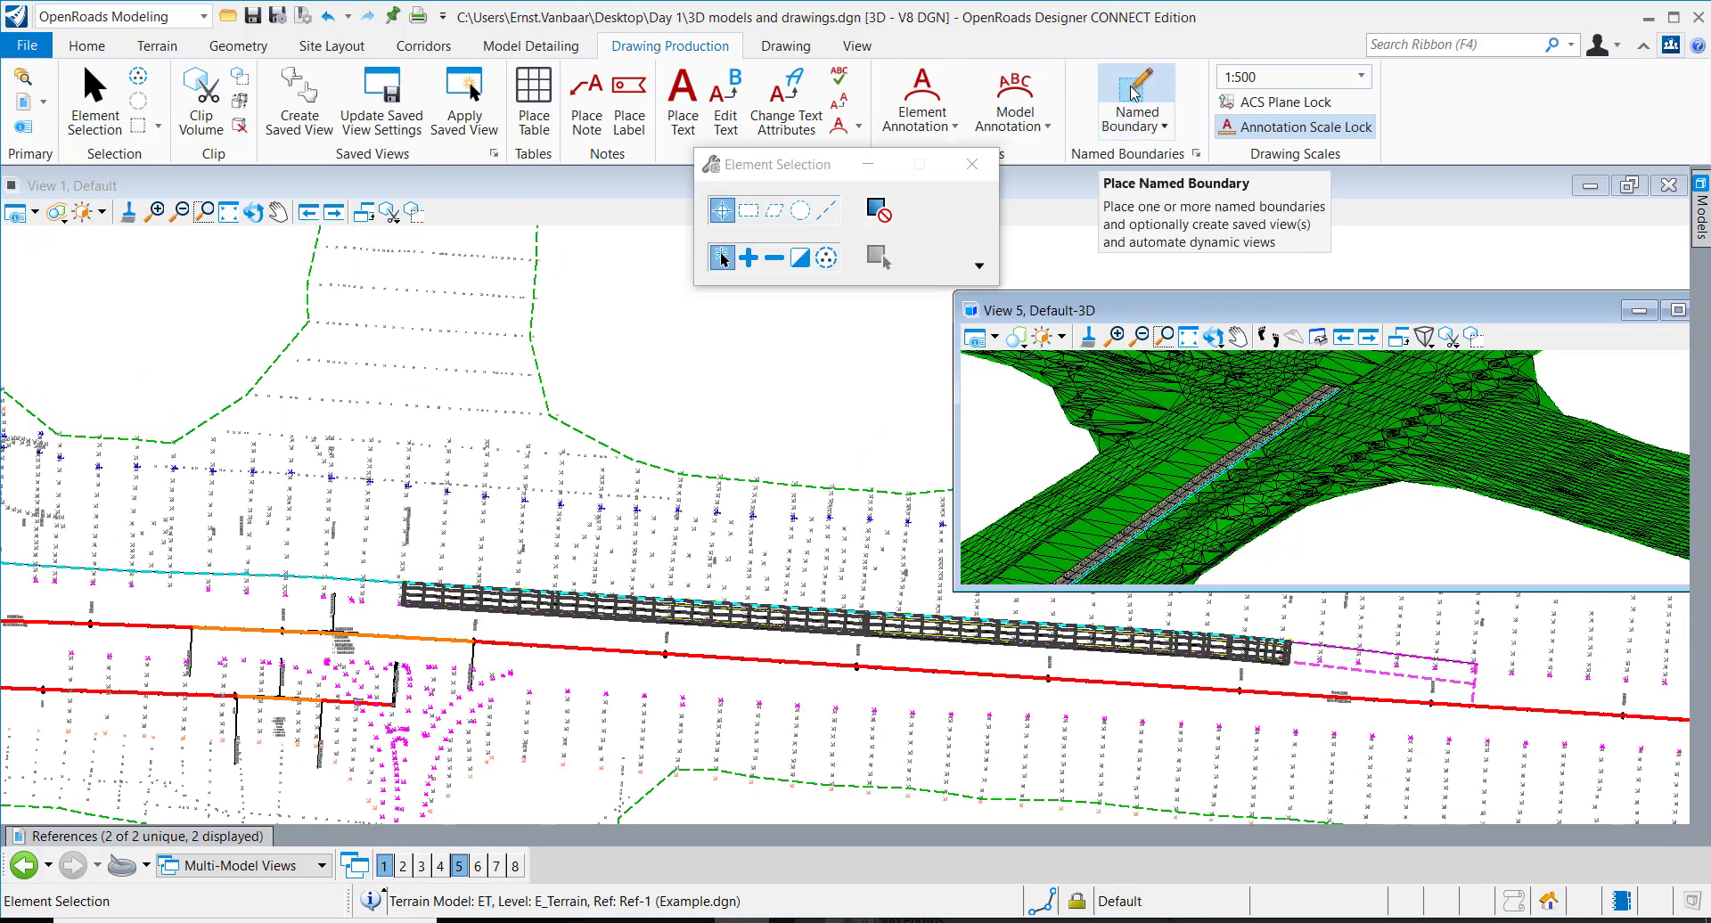
{"action": "left_click", "coordinate": [1120, 132]}
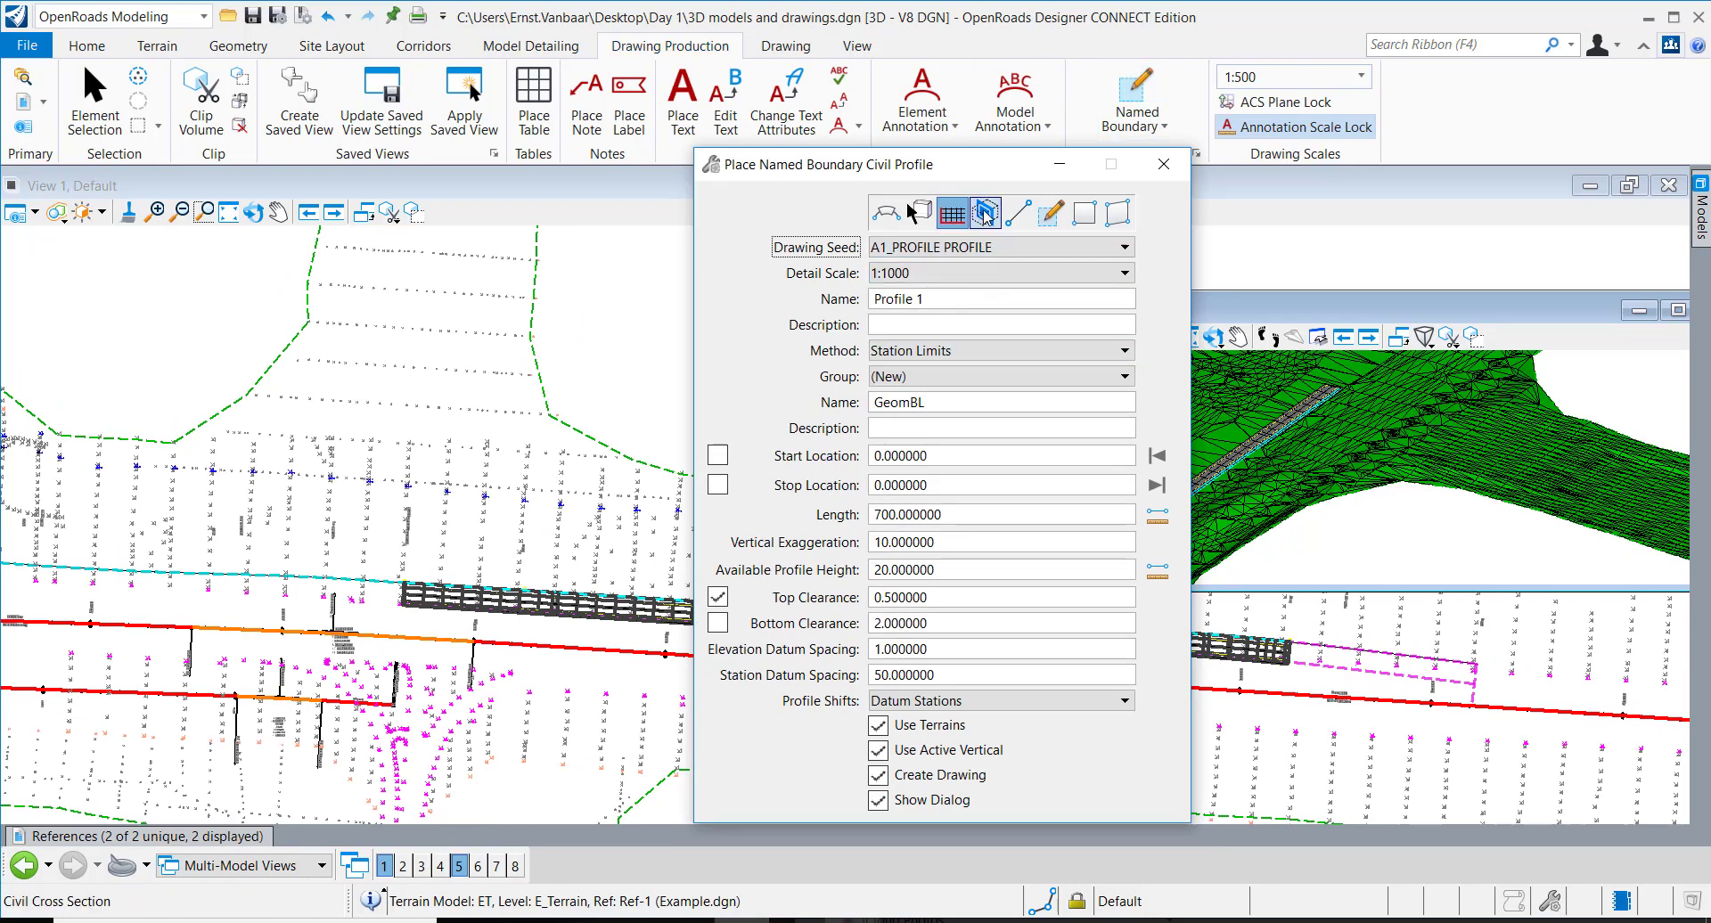
{"action": "left_click", "coordinate": [985, 213]}
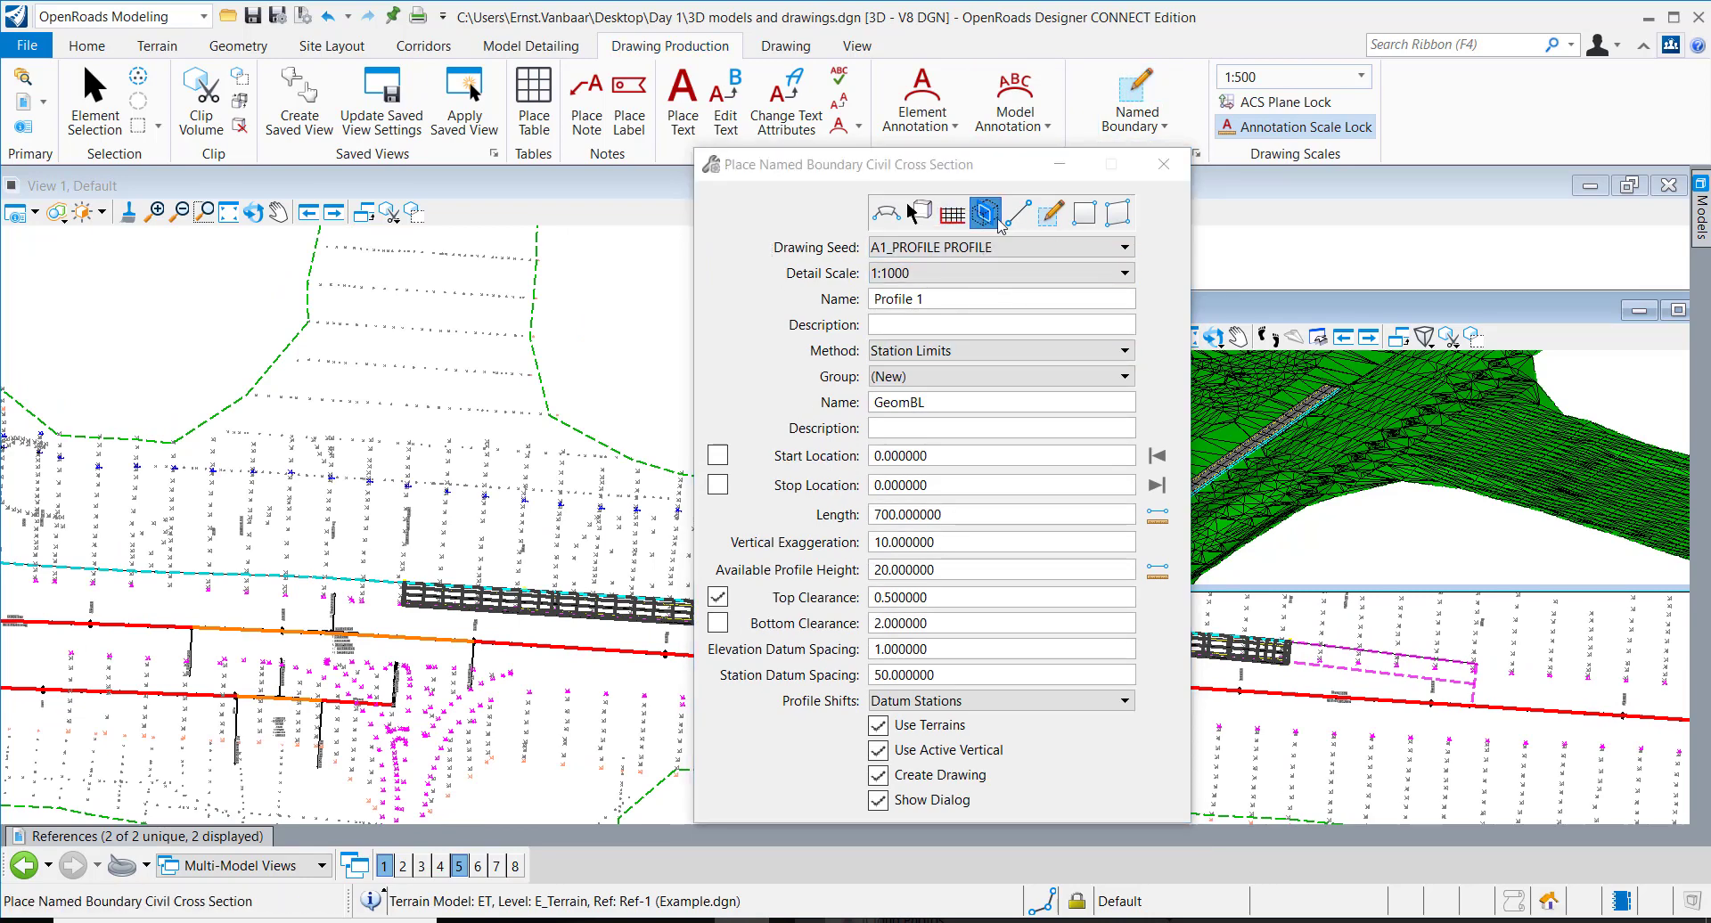
{"action": "left_click", "coordinate": [967, 255]}
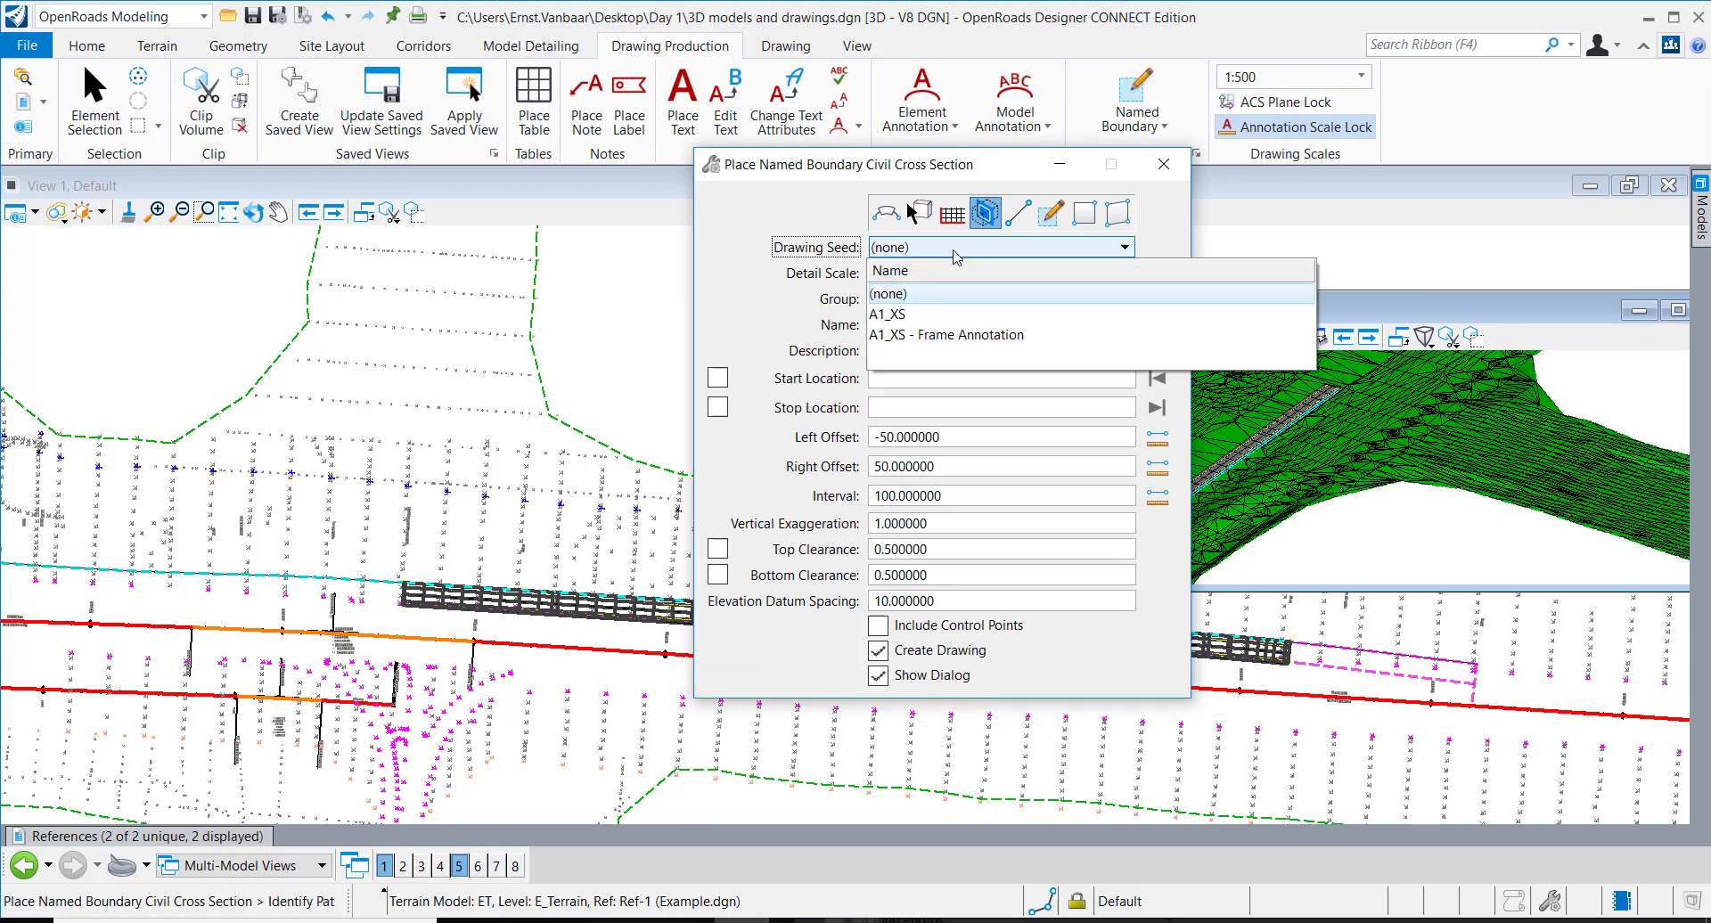
{"action": "left_click", "coordinate": [919, 335]}
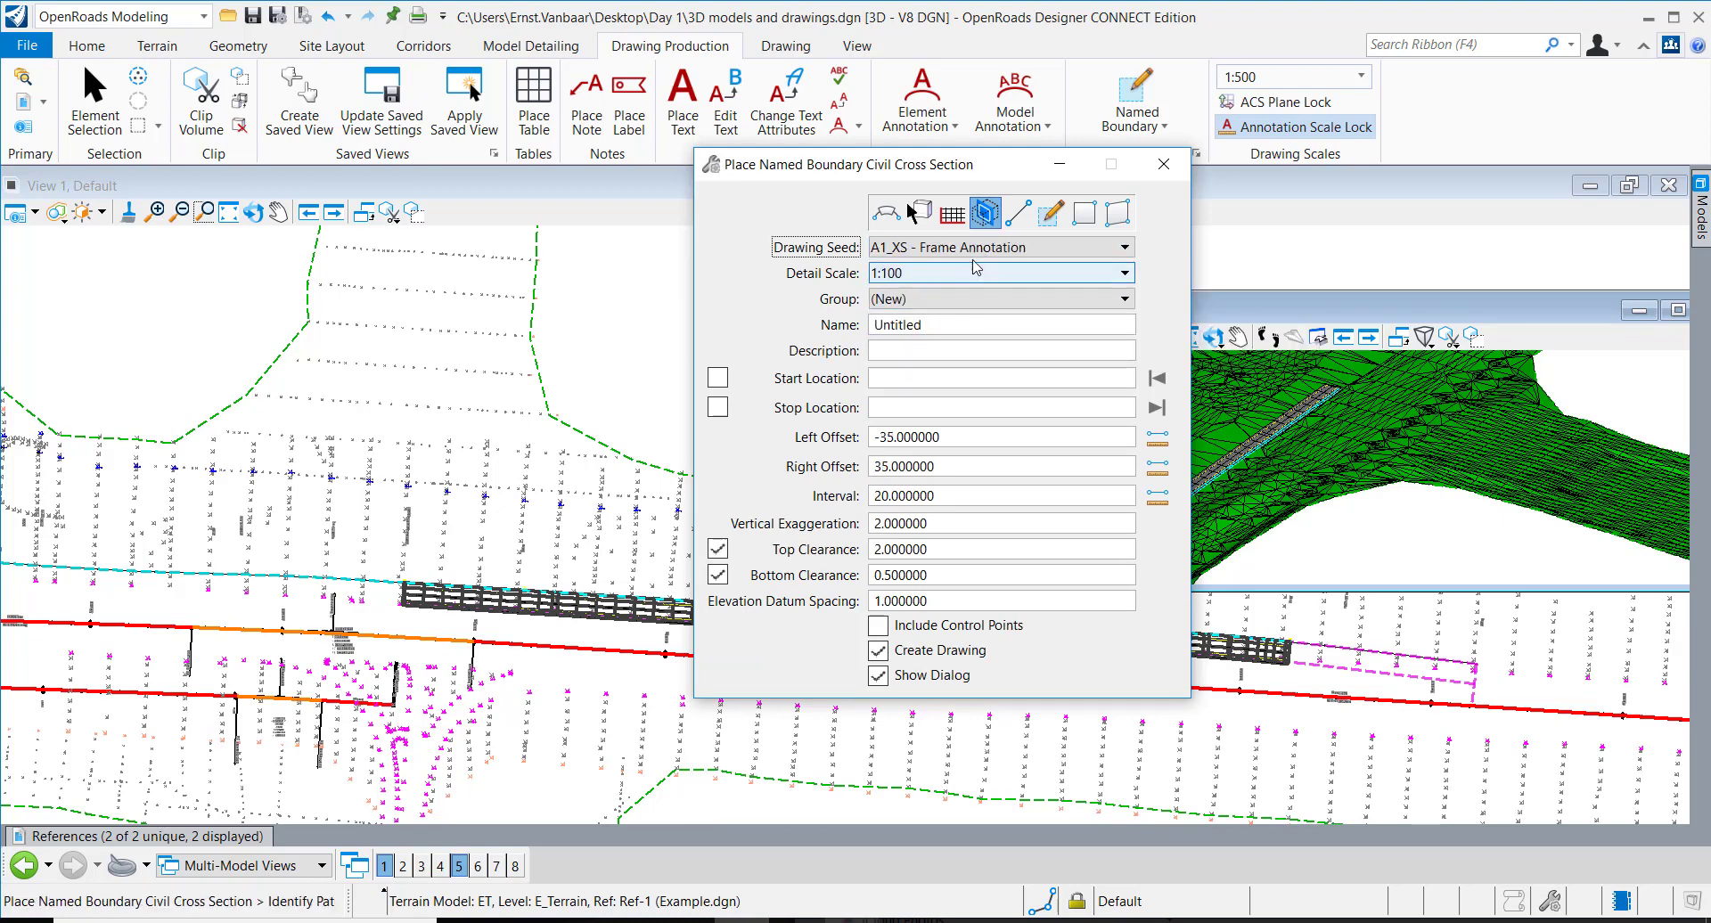
{"action": "scroll", "coordinate": [459, 598], "scroll_direction": "up", "scroll_amount": 2}
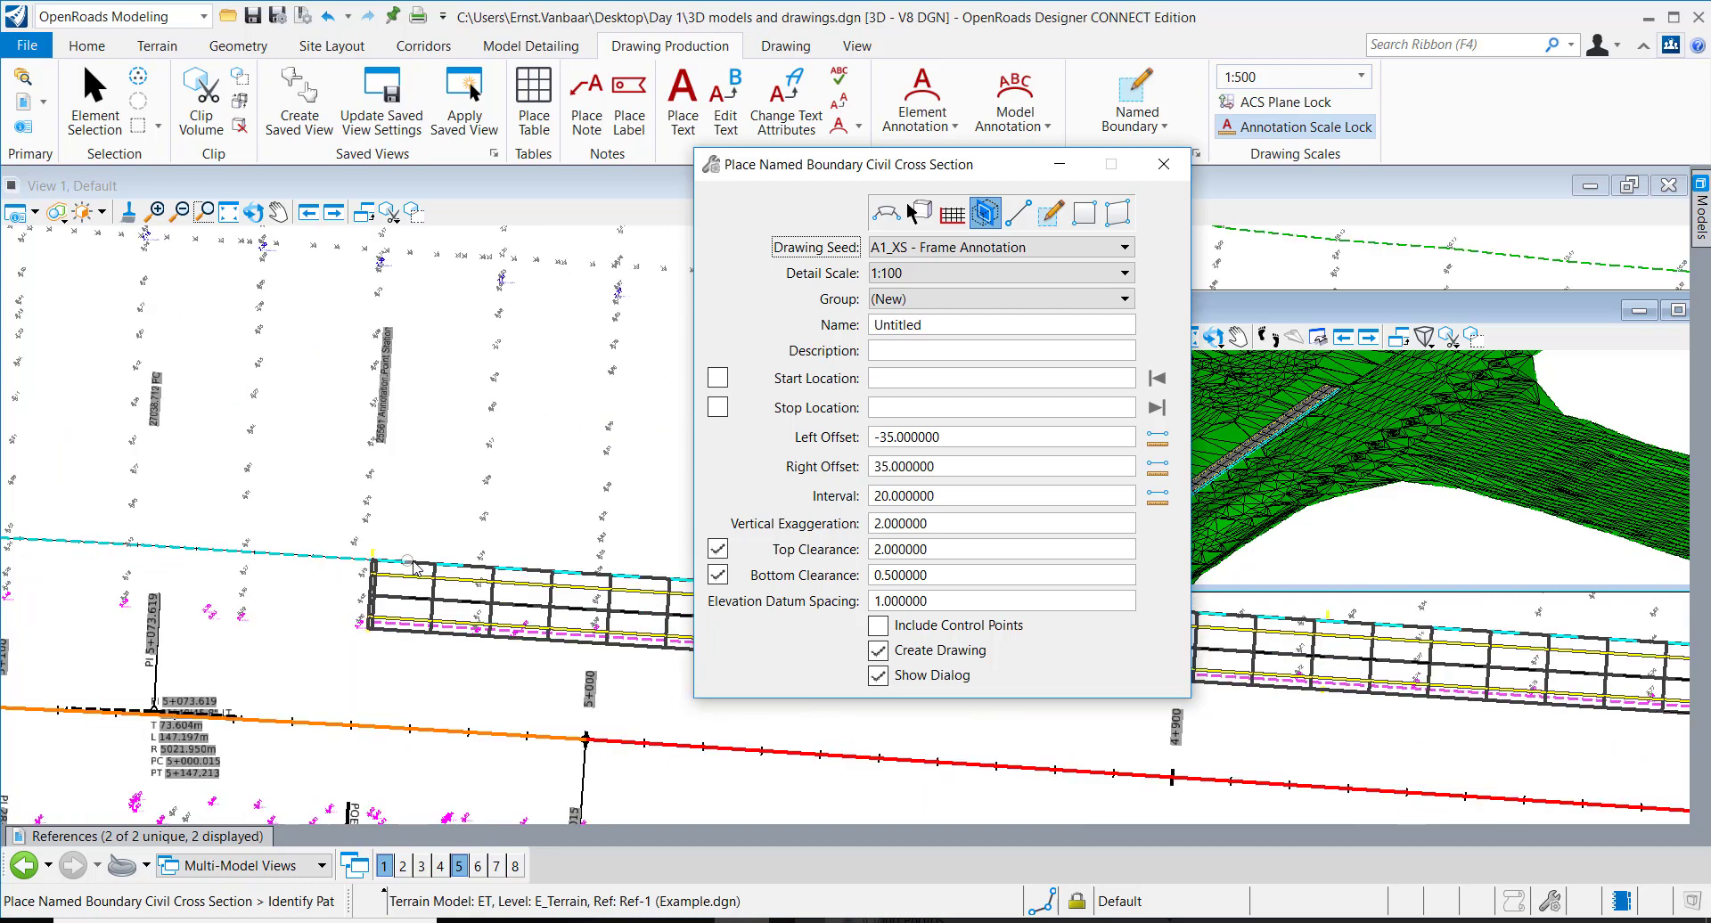
{"action": "left_click", "coordinate": [427, 563]}
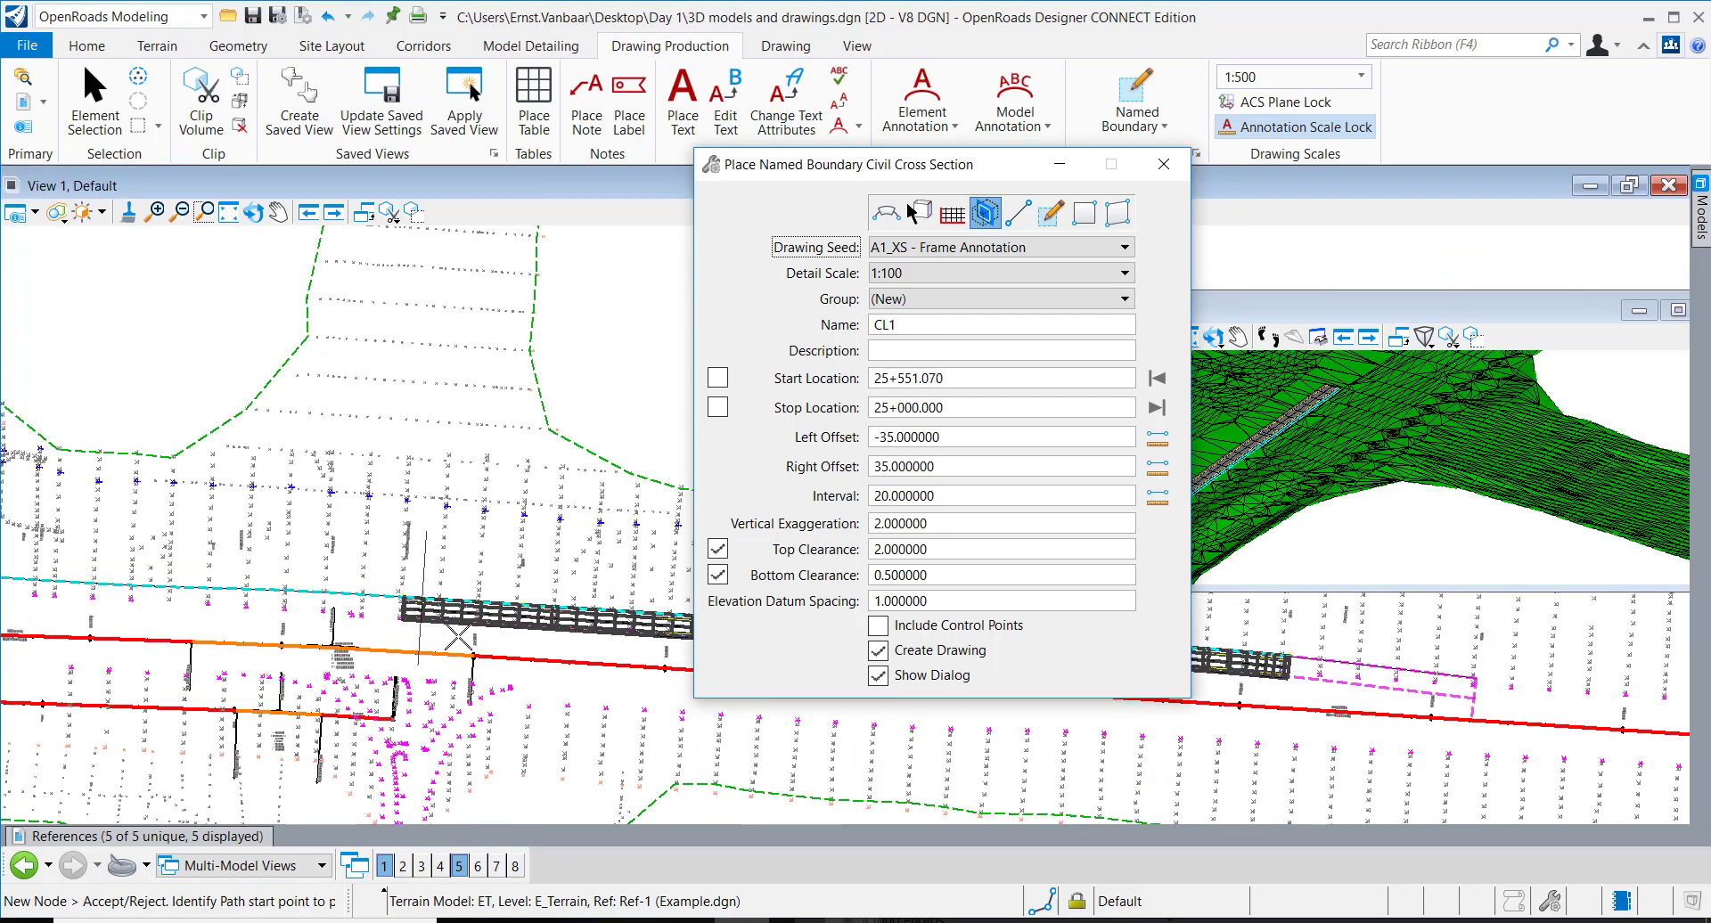
{"action": "middle_click_drag", "start_coordinate": [830, 794], "coordinate": [412, 733]}
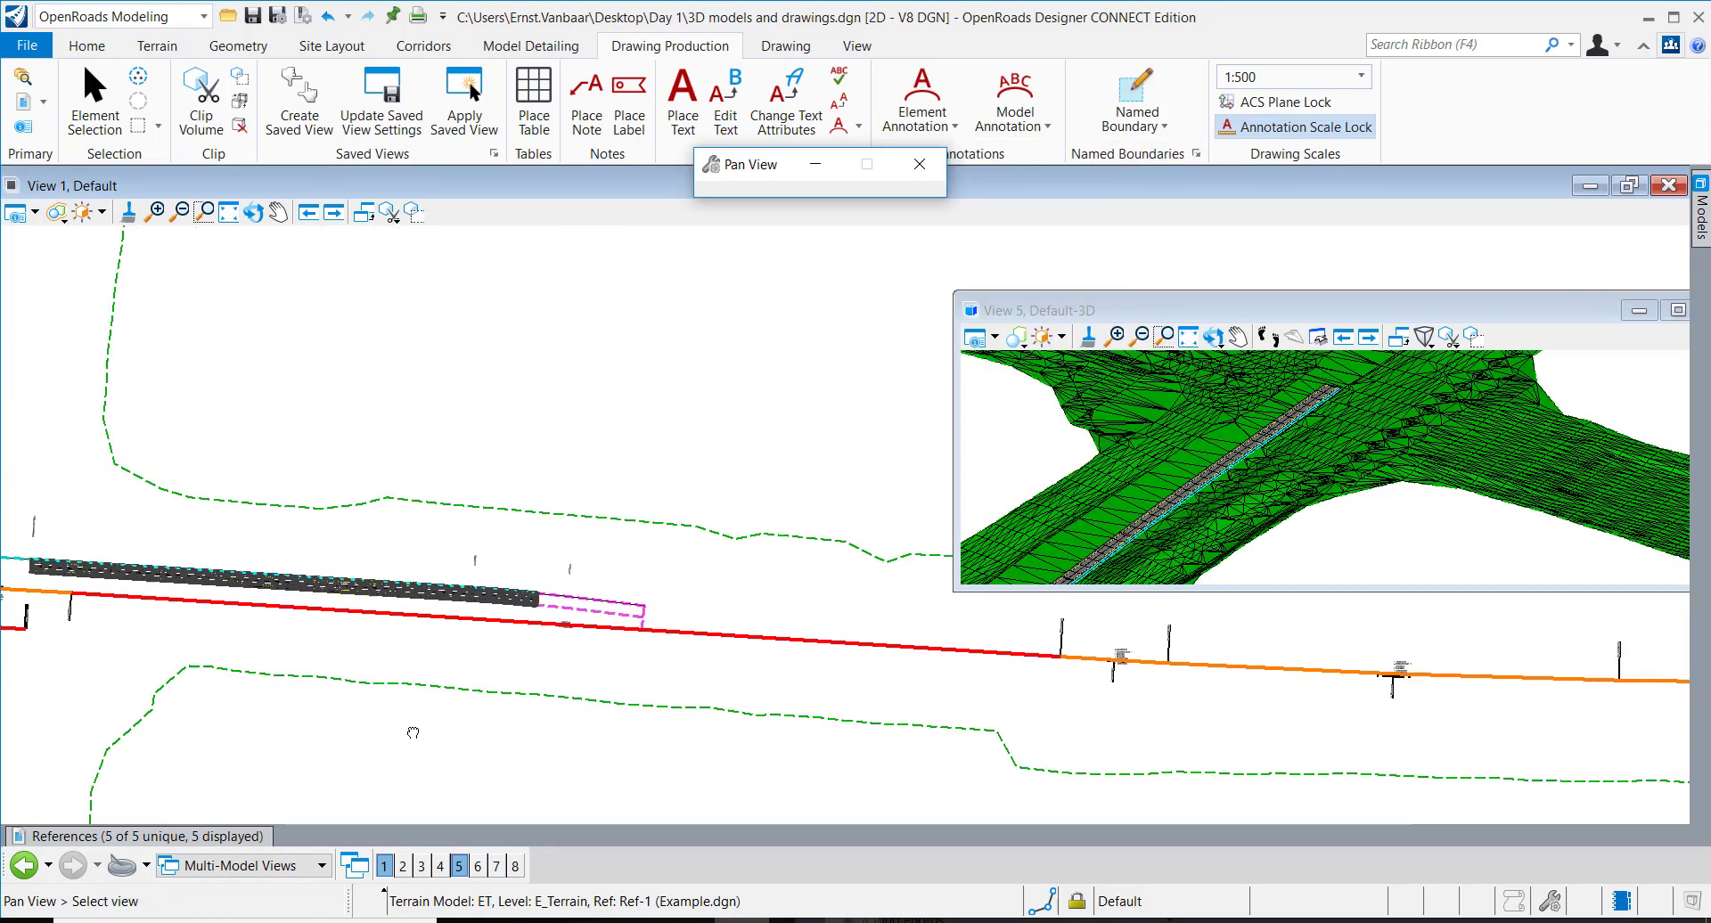
{"action": "right_click", "coordinate": [548, 428]}
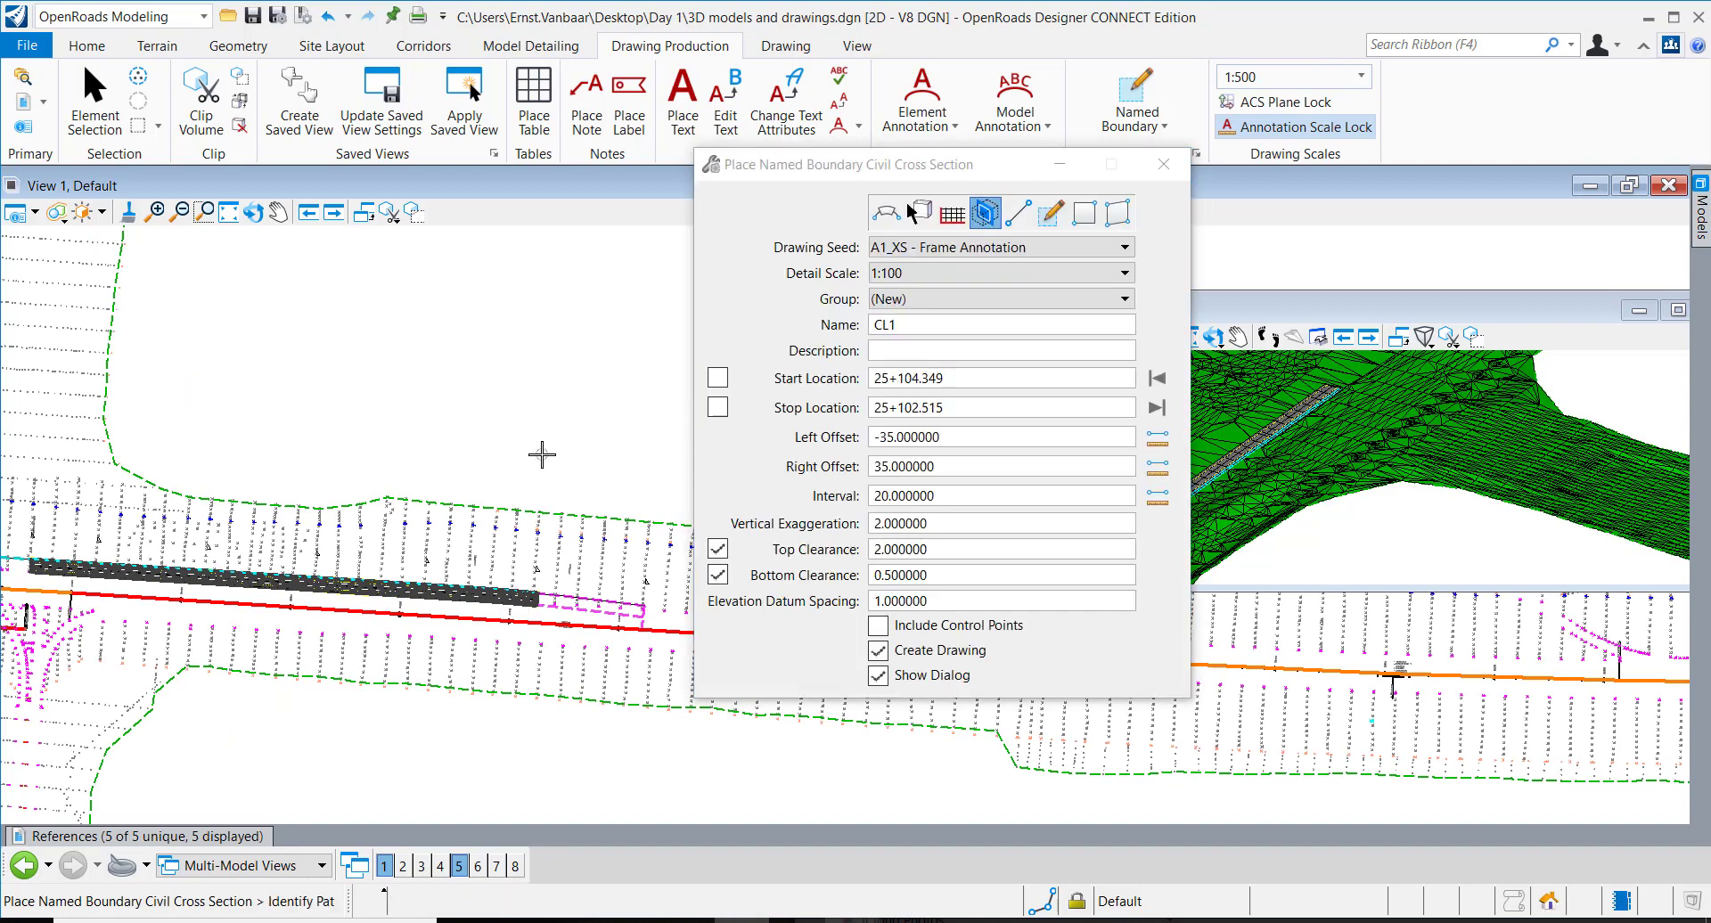
Step: Create the cross section named boundaries along alignment CL1 from station 25+200 to about 25+534.206
{"action": "left_click", "coordinate": [548, 593]}
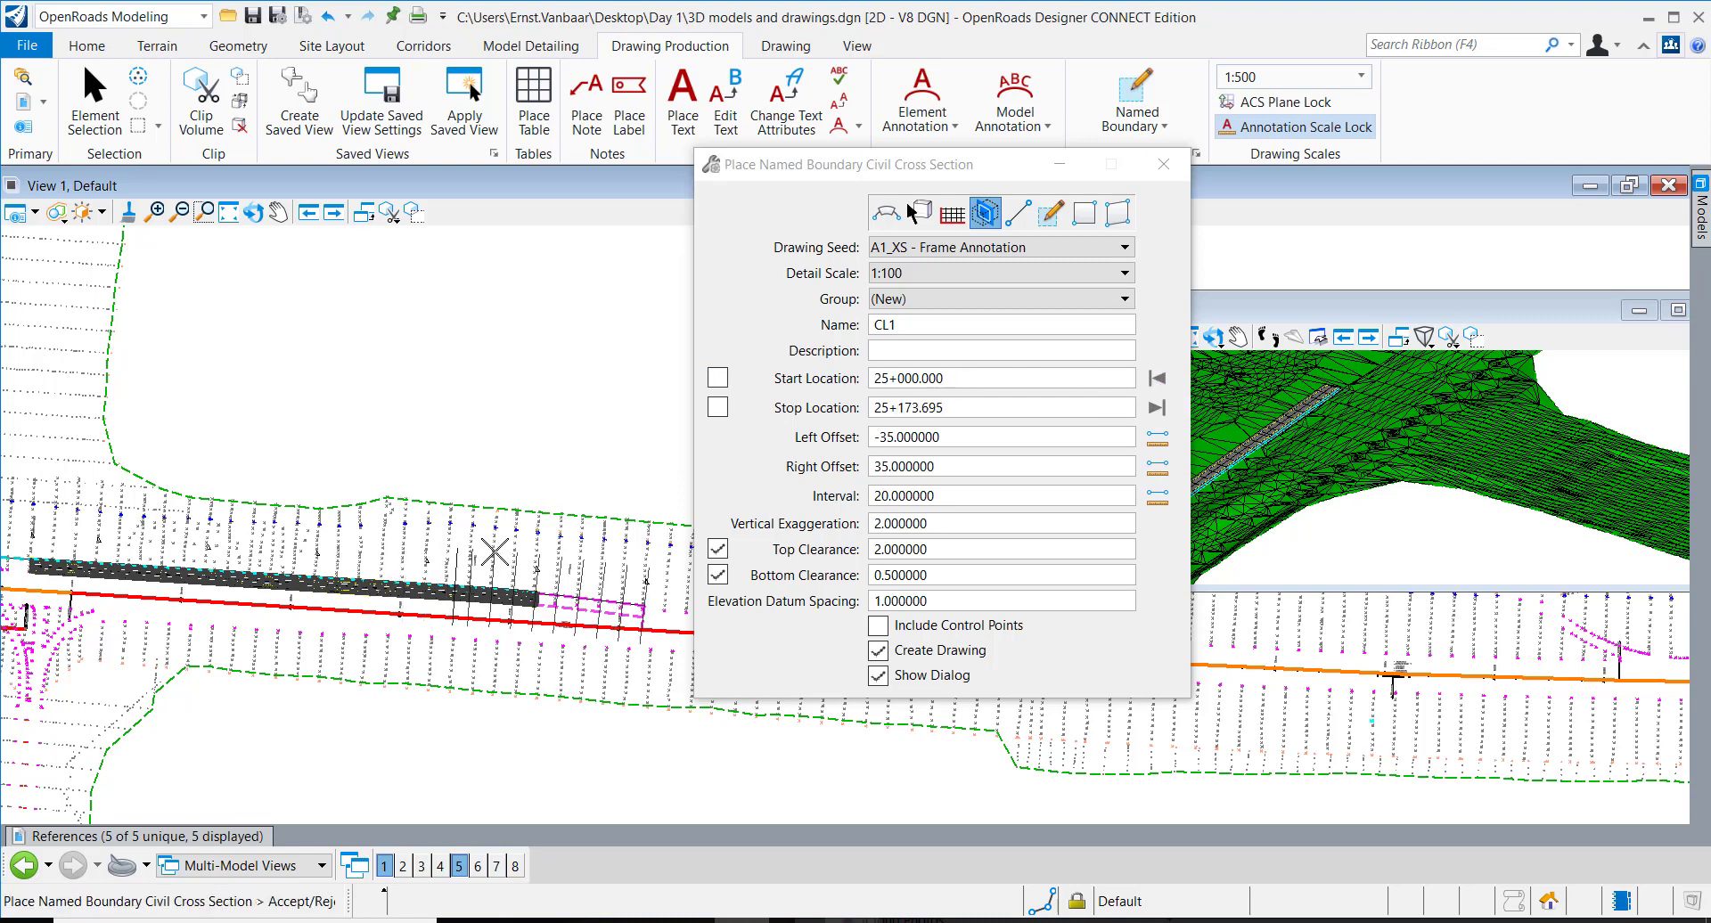
{"action": "scroll", "coordinate": [534, 570], "scroll_direction": "up", "scroll_amount": 2}
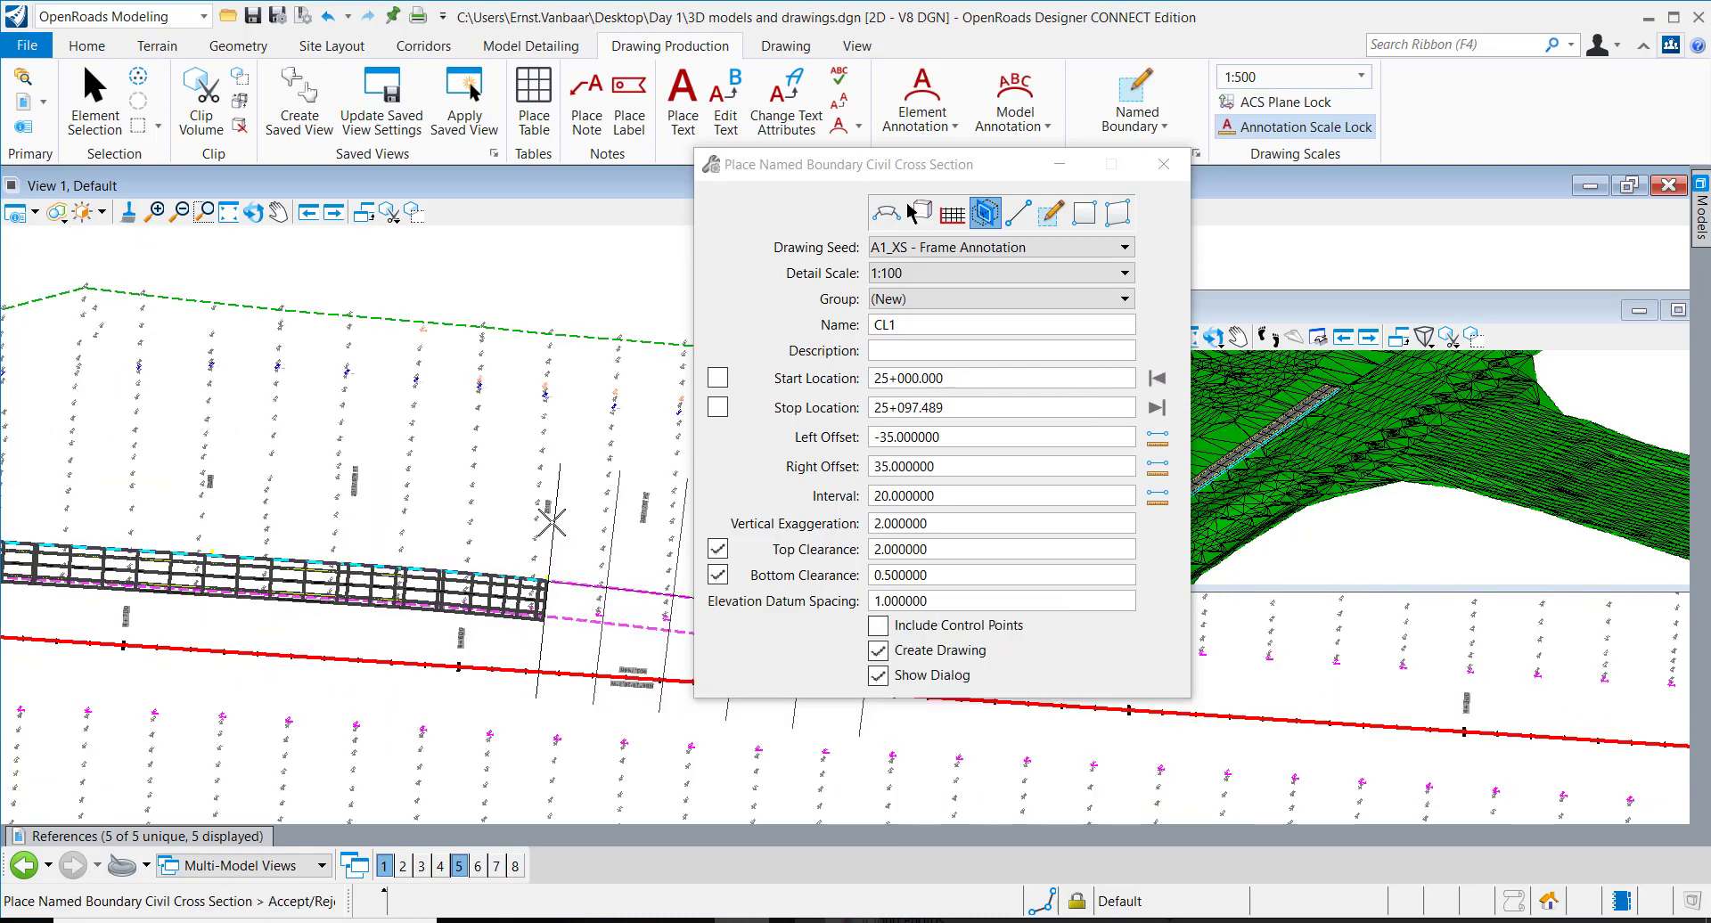
{"action": "left_click_drag", "start_coordinate": [954, 385], "coordinate": [841, 386]}
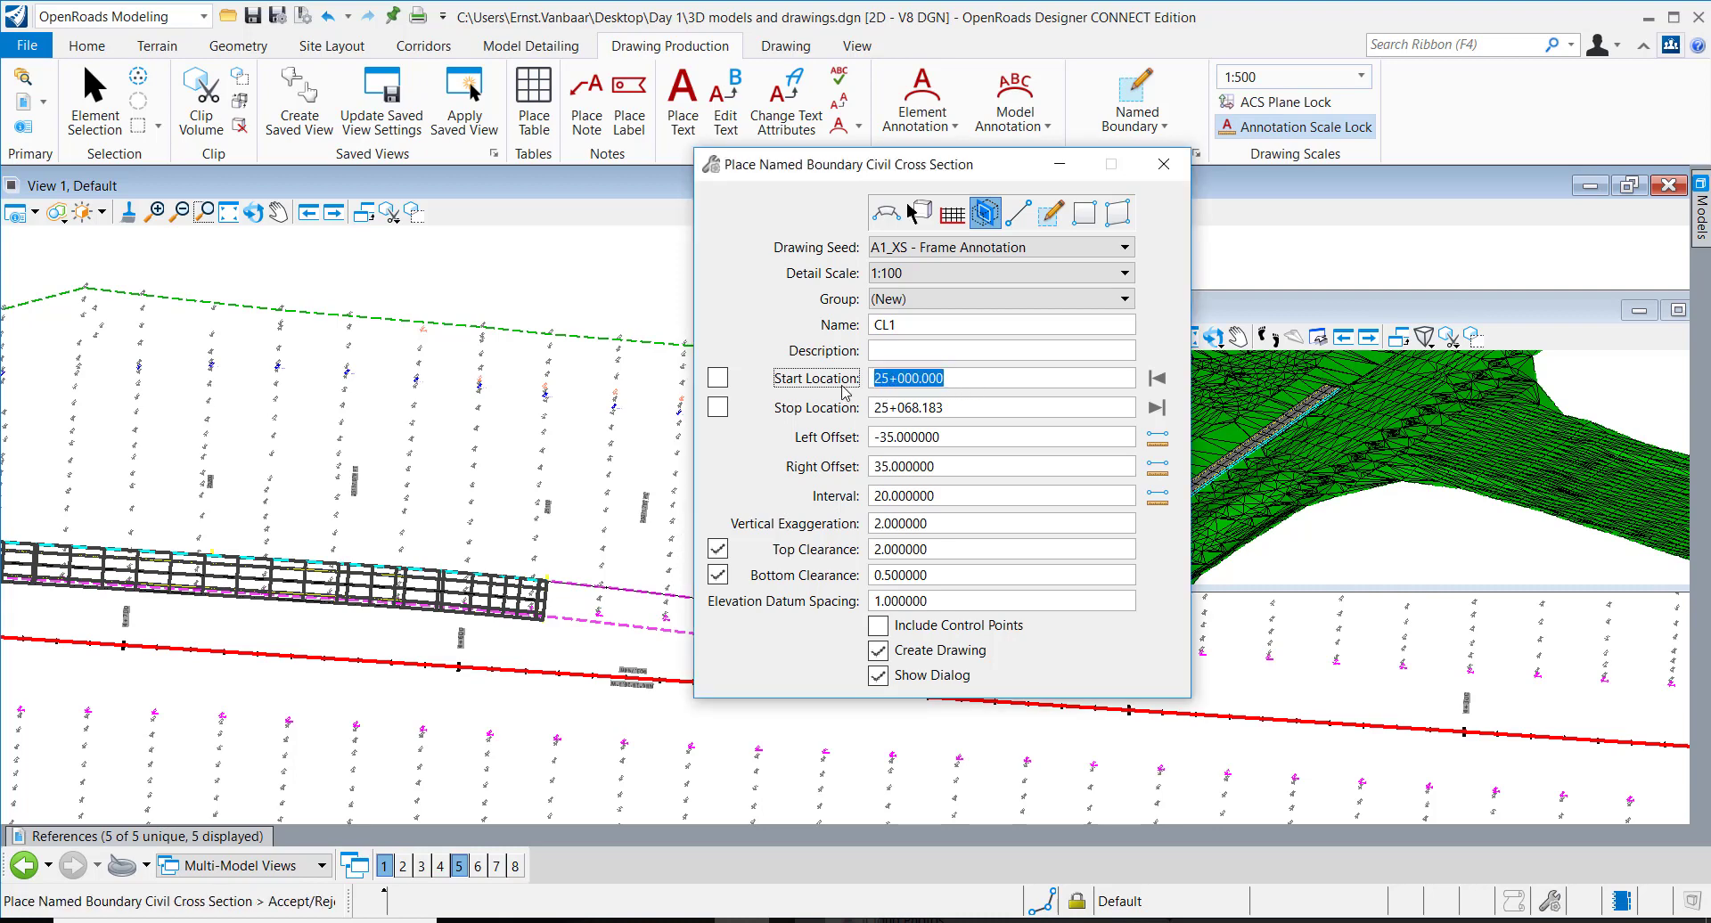
{"action": "type", "text": "25"}
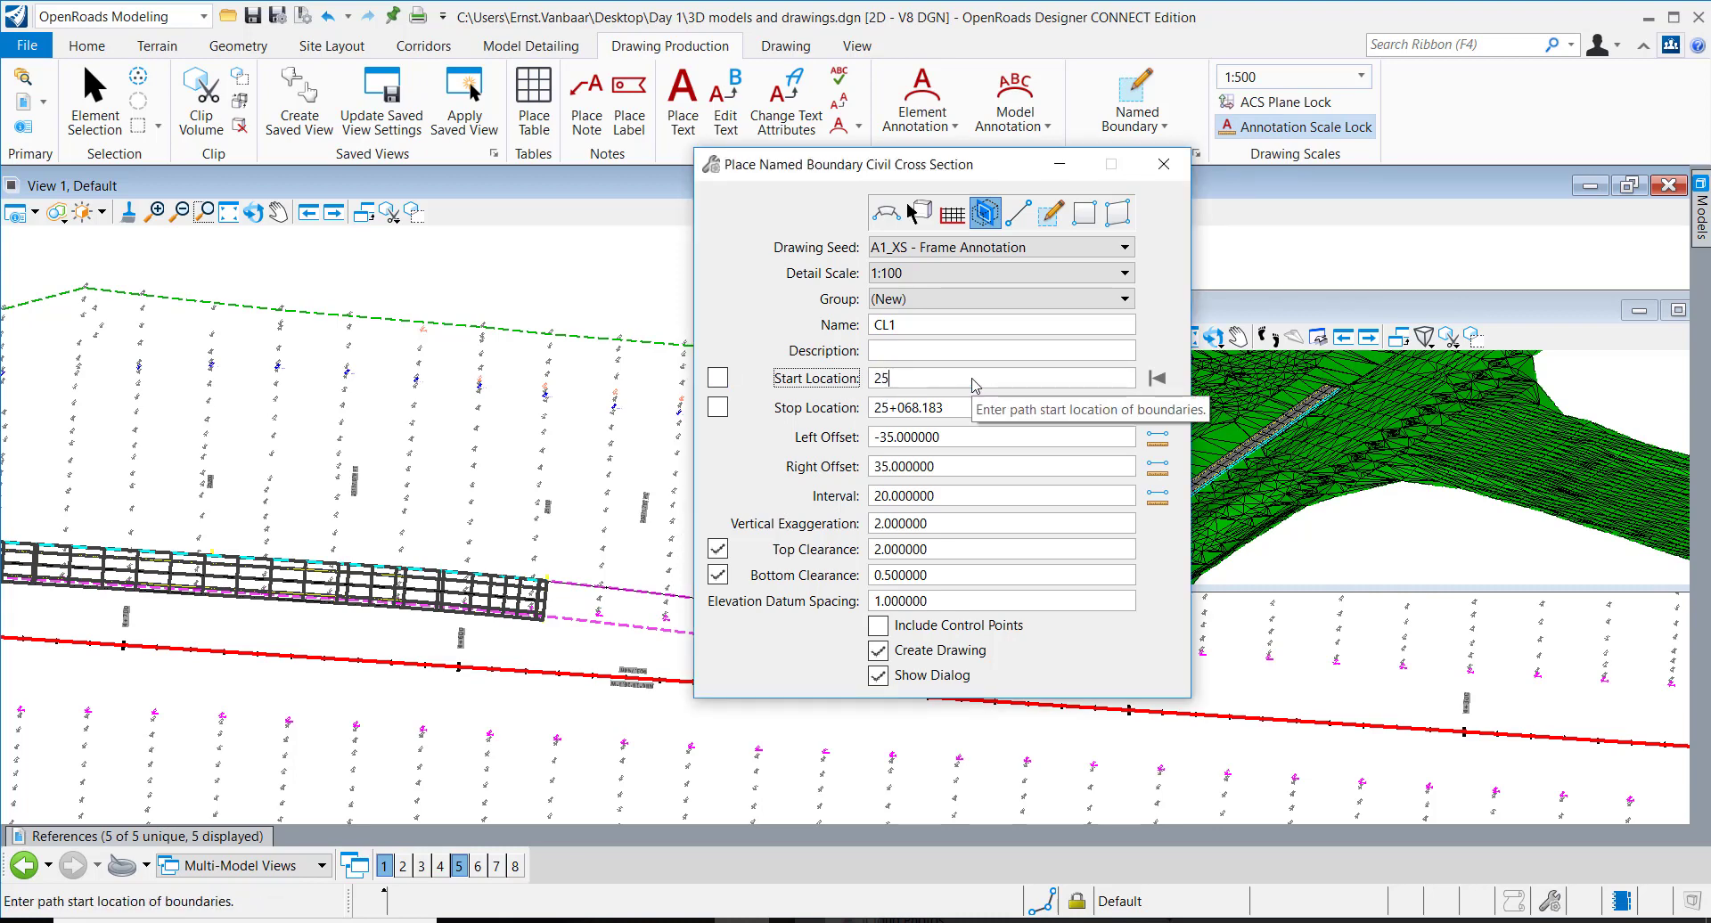
{"action": "type", "text": "+200"}
{"action": "key", "text": "Return"}
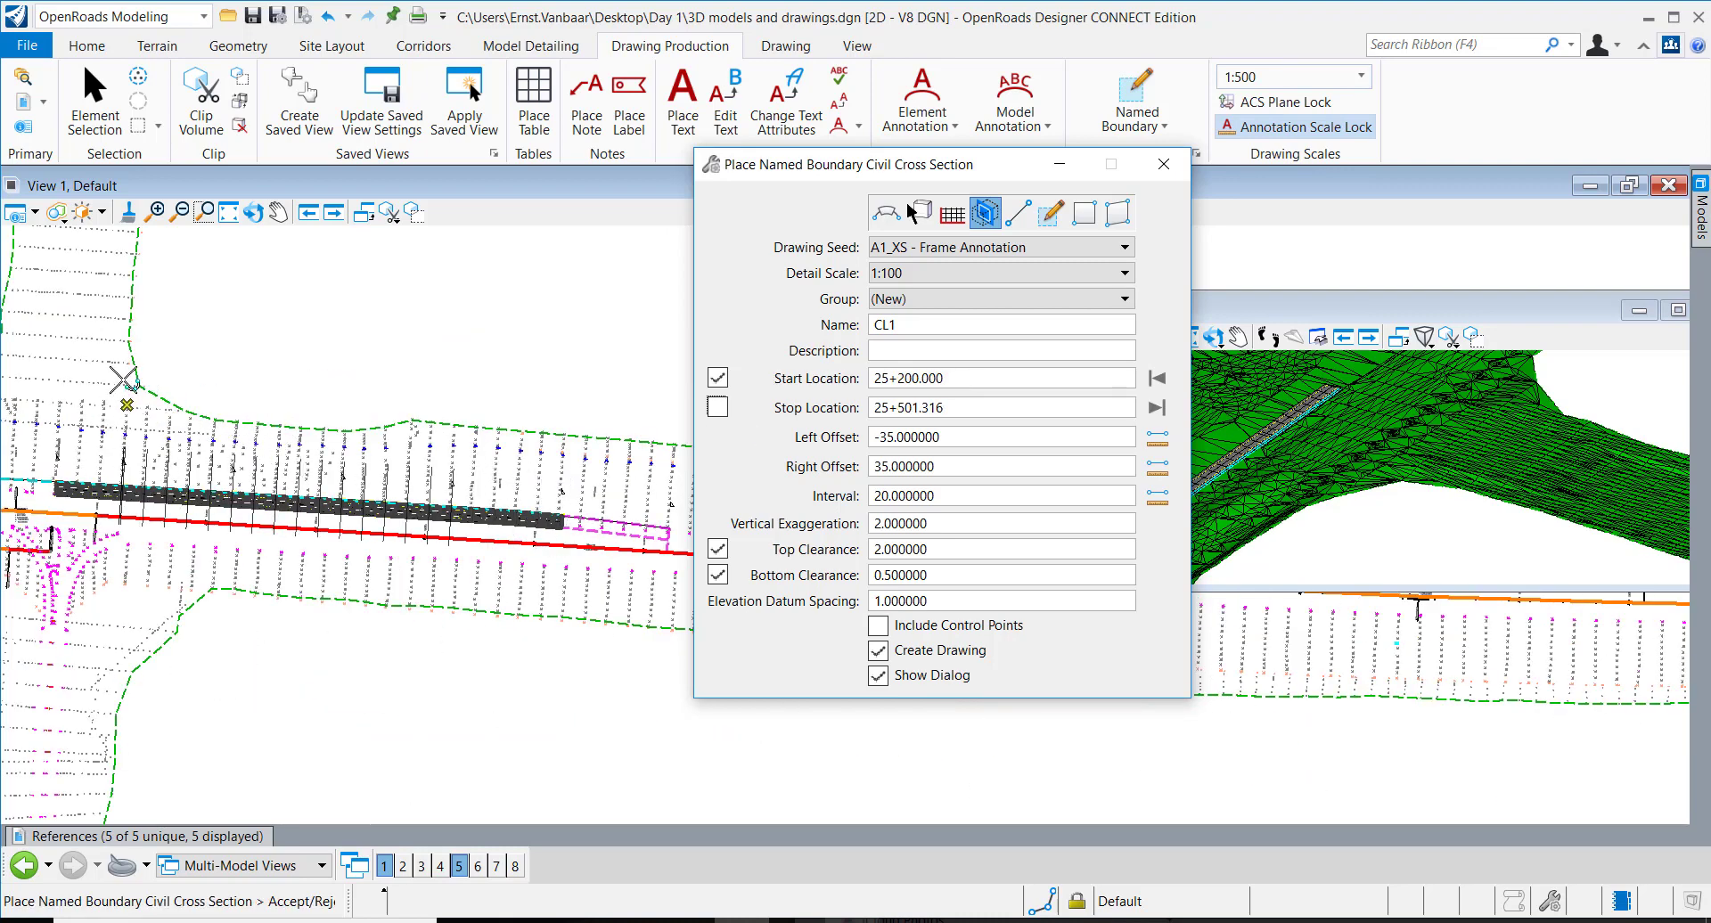
{"action": "scroll", "coordinate": [90, 435], "scroll_direction": "up", "scroll_amount": 3}
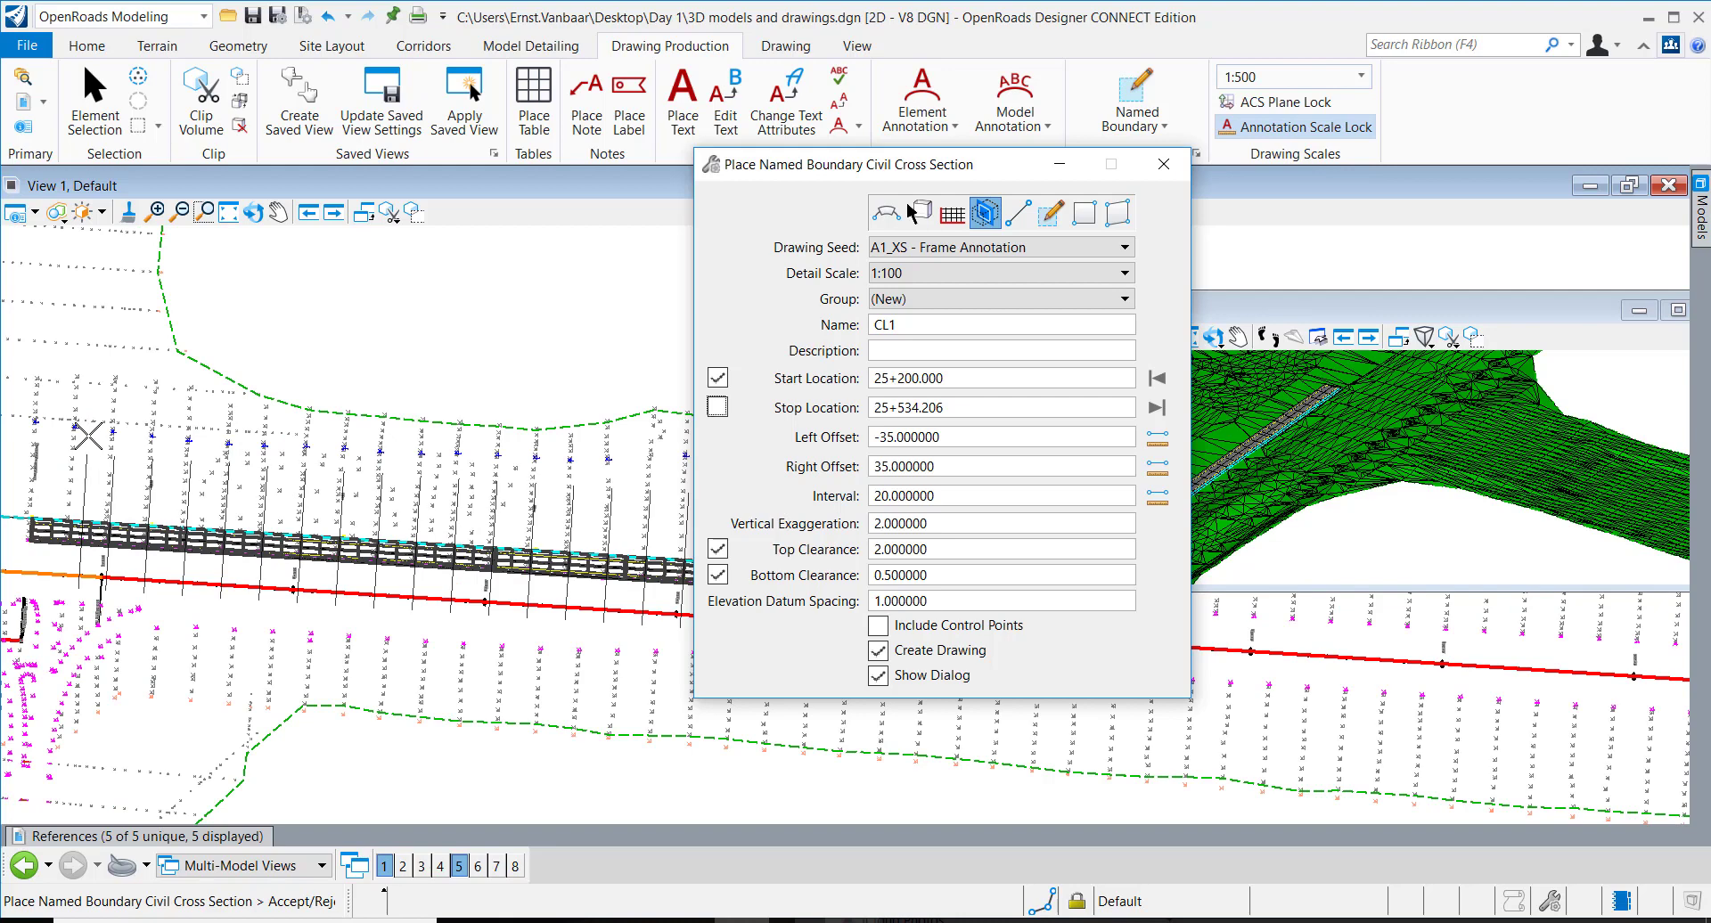
{"action": "left_click", "coordinate": [88, 436]}
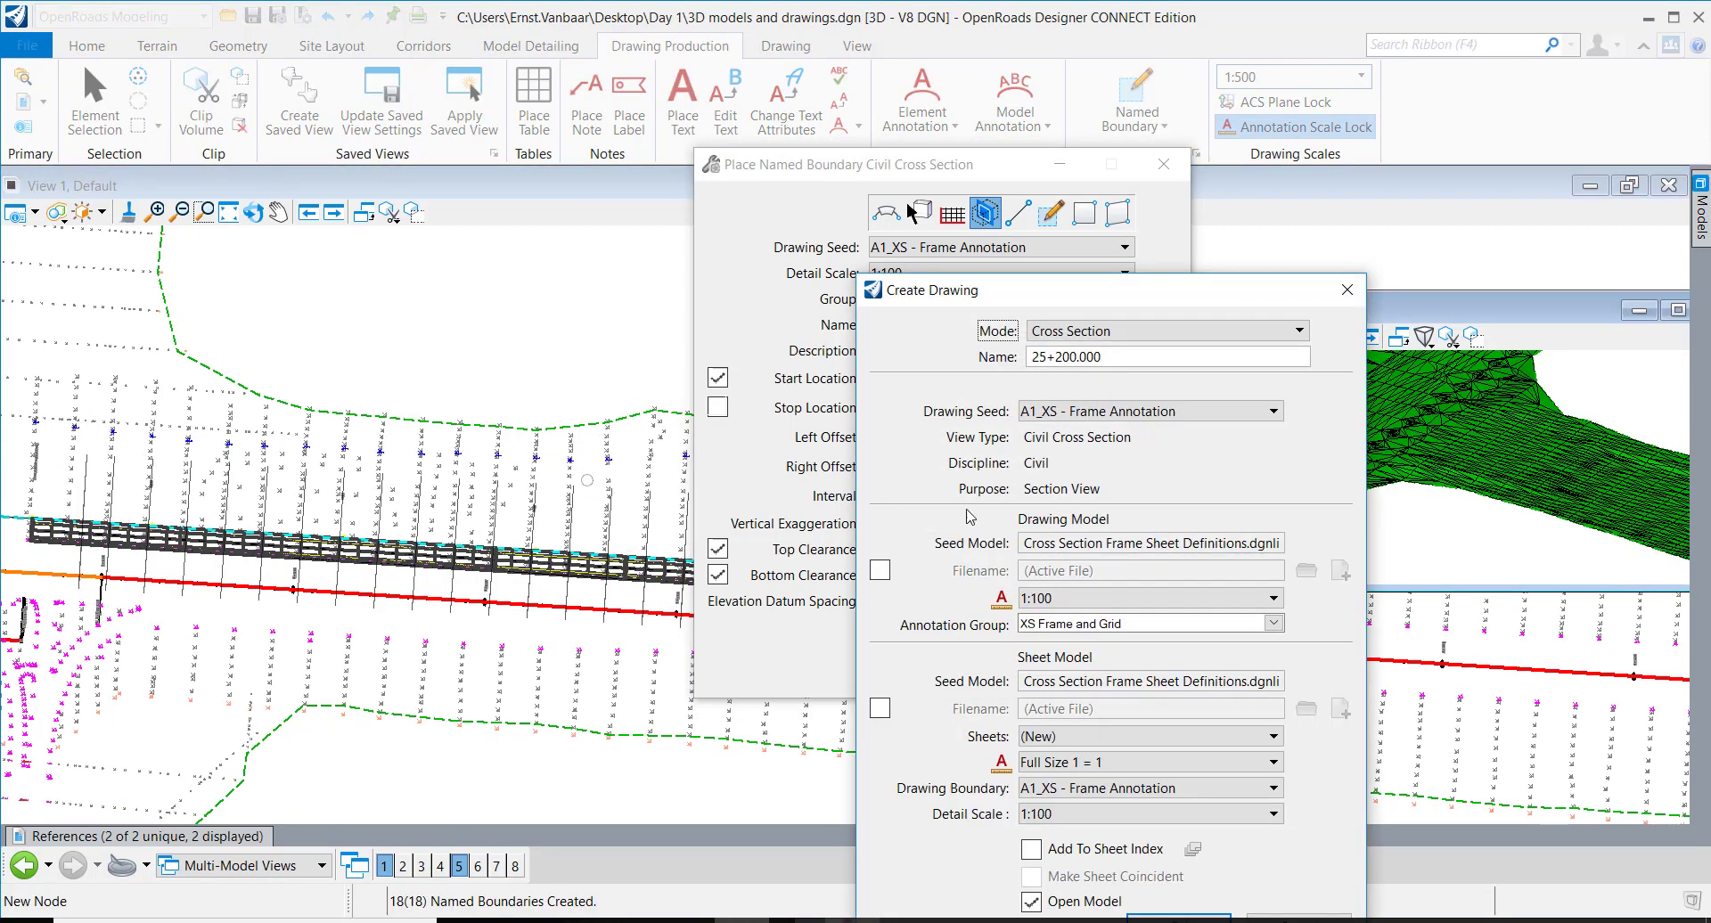
Step: Create the cross section drawings and sheets with the XS Frame and Grid annotation group and open the result
{"action": "left_click_drag", "start_coordinate": [1016, 290], "coordinate": [896, 164]}
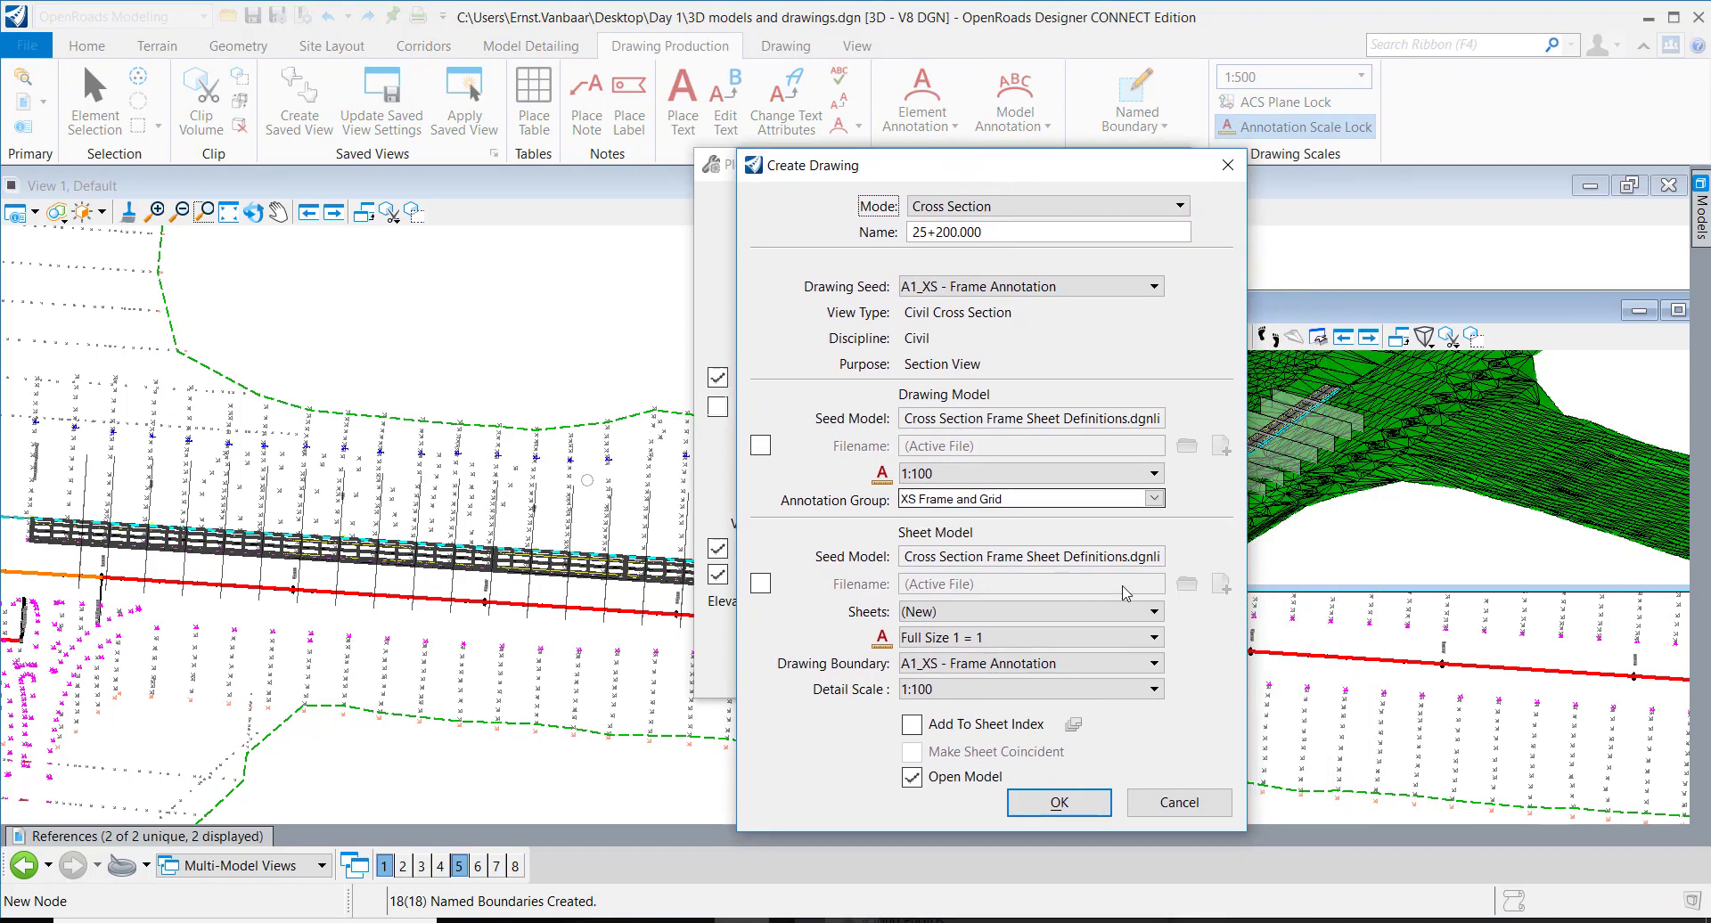
{"action": "left_click", "coordinate": [1153, 499]}
{"action": "left_click", "coordinate": [907, 535]}
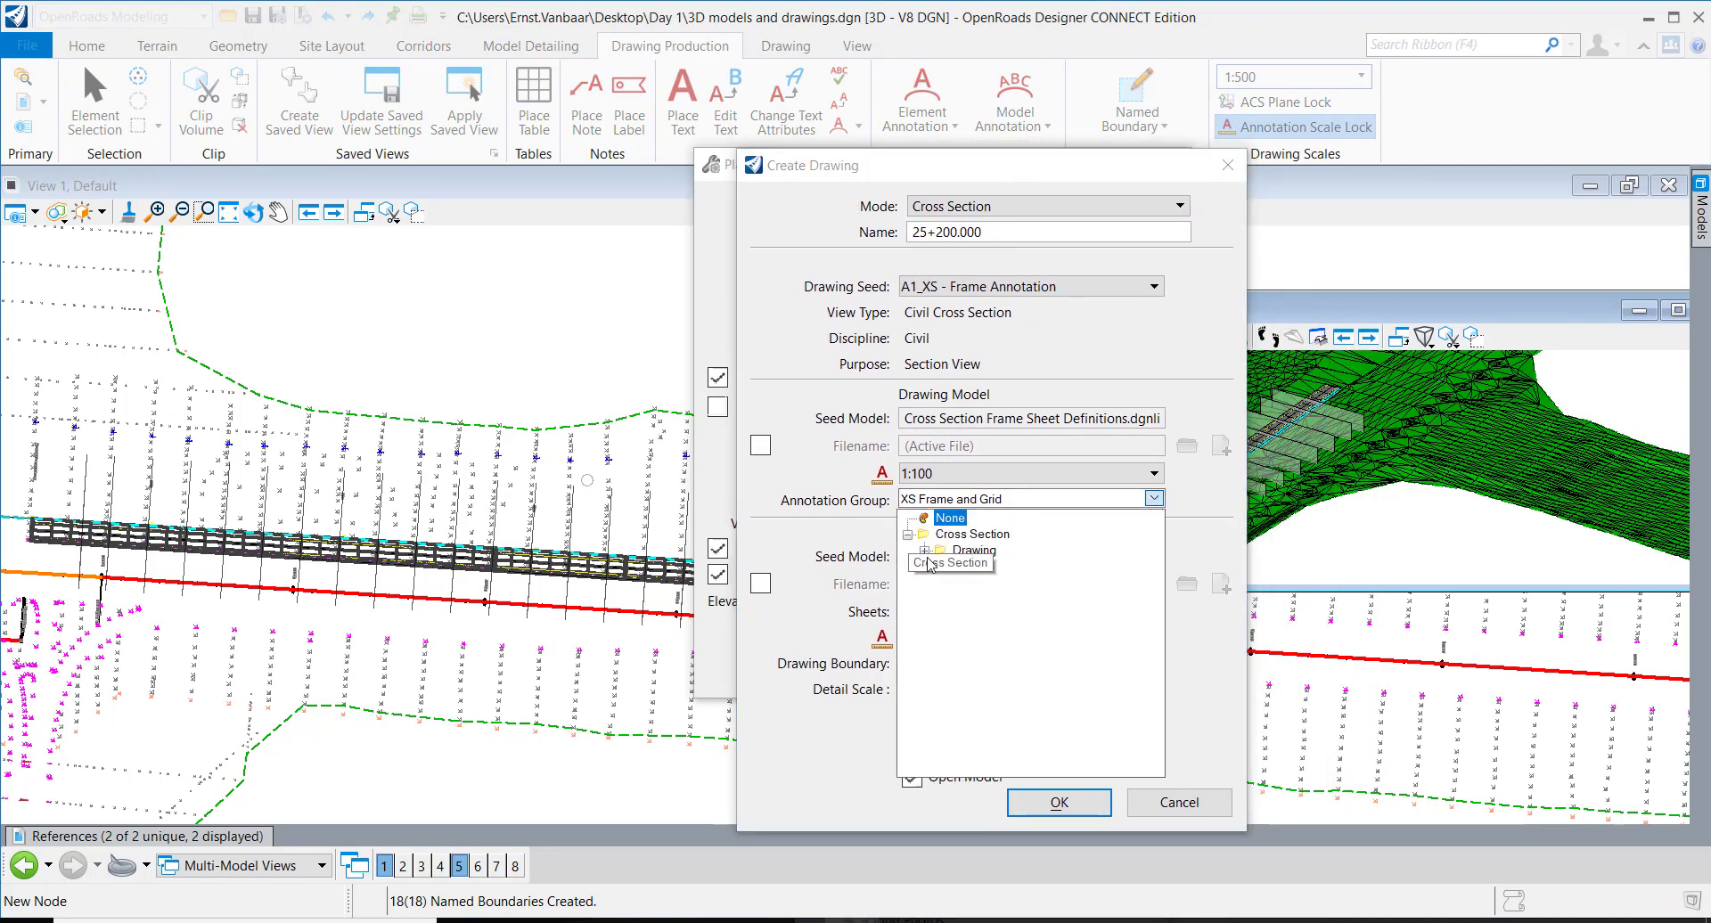
{"action": "left_click", "coordinate": [925, 550]}
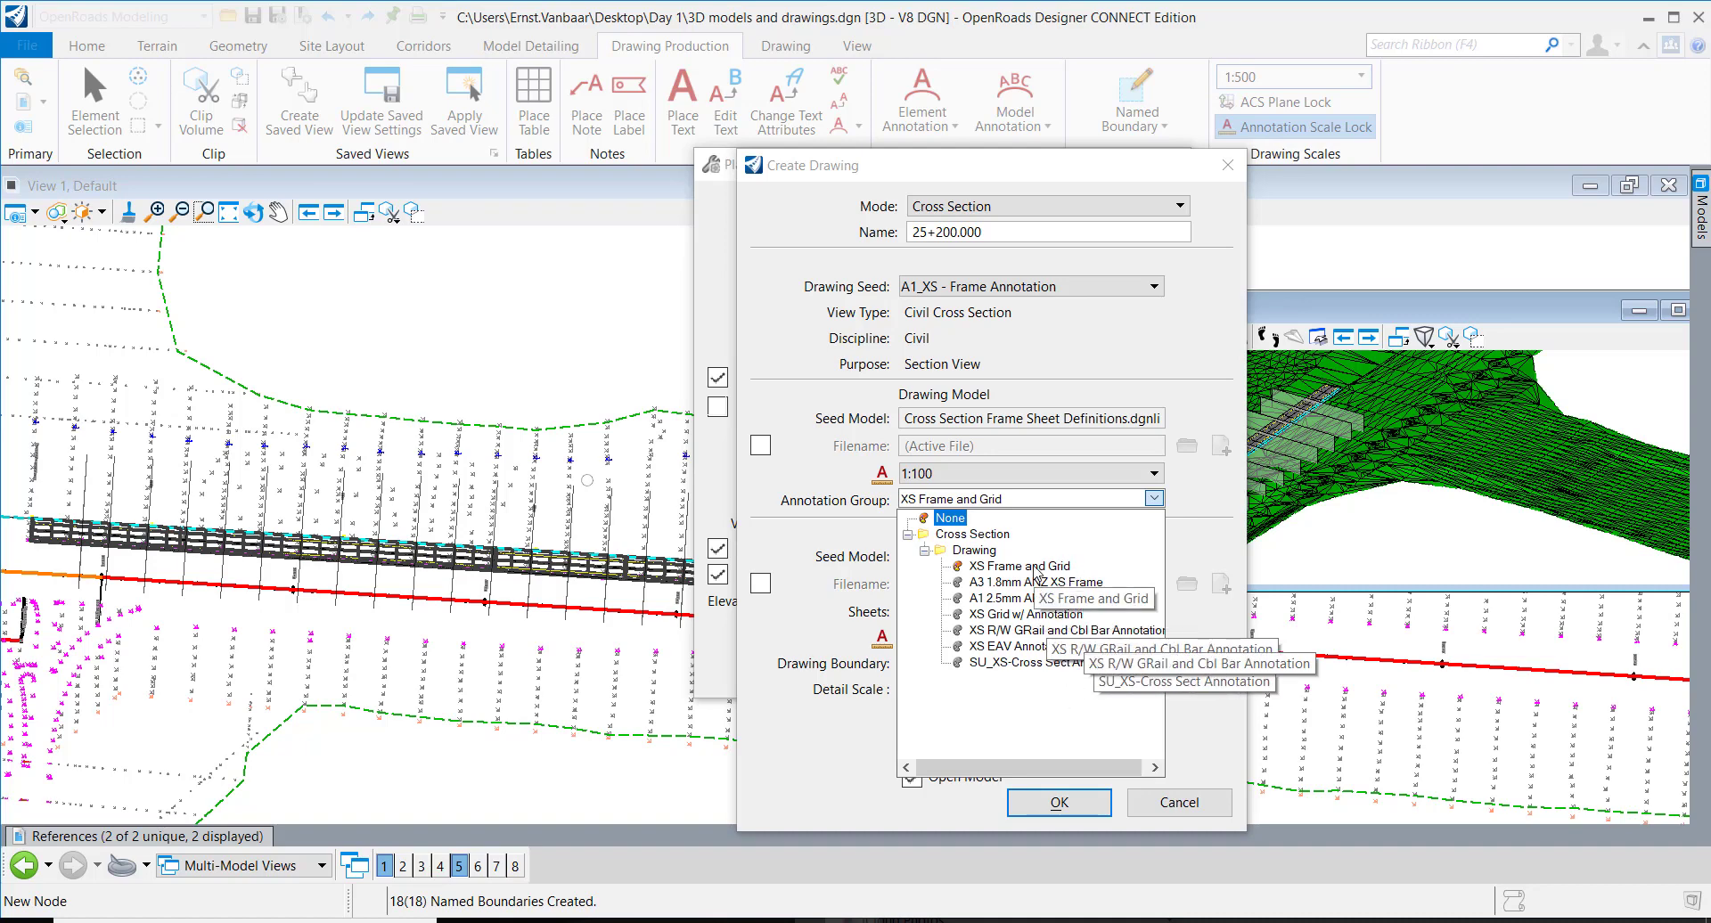
{"action": "left_click", "coordinate": [1034, 568]}
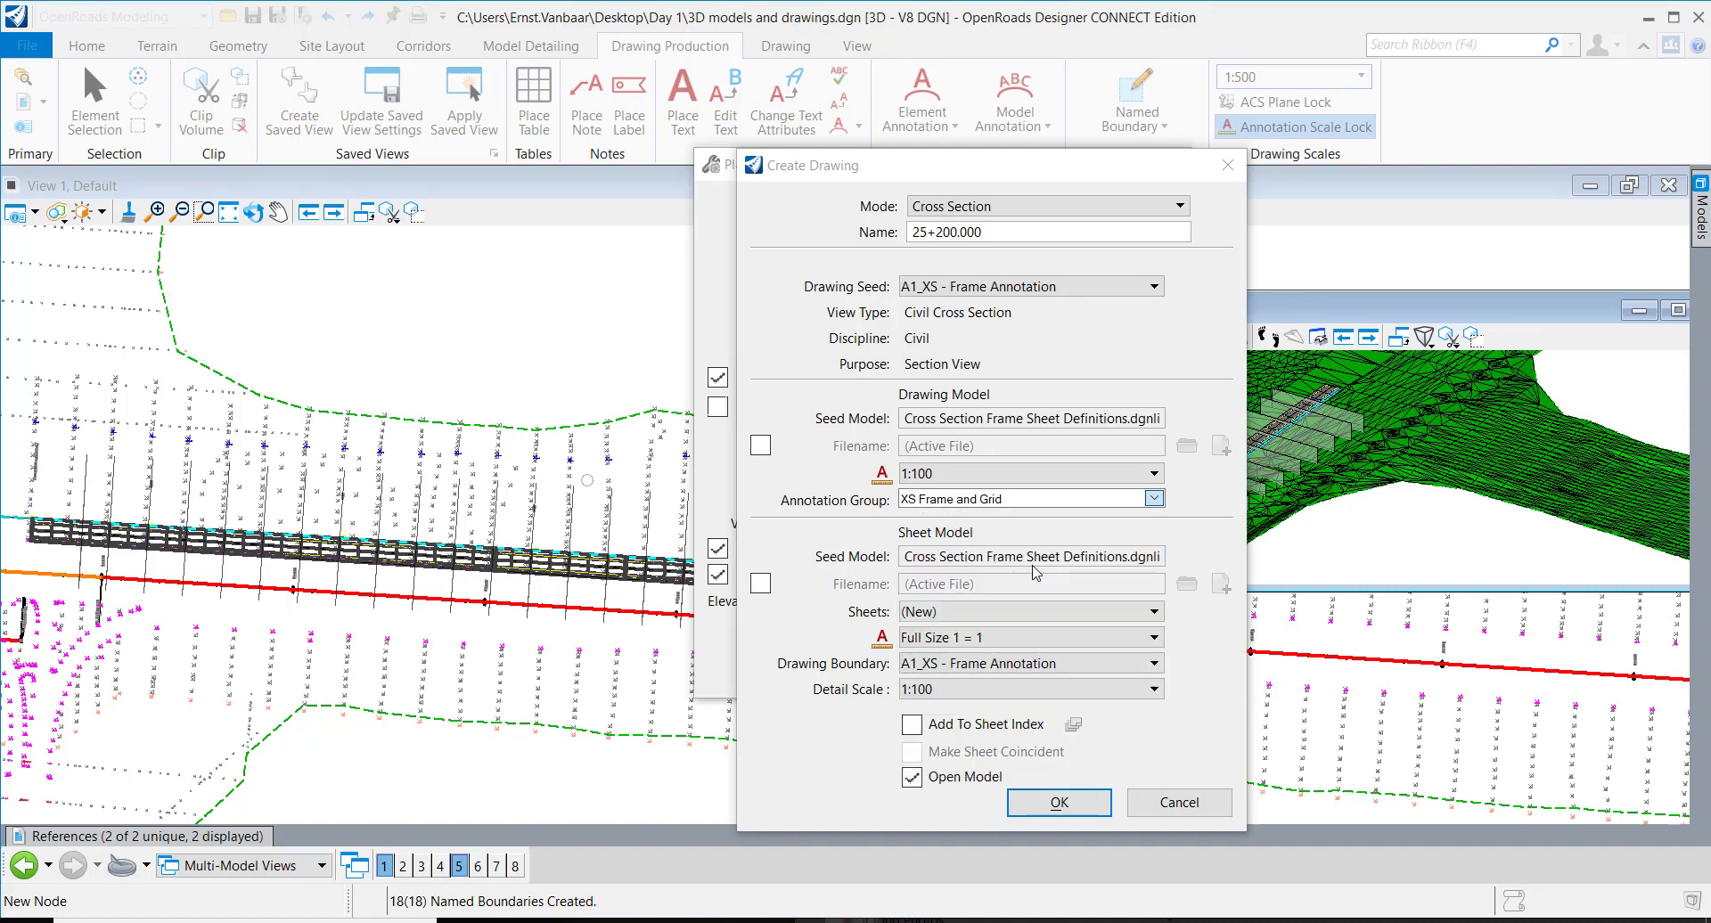
{"action": "left_click", "coordinate": [1093, 812]}
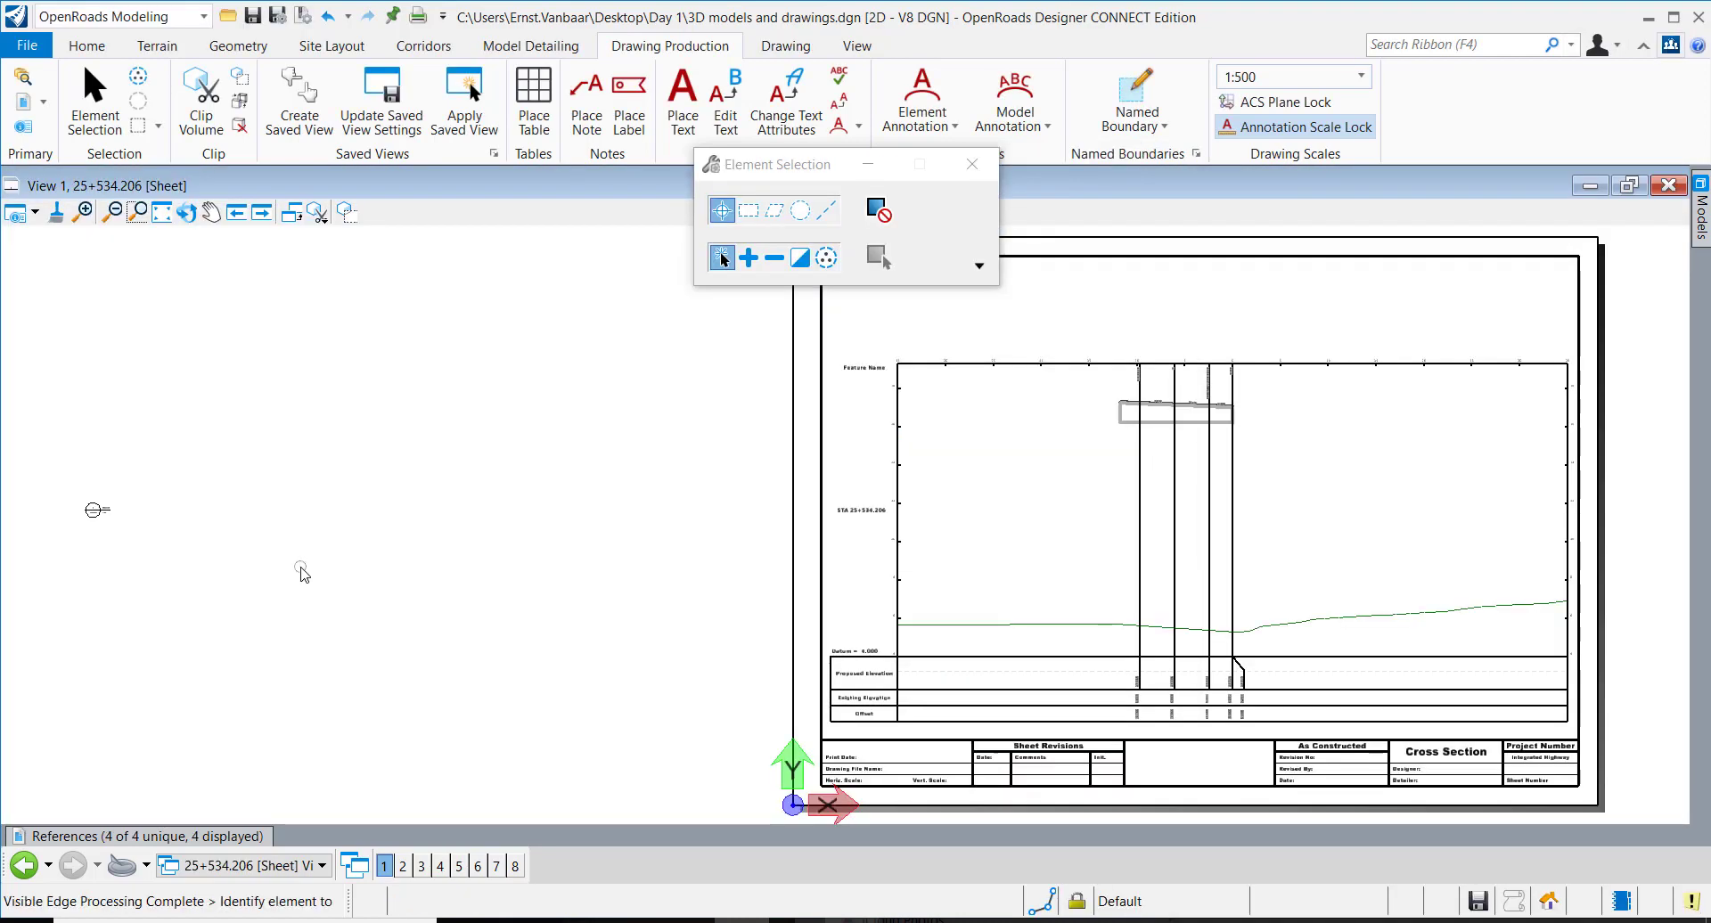
Step: Switch to the 25+520.000 cross section sheet's view group
{"action": "middle_click_drag", "start_coordinate": [553, 580], "coordinate": [383, 620]}
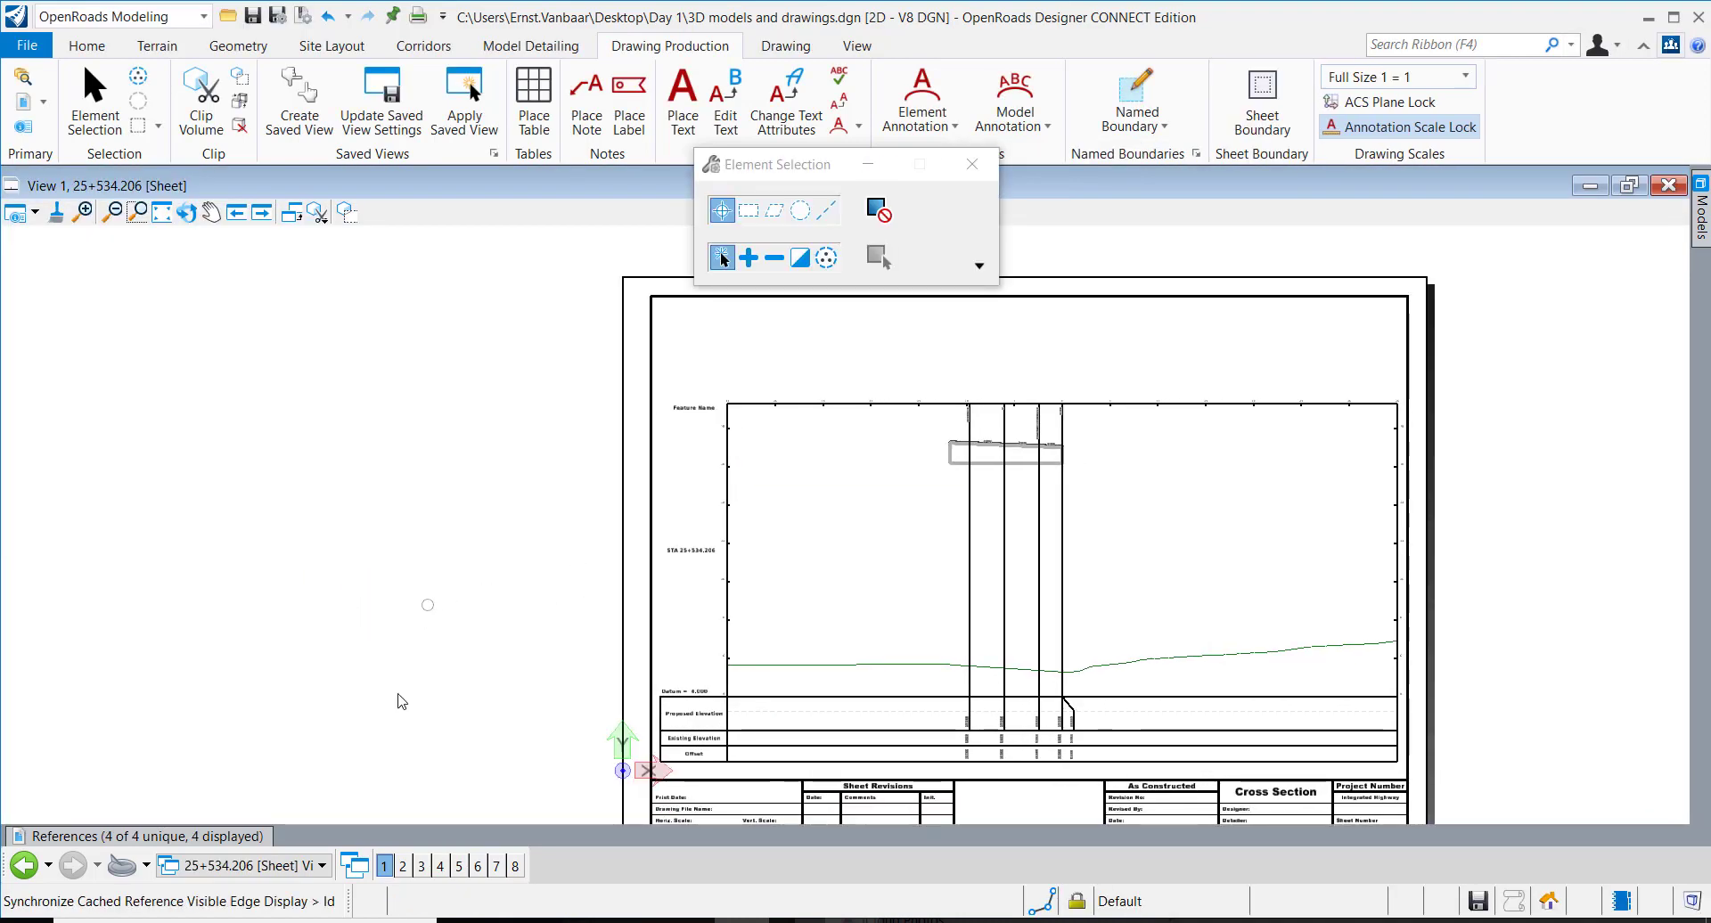
{"action": "left_click", "coordinate": [297, 865]}
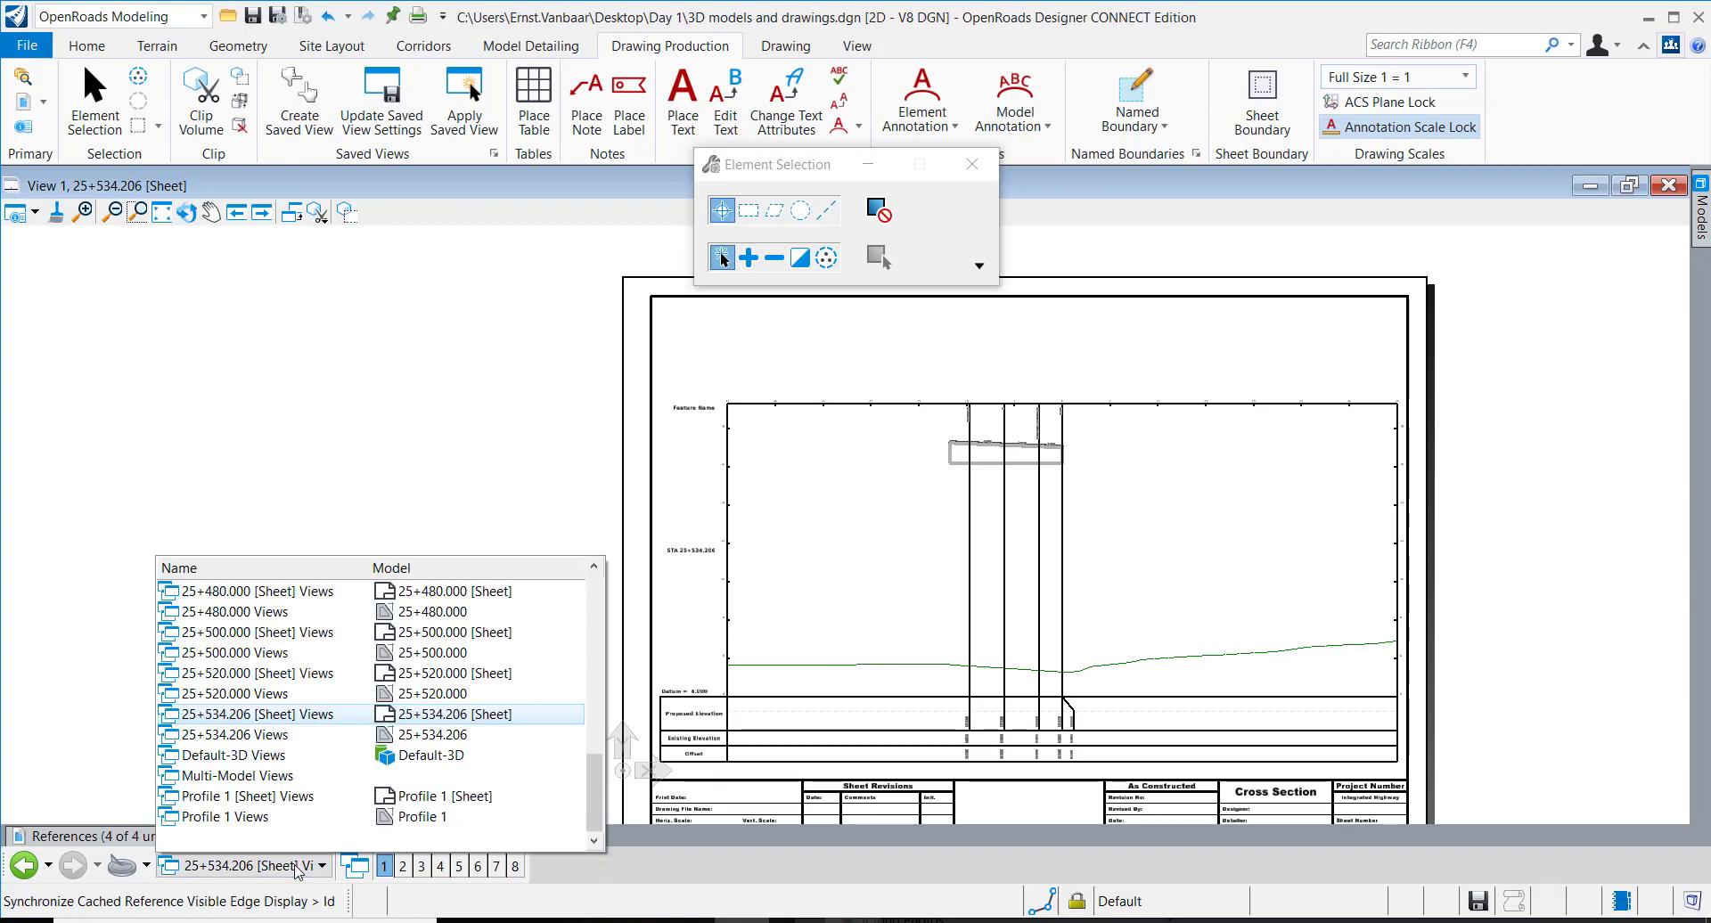
{"action": "left_click", "coordinate": [326, 675]}
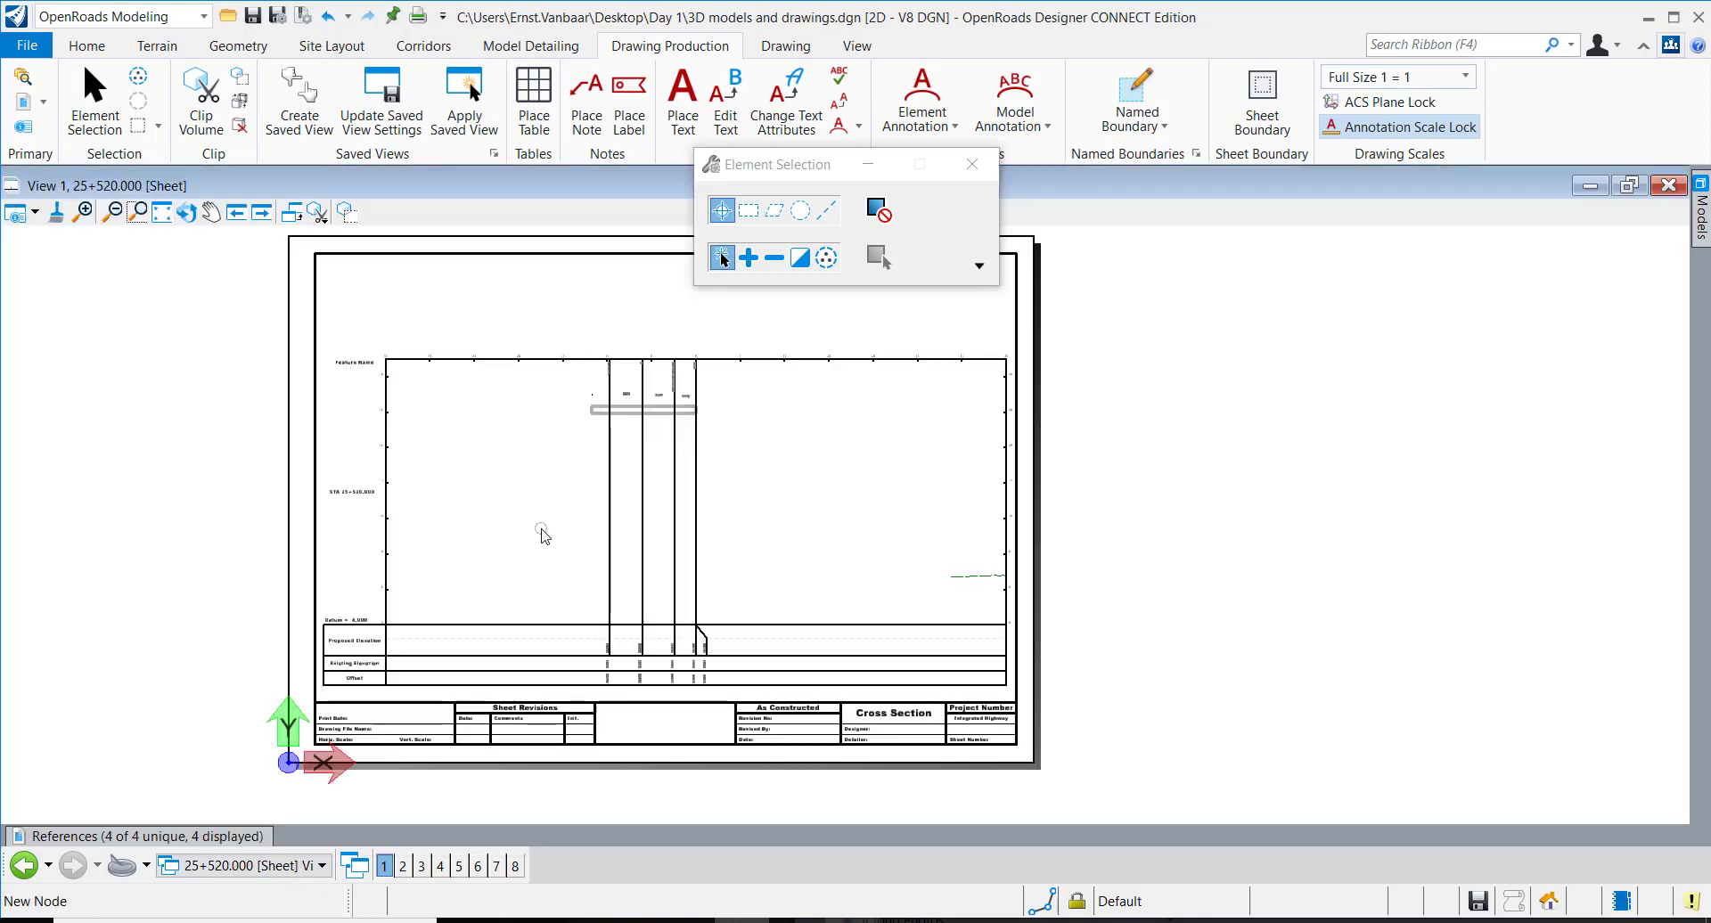
Step: Examine the crossfall labels and feature names annotated on the road section of the 25+520.000 sheet
{"action": "scroll", "coordinate": [628, 398], "scroll_direction": "up", "scroll_amount": 2}
{"action": "scroll", "coordinate": [629, 399], "scroll_direction": "up", "scroll_amount": 4}
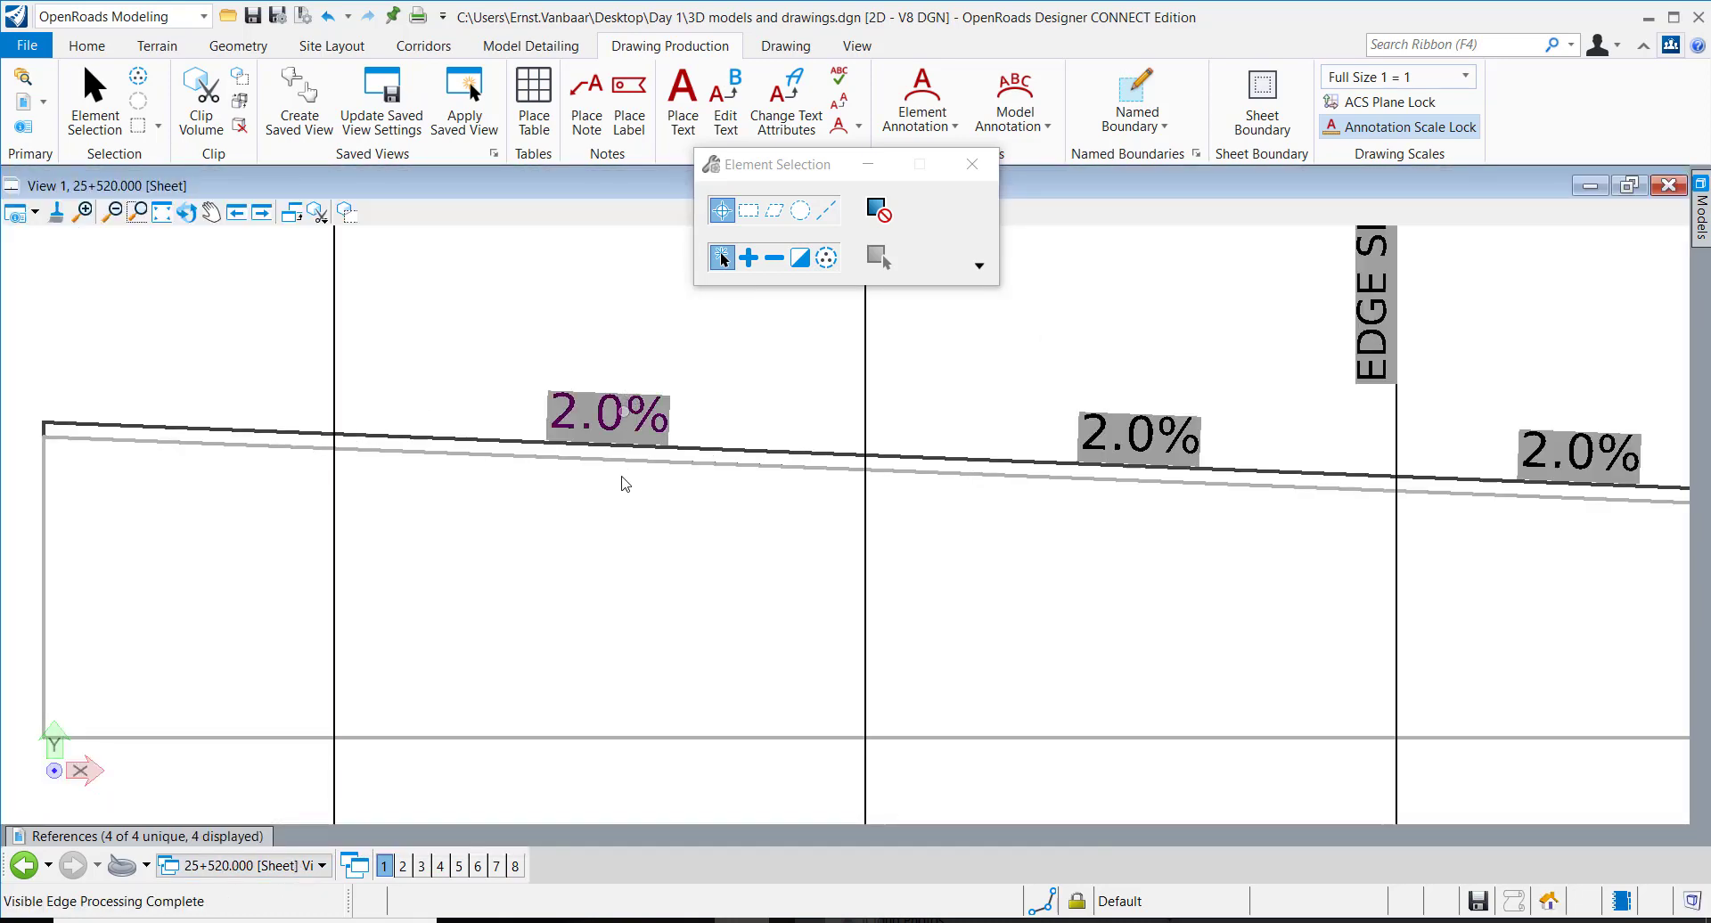
{"action": "scroll", "coordinate": [620, 479], "scroll_direction": "down", "scroll_amount": 3}
{"action": "scroll", "coordinate": [601, 472], "scroll_direction": "up", "scroll_amount": 3}
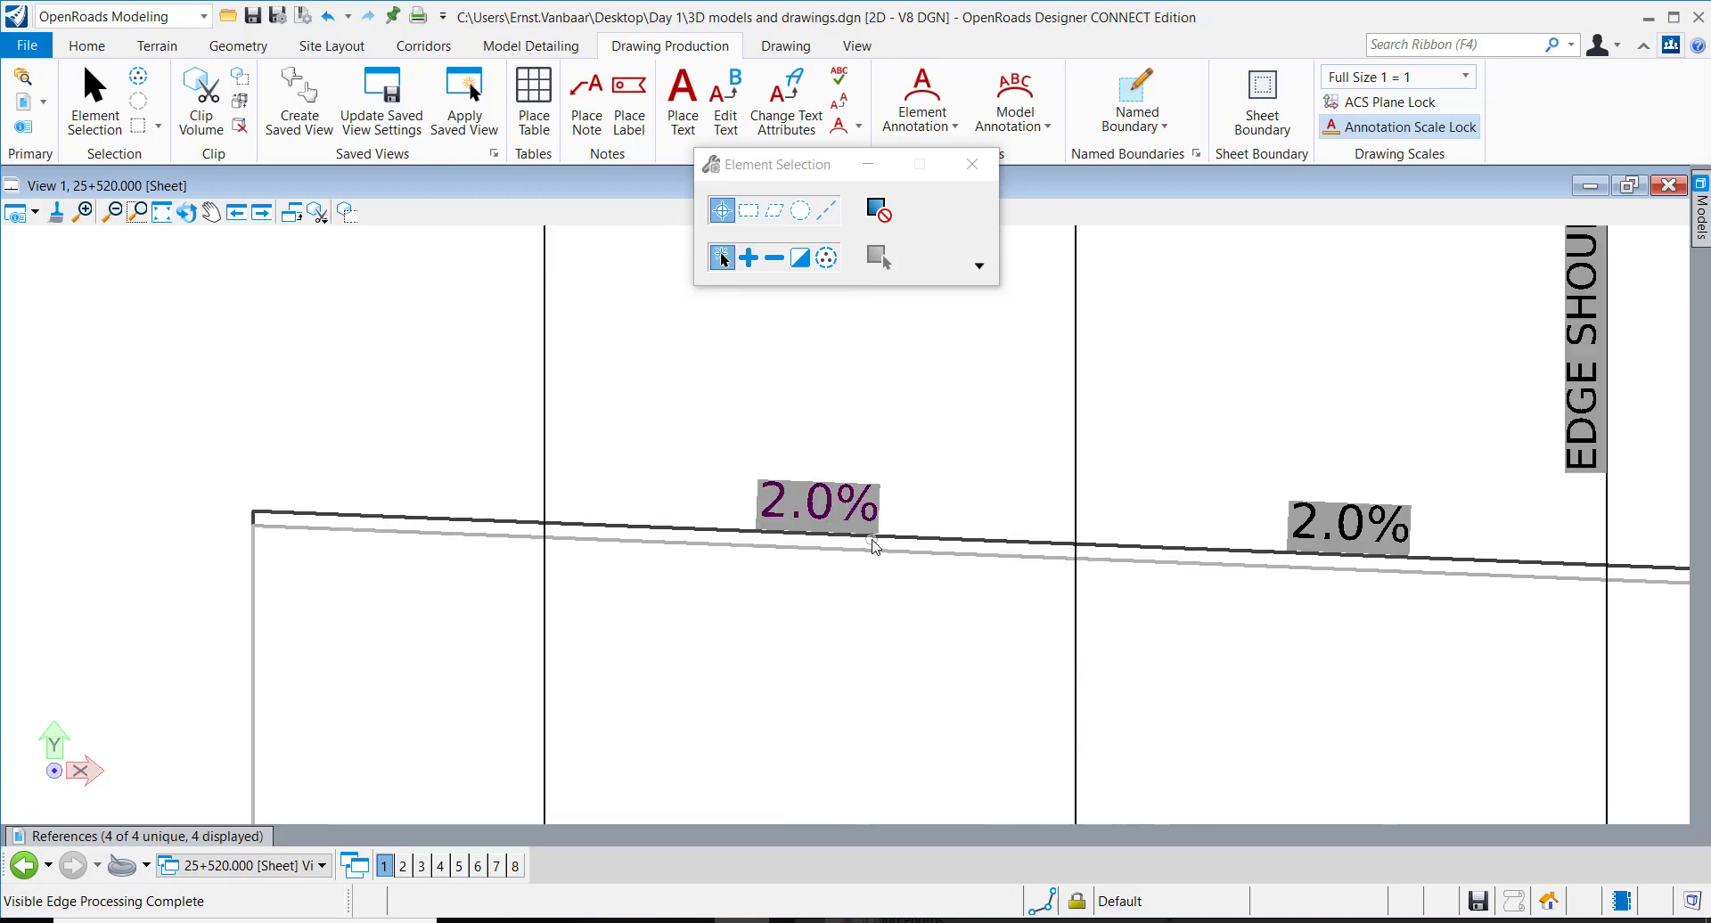
{"action": "scroll", "coordinate": [663, 562], "scroll_direction": "down", "scroll_amount": 2}
{"action": "middle_click_drag", "start_coordinate": [718, 459], "coordinate": [589, 581]}
{"action": "scroll", "coordinate": [860, 575], "scroll_direction": "down", "scroll_amount": 3}
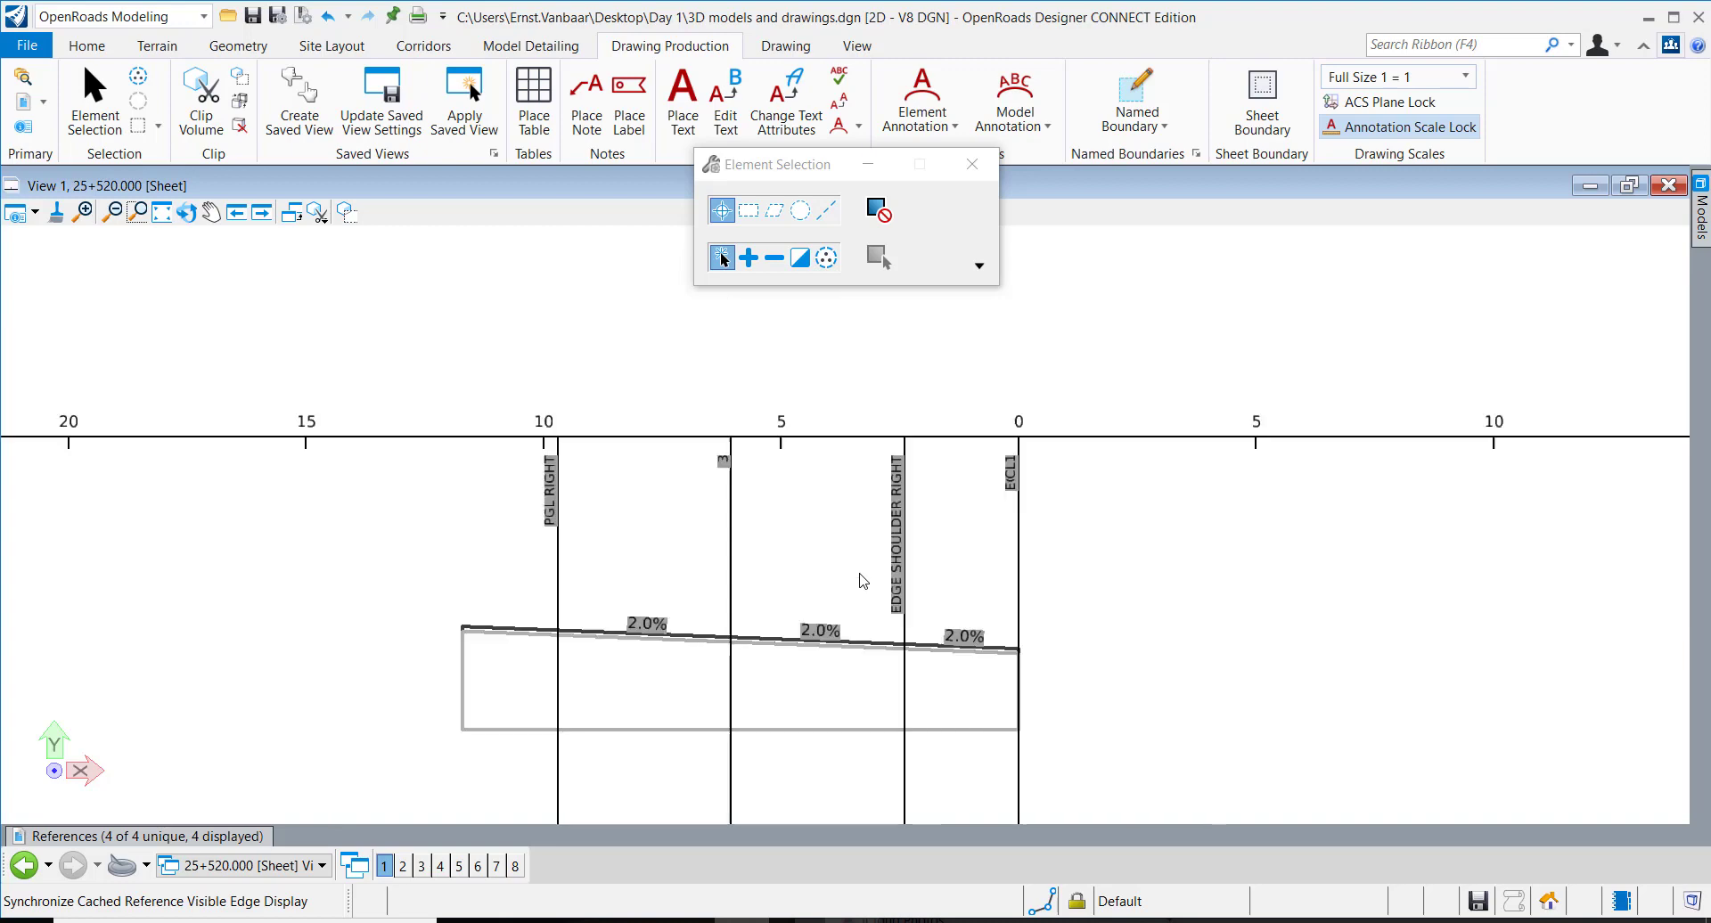
Step: Inspect the datum and the proposed elevation, existing elevation and offset rows beneath the cross section
{"action": "middle_click_drag", "start_coordinate": [713, 703], "coordinate": [768, 364]}
{"action": "scroll", "coordinate": [368, 729], "scroll_direction": "up", "scroll_amount": 5}
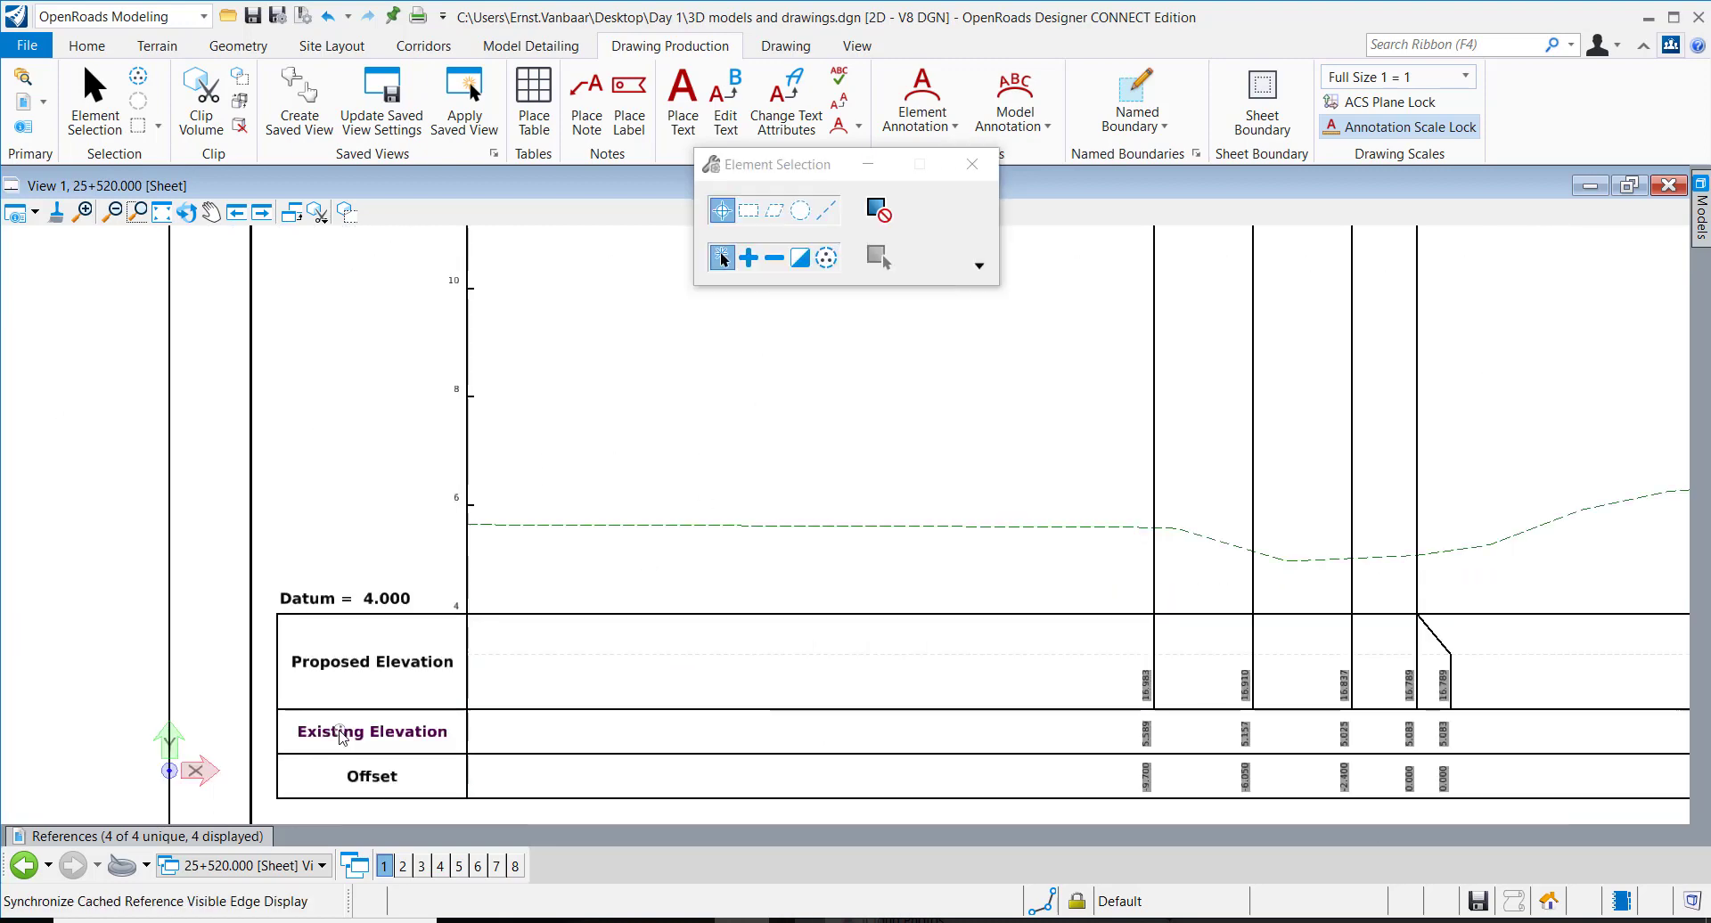
{"action": "middle_click_drag", "start_coordinate": [443, 691], "coordinate": [252, 534]}
{"action": "middle_click_drag", "start_coordinate": [1207, 584], "coordinate": [676, 714]}
{"action": "scroll", "coordinate": [675, 714], "scroll_direction": "down", "scroll_amount": 4}
{"action": "scroll", "coordinate": [674, 720], "scroll_direction": "down", "scroll_amount": 2}
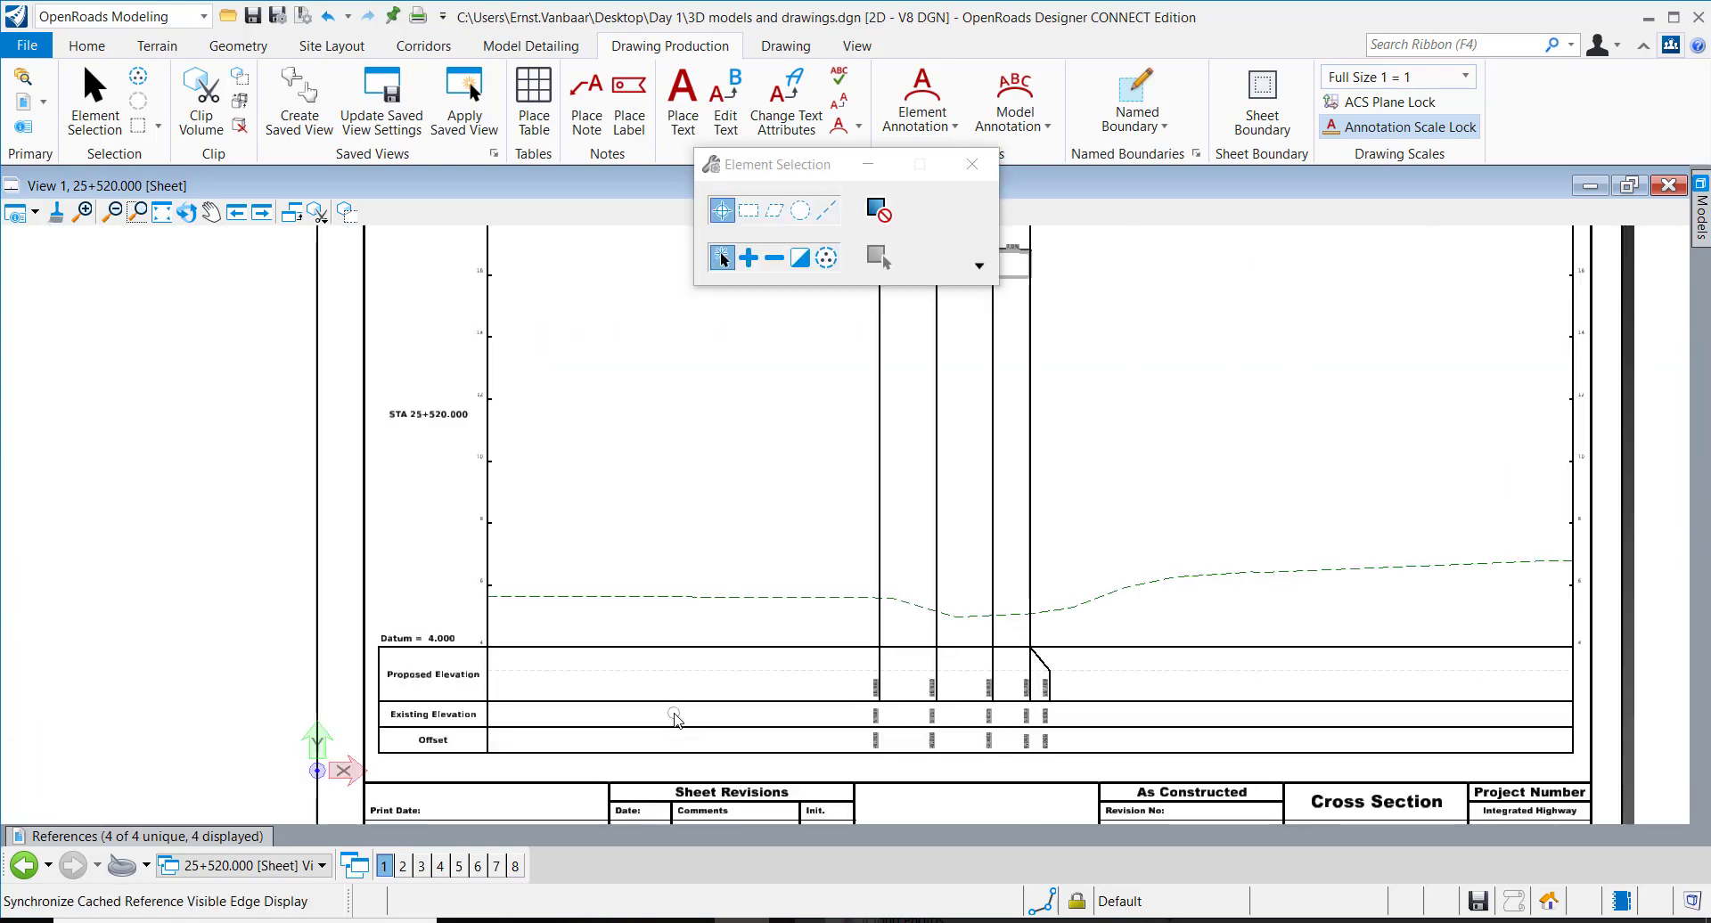
{"action": "scroll", "coordinate": [903, 701], "scroll_direction": "up", "scroll_amount": 4}
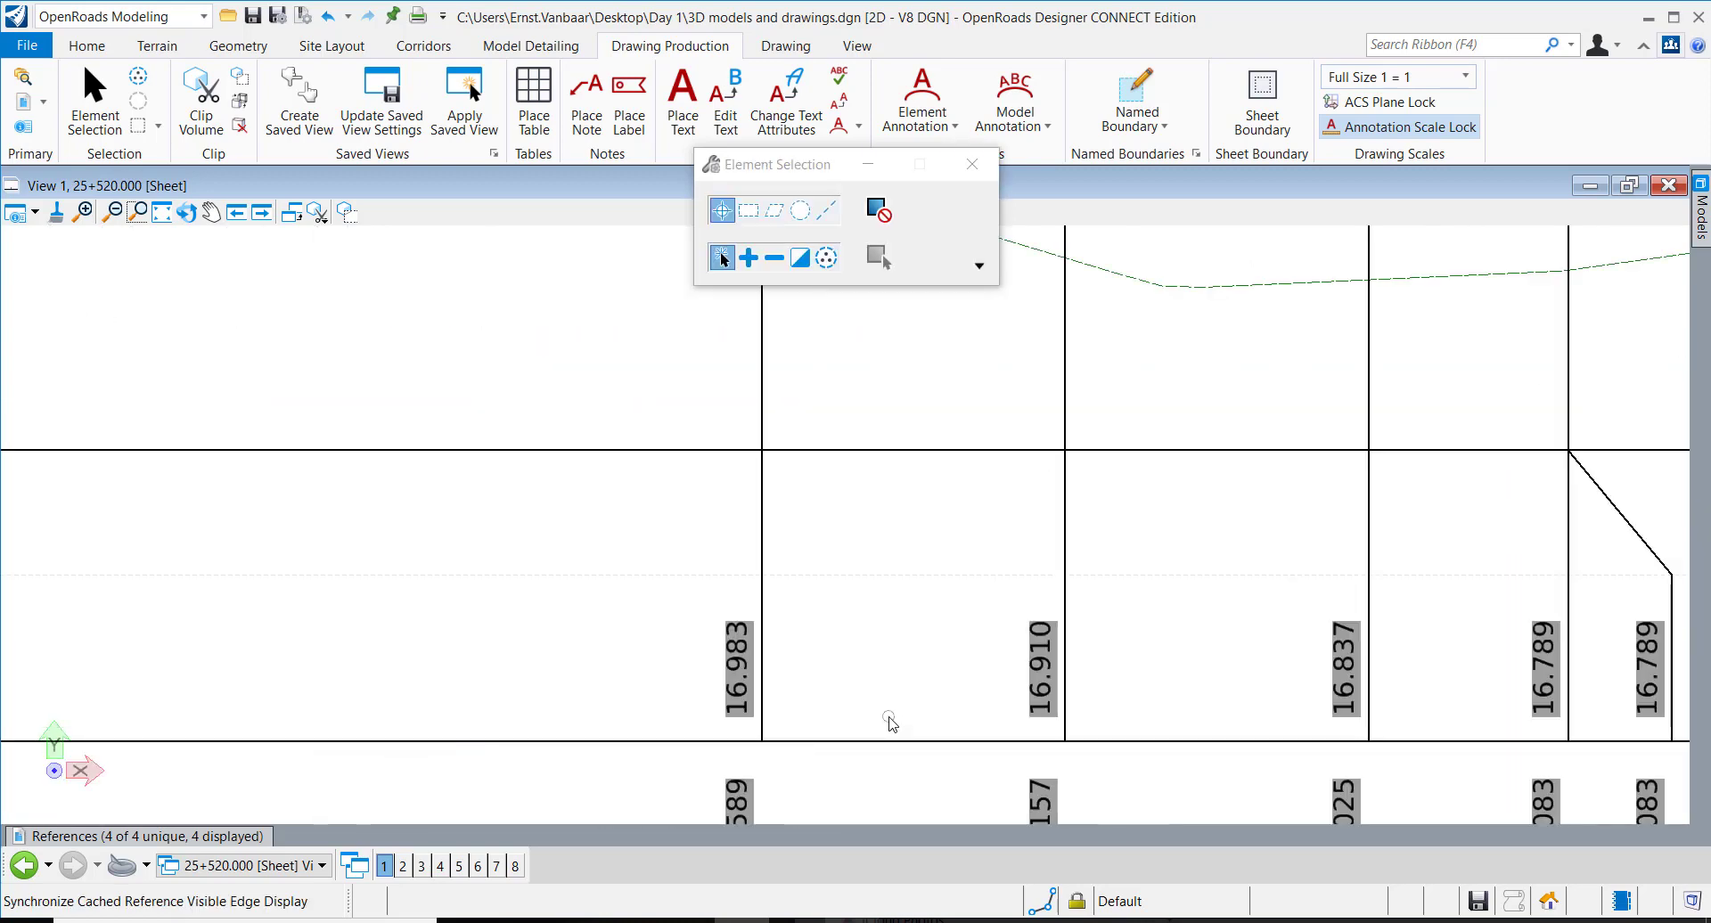